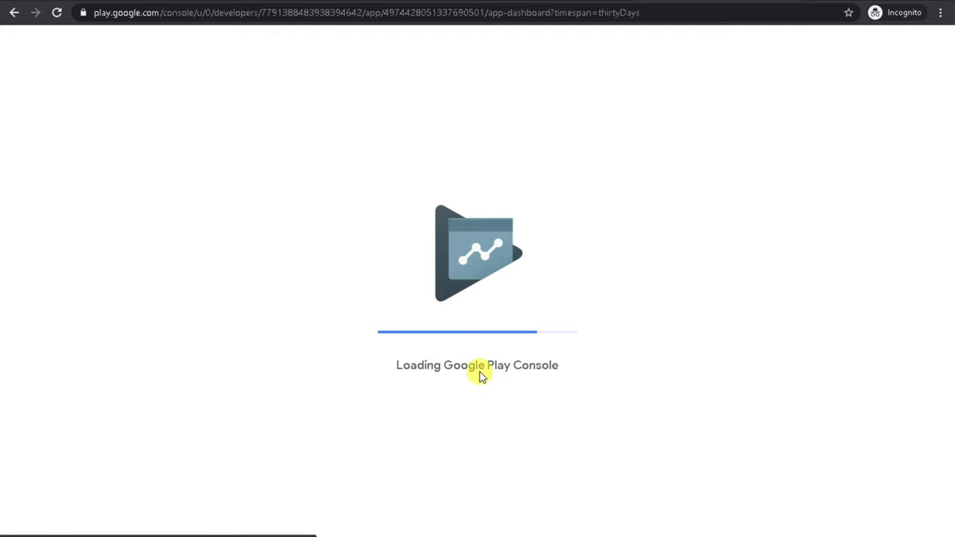
From the app setup tasks, declare under App access that all functionality is available without special access, save, and return to the dashboard.
{"action": "scroll", "coordinate": [480, 377], "scroll_direction": "down", "scroll_amount": 3}
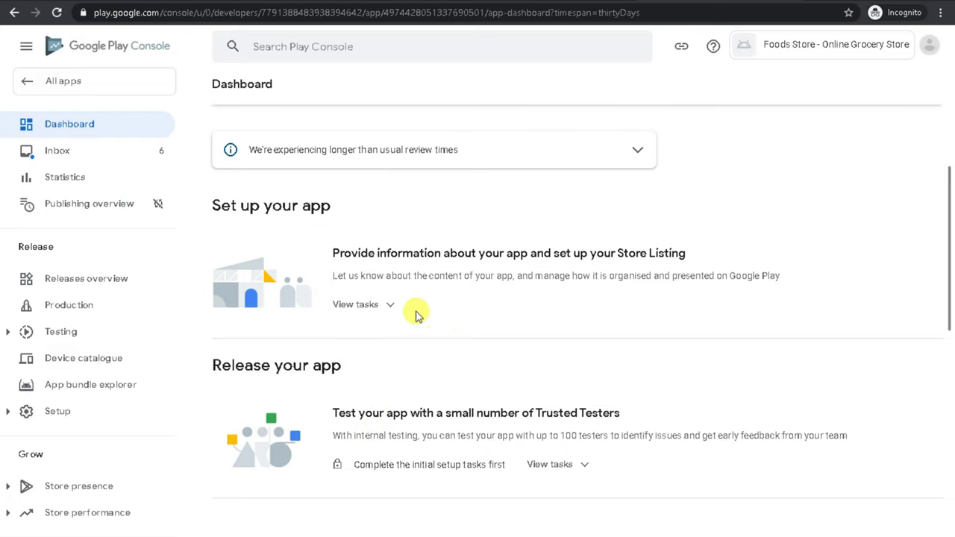
{"action": "left_click", "coordinate": [388, 306]}
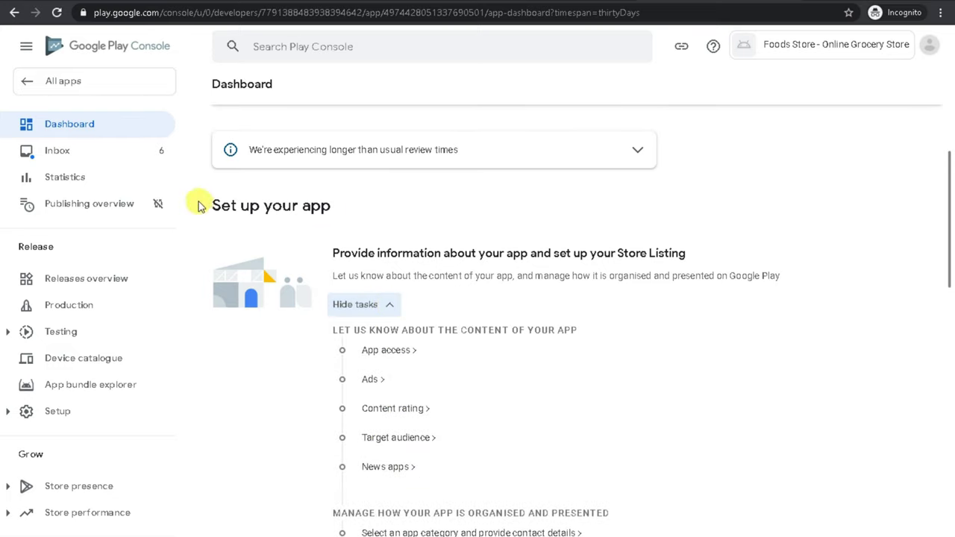
{"action": "scroll", "coordinate": [416, 377], "scroll_direction": "down", "scroll_amount": 4}
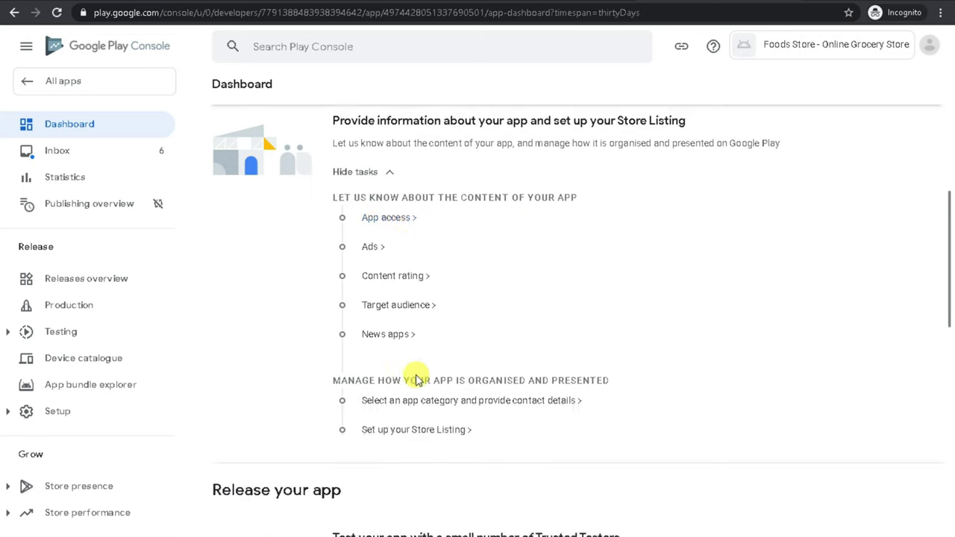
{"action": "scroll", "coordinate": [416, 367], "scroll_direction": "up", "scroll_amount": 3}
{"action": "left_click", "coordinate": [380, 219]}
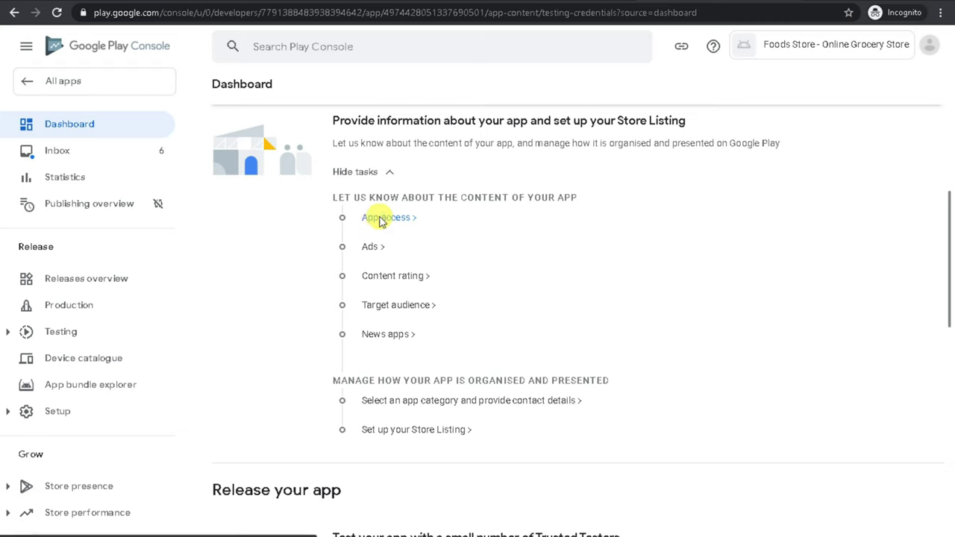
{"action": "left_click", "coordinate": [220, 250]}
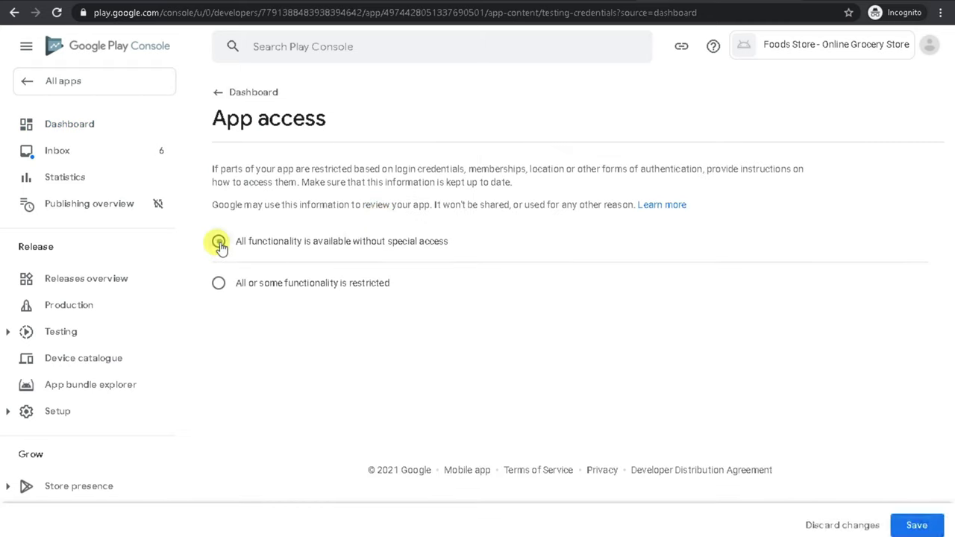
{"action": "left_click", "coordinate": [909, 526]}
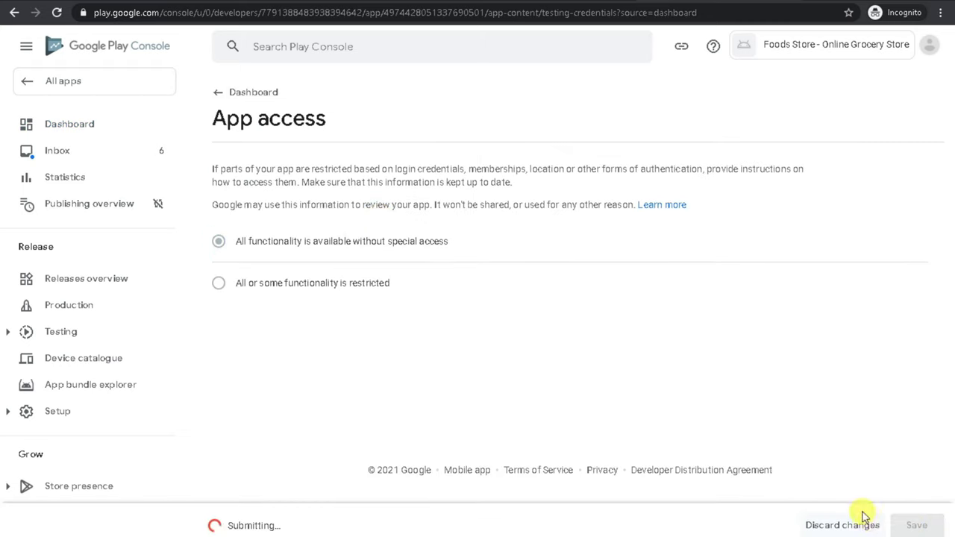
{"action": "left_click", "coordinate": [246, 95]}
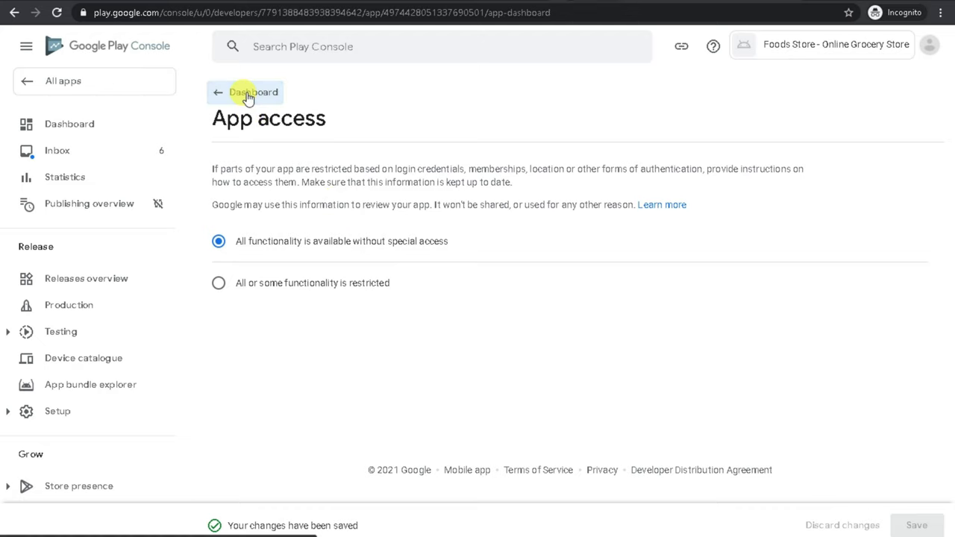
Declare in the Ads task that the app does not contain ads, save, and return to the dashboard.
{"action": "left_click", "coordinate": [370, 397]}
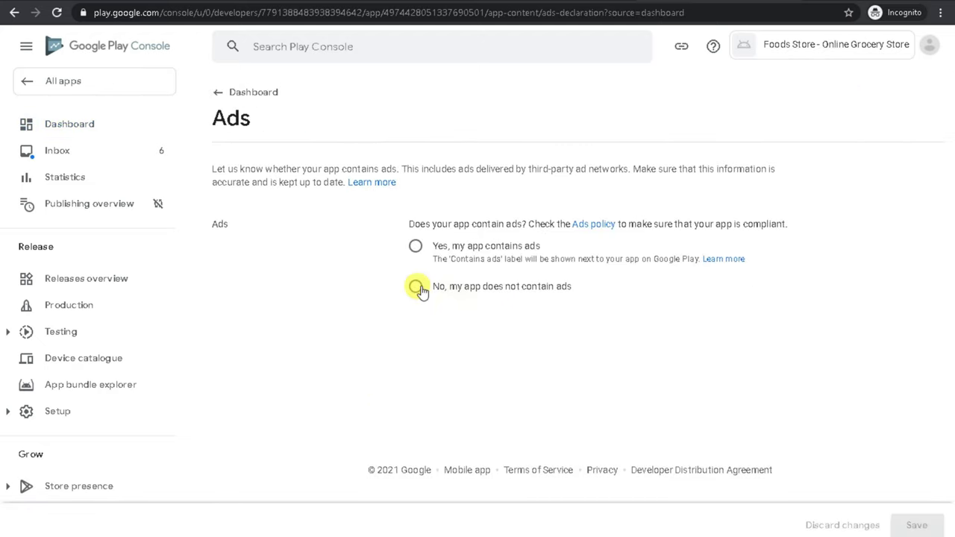
{"action": "left_click", "coordinate": [412, 286]}
{"action": "left_click", "coordinate": [913, 526]}
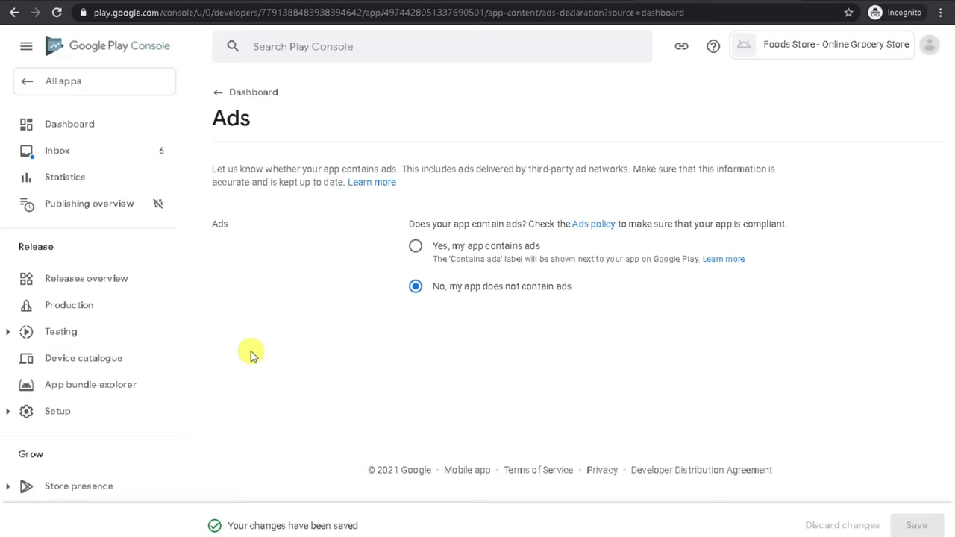
{"action": "left_click", "coordinate": [246, 90]}
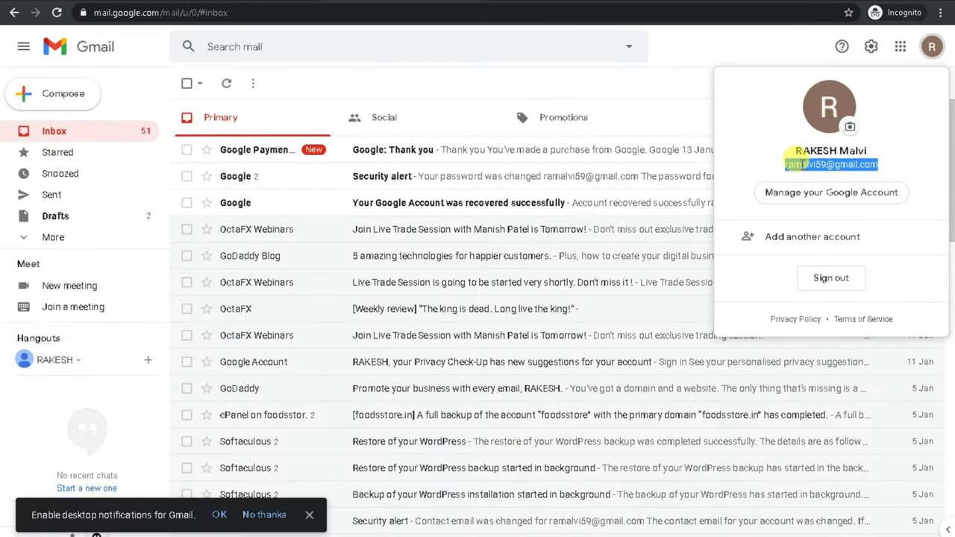
Copy the account's e-mail address from Gmail and enter it as the contact address in a new content rating questionnaire.
{"action": "right_click", "coordinate": [790, 163]}
{"action": "left_click", "coordinate": [786, 177]}
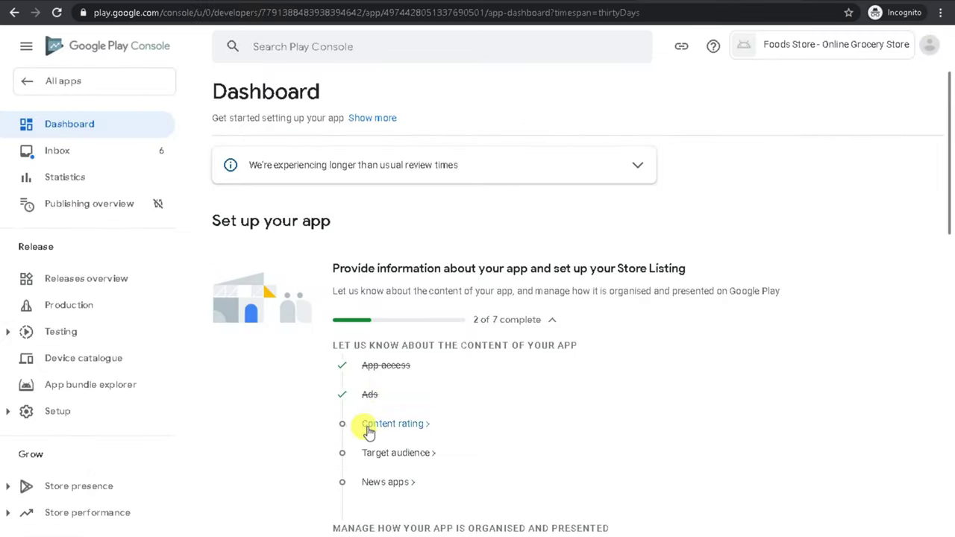
{"action": "left_click", "coordinate": [379, 432]}
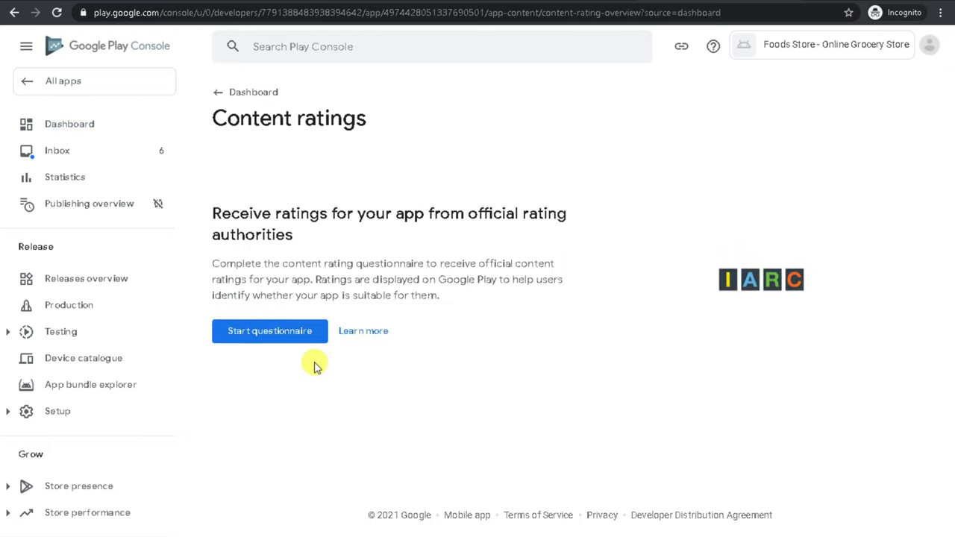
{"action": "left_click", "coordinate": [247, 337]}
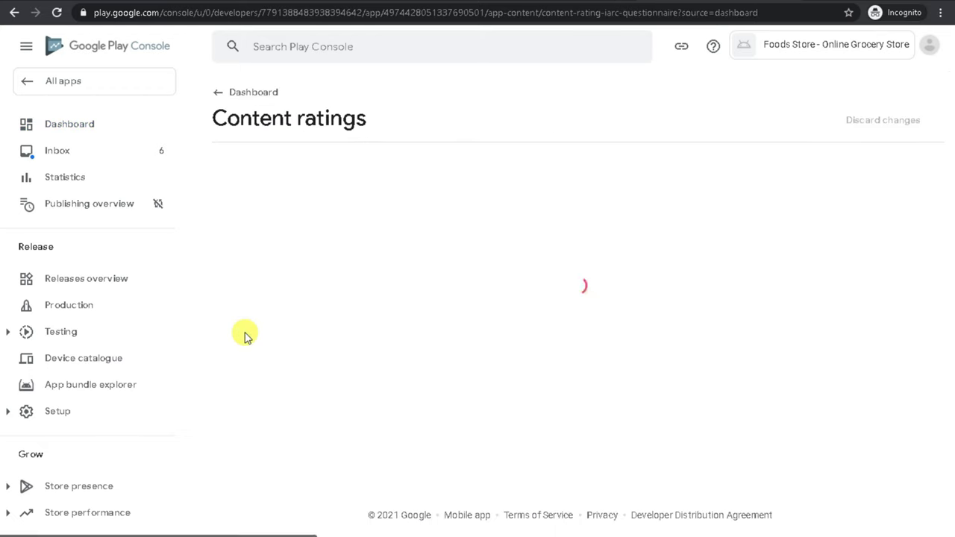
{"action": "left_click", "coordinate": [440, 246]}
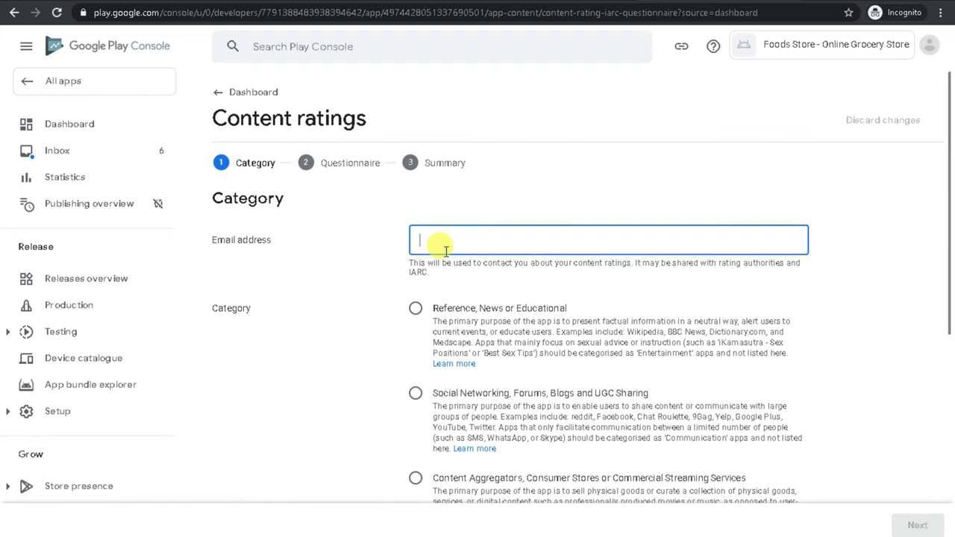
{"action": "key", "text": "ctrl+v"}
Set the content rating category to Content Aggregators, Consumer Stores or Commercial Streaming Services and proceed to the questionnaire.
{"action": "scroll", "coordinate": [569, 367], "scroll_direction": "down", "scroll_amount": 2}
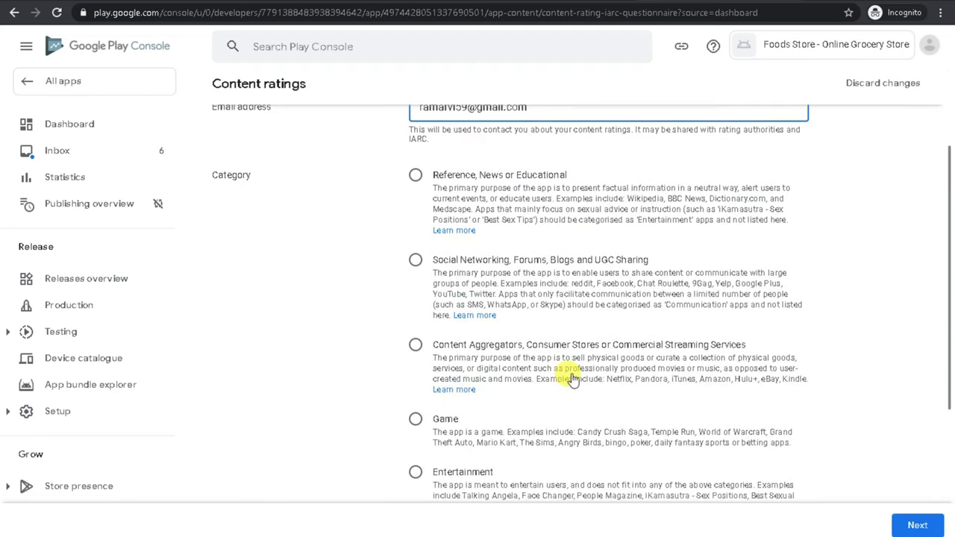
{"action": "left_click", "coordinate": [414, 345]}
{"action": "left_click", "coordinate": [914, 524]}
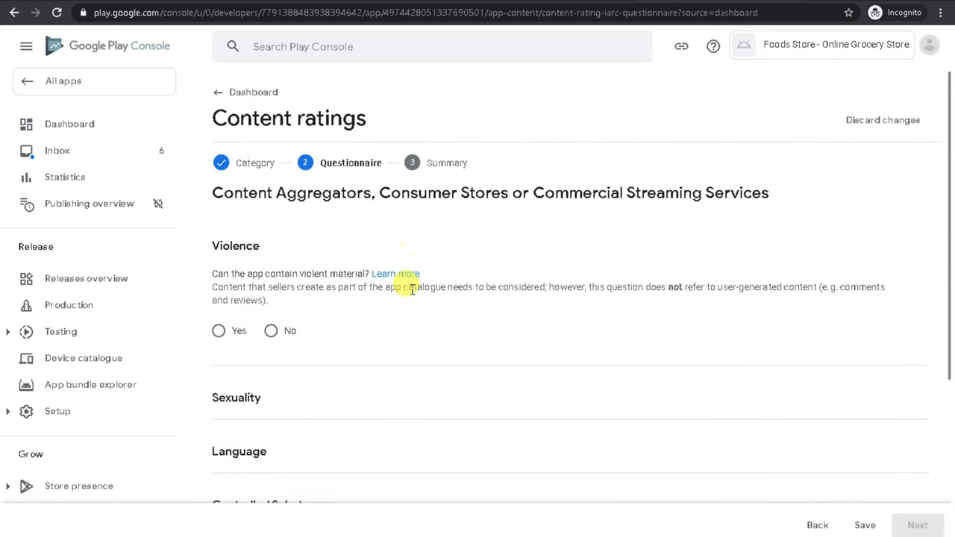
Answer No to the Violence, Sexuality, Language, Controlled Substance and Age-Restricted Physical Goods questions.
{"action": "left_click", "coordinate": [270, 331]}
{"action": "left_click", "coordinate": [270, 348]}
{"action": "left_click", "coordinate": [271, 289]}
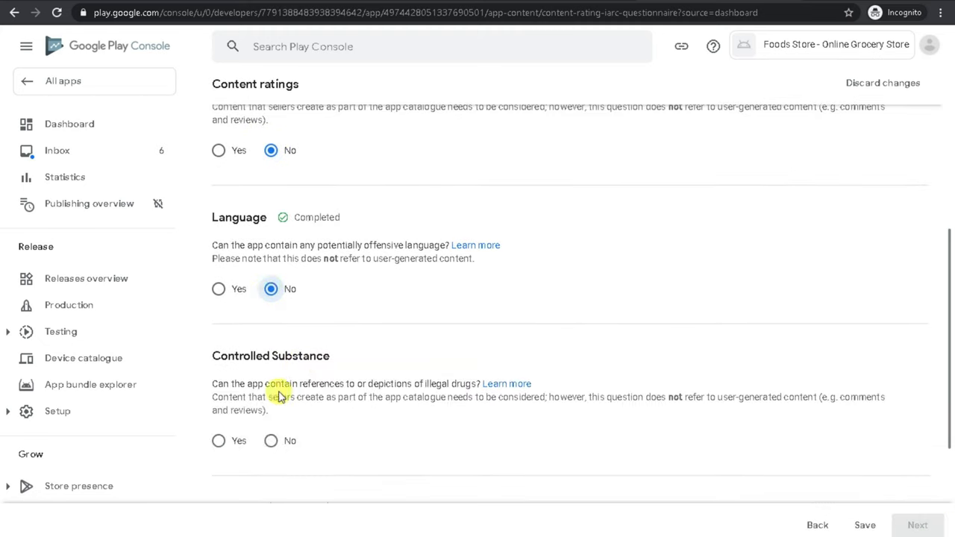
{"action": "left_click", "coordinate": [270, 438]}
{"action": "left_click", "coordinate": [270, 367]}
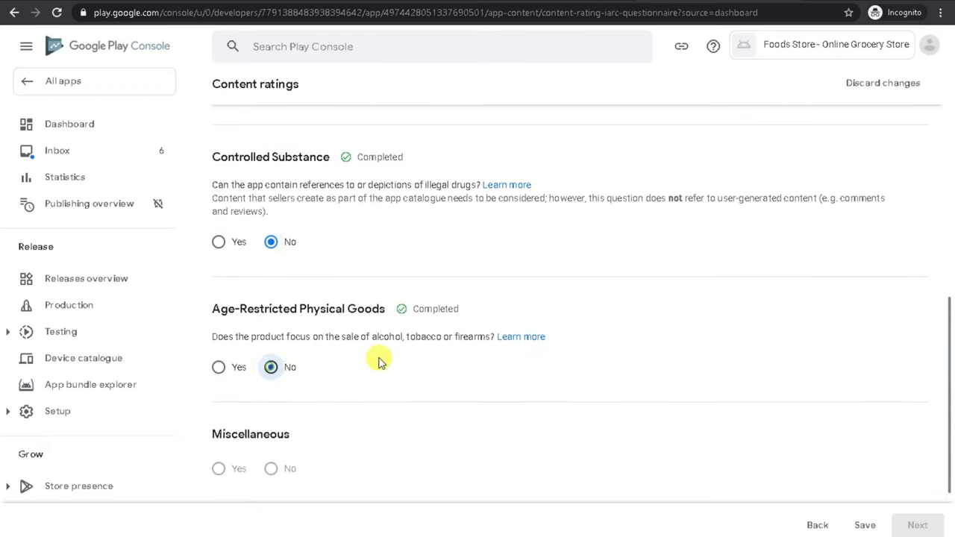
Answer No to all three Miscellaneous questions, save and submit the content rating questionnaire, and return to the dashboard.
{"action": "left_click", "coordinate": [270, 294]}
{"action": "left_click", "coordinate": [270, 365]}
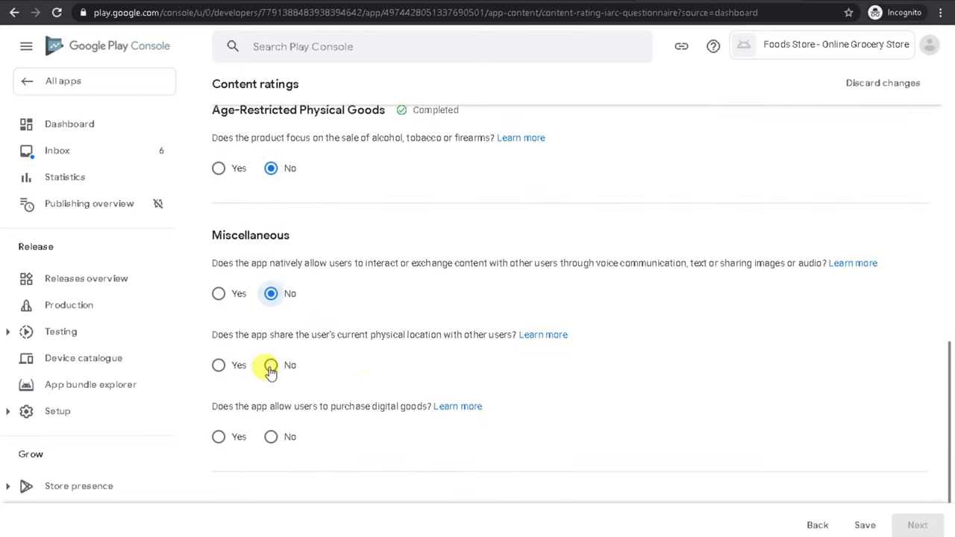
{"action": "left_click", "coordinate": [270, 437]}
{"action": "left_click", "coordinate": [863, 524]}
{"action": "left_click", "coordinate": [915, 526]}
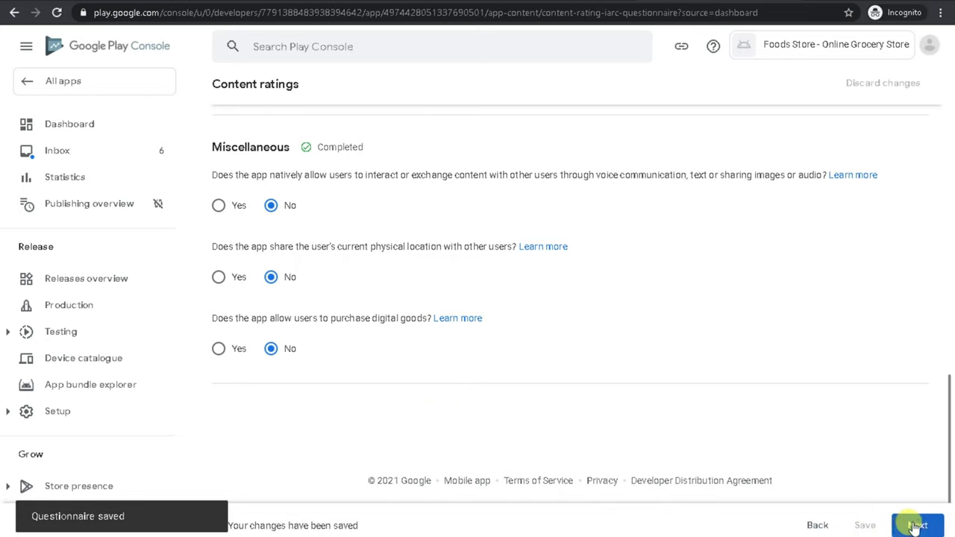
{"action": "left_click", "coordinate": [917, 526]}
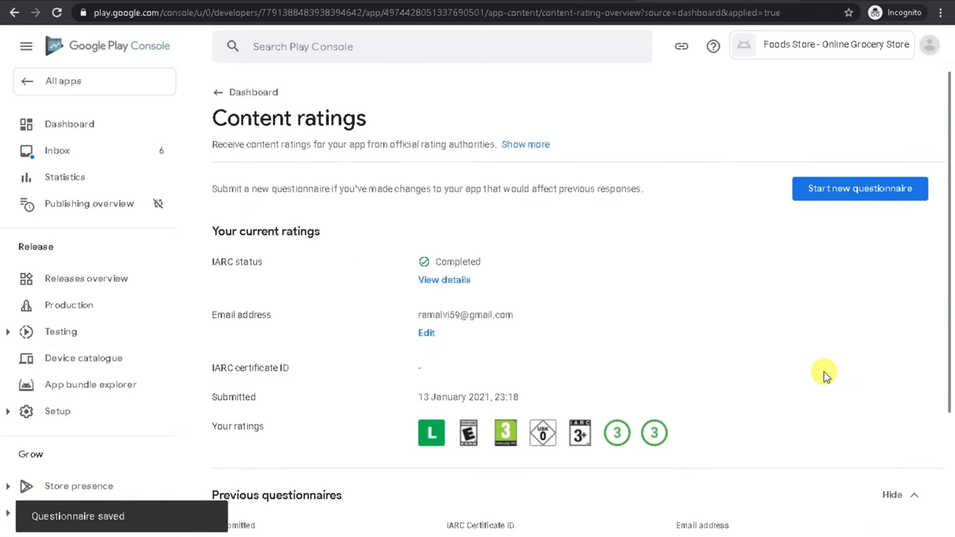
{"action": "left_click", "coordinate": [239, 92]}
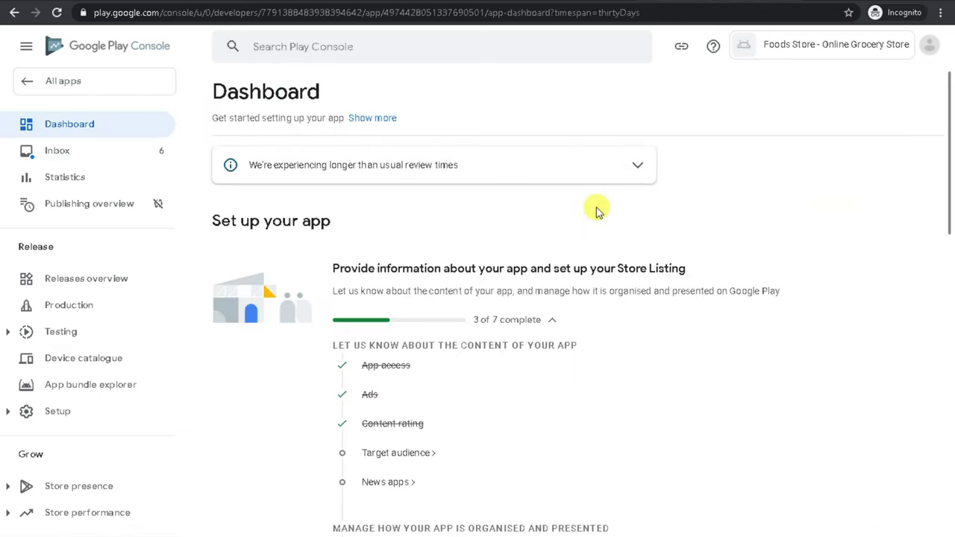
In the Target audience task, set the app's target age group to 18 and over and proceed to the store presence question.
{"action": "scroll", "coordinate": [595, 212], "scroll_direction": "down", "scroll_amount": 1}
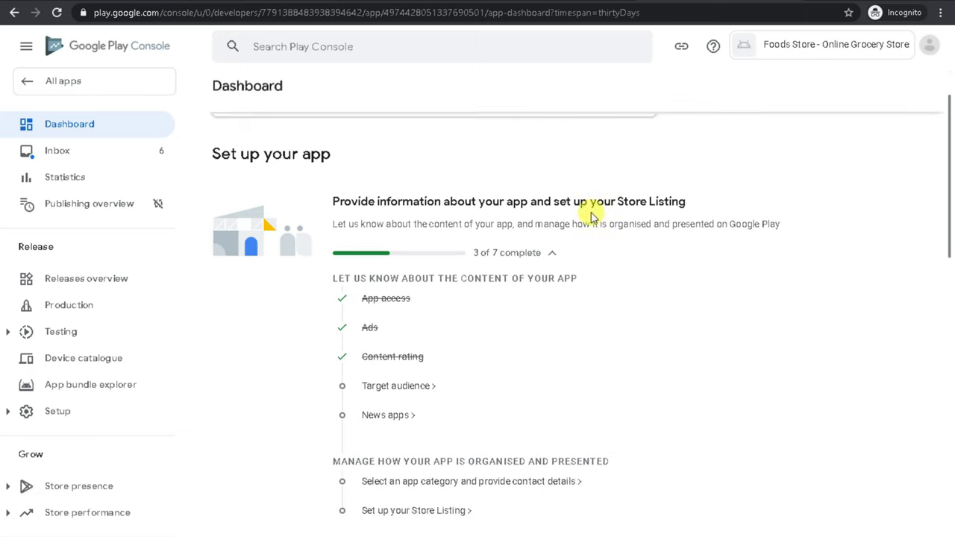
{"action": "left_click", "coordinate": [378, 389]}
{"action": "scroll", "coordinate": [517, 311], "scroll_direction": "down", "scroll_amount": 2}
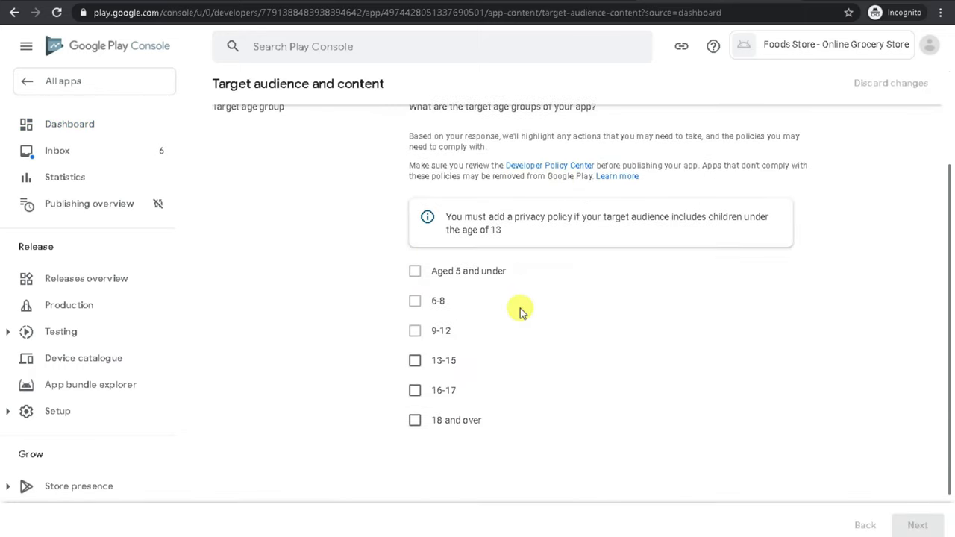
{"action": "left_click", "coordinate": [416, 422]}
{"action": "scroll", "coordinate": [620, 403], "scroll_direction": "up", "scroll_amount": 4}
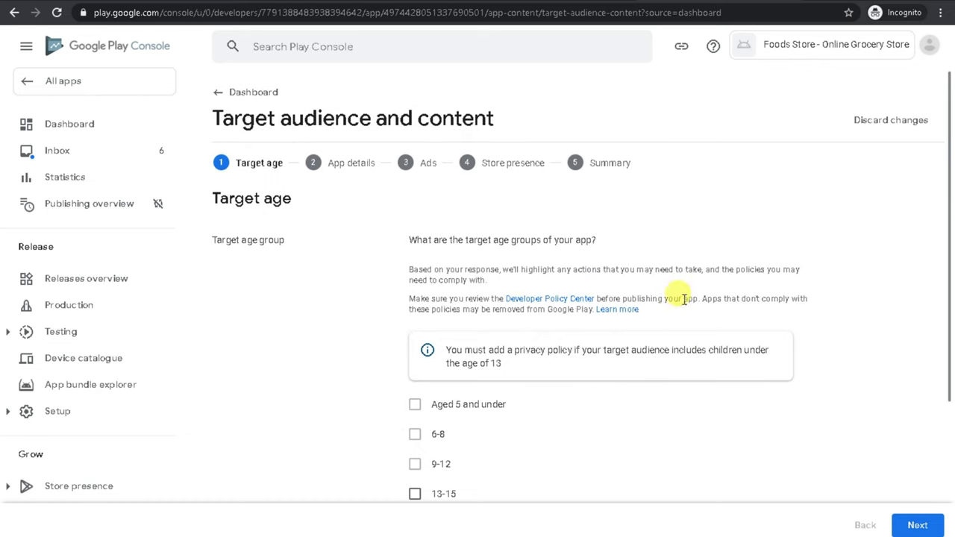
{"action": "scroll", "coordinate": [333, 268], "scroll_direction": "down", "scroll_amount": 3}
{"action": "left_click", "coordinate": [918, 524]}
Answer No to whether the store listing could unintentionally appeal to children, save the target audience declaration, and return to the dashboard.
{"action": "scroll", "coordinate": [479, 341], "scroll_direction": "down", "scroll_amount": 2}
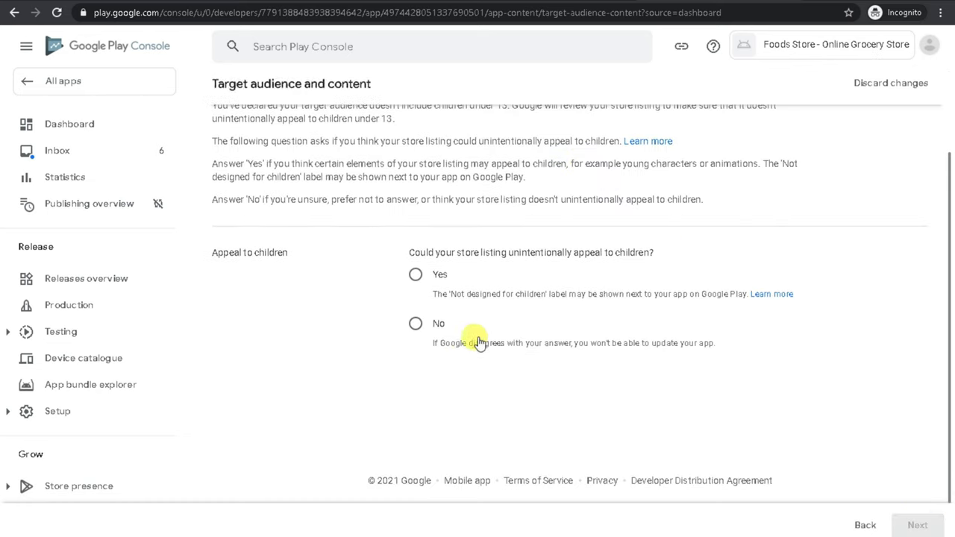
{"action": "left_click", "coordinate": [416, 323]}
{"action": "left_click_drag", "start_coordinate": [373, 252], "coordinate": [657, 254]}
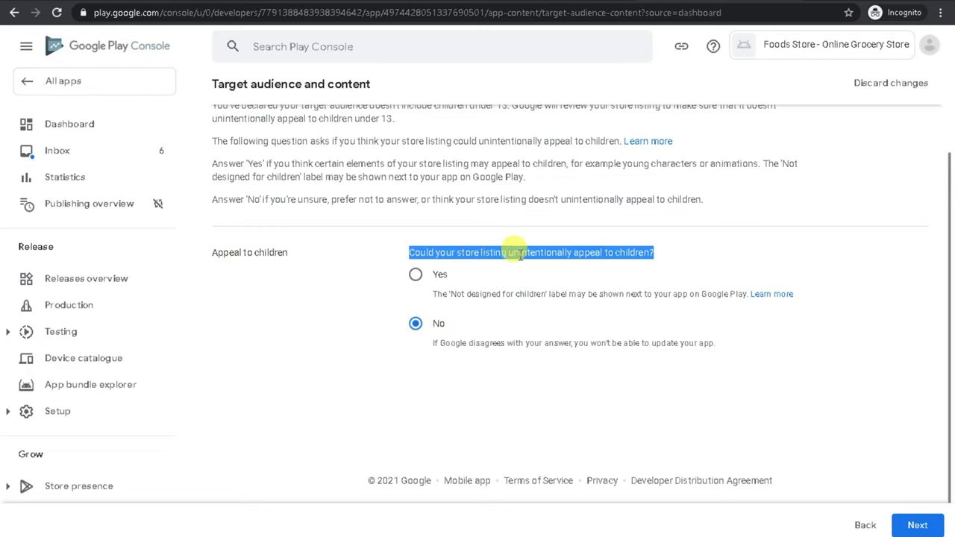
{"action": "left_click", "coordinate": [917, 525]}
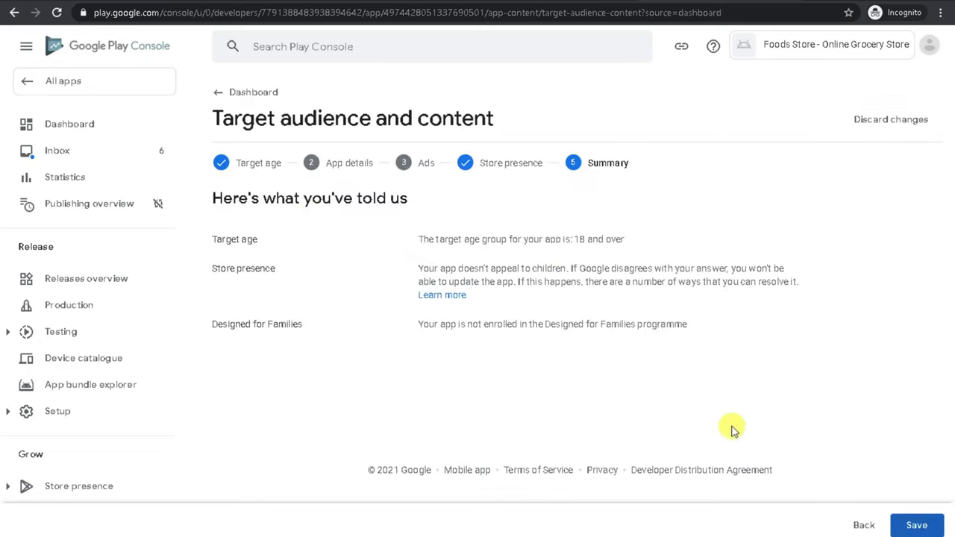
{"action": "left_click", "coordinate": [907, 526]}
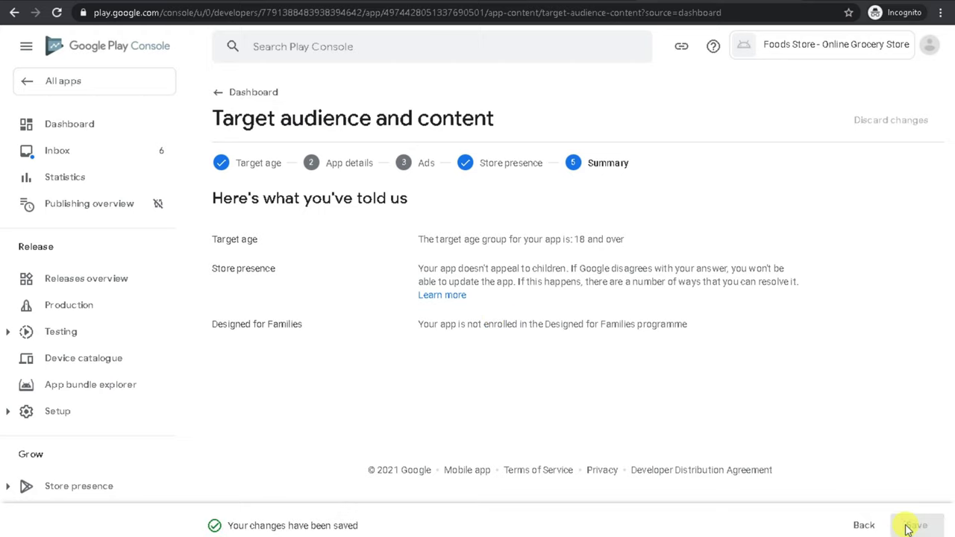
{"action": "left_click", "coordinate": [245, 92]}
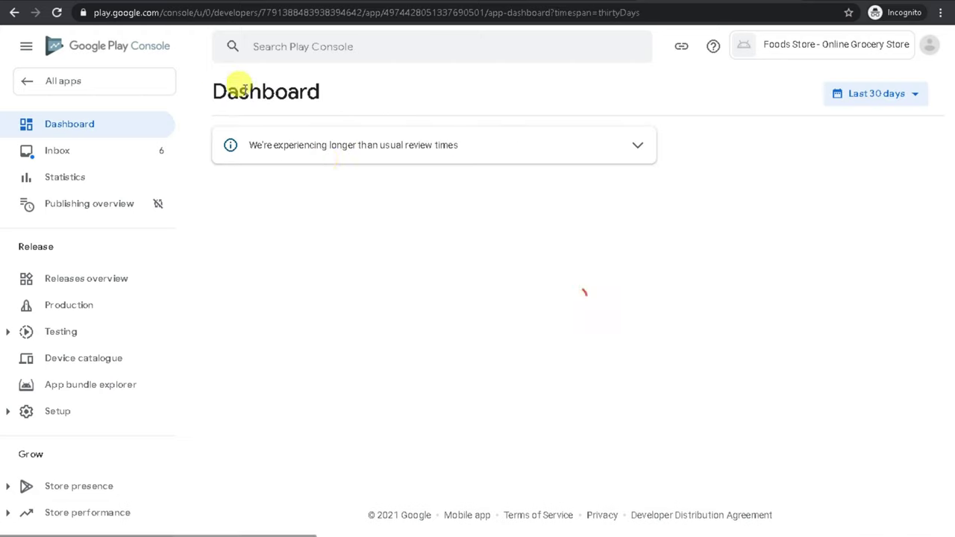
Declare in the News apps task that the app is not a news app, save, and return to the dashboard.
{"action": "scroll", "coordinate": [511, 391], "scroll_direction": "down", "scroll_amount": 2}
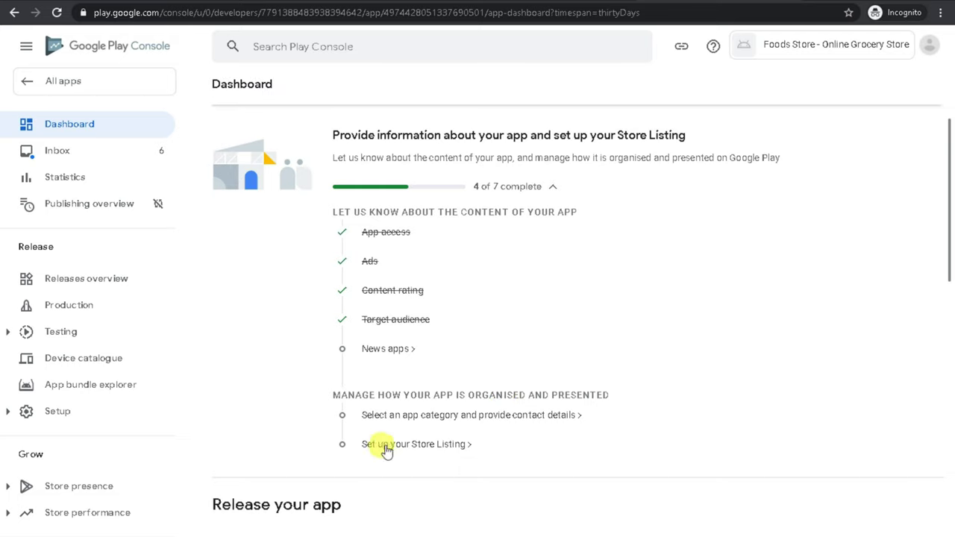
{"action": "left_click", "coordinate": [379, 350]}
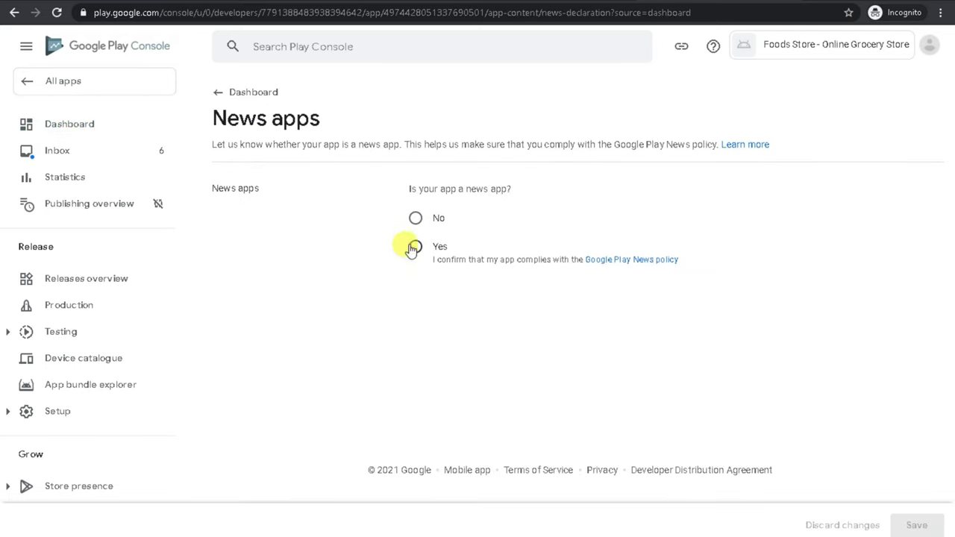
{"action": "left_click", "coordinate": [415, 219]}
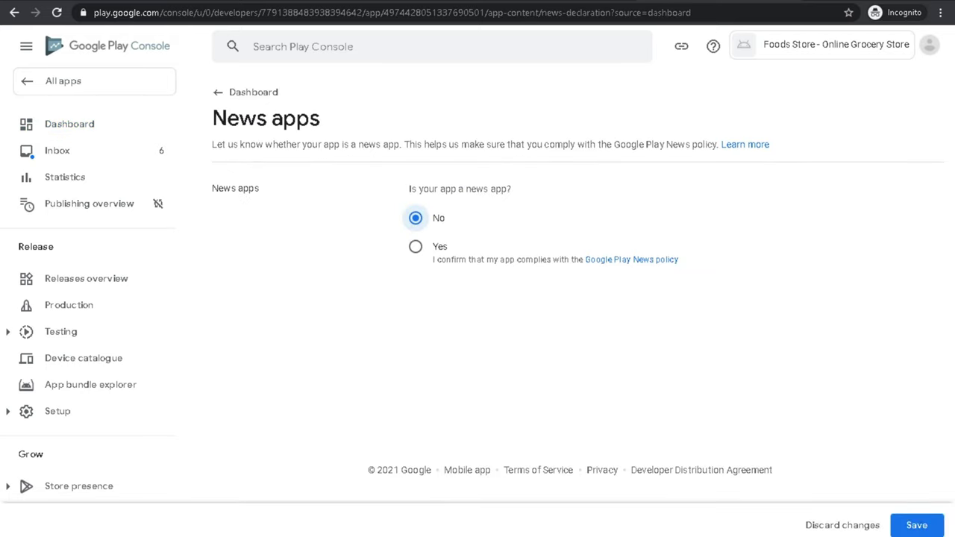
{"action": "left_click", "coordinate": [915, 525]}
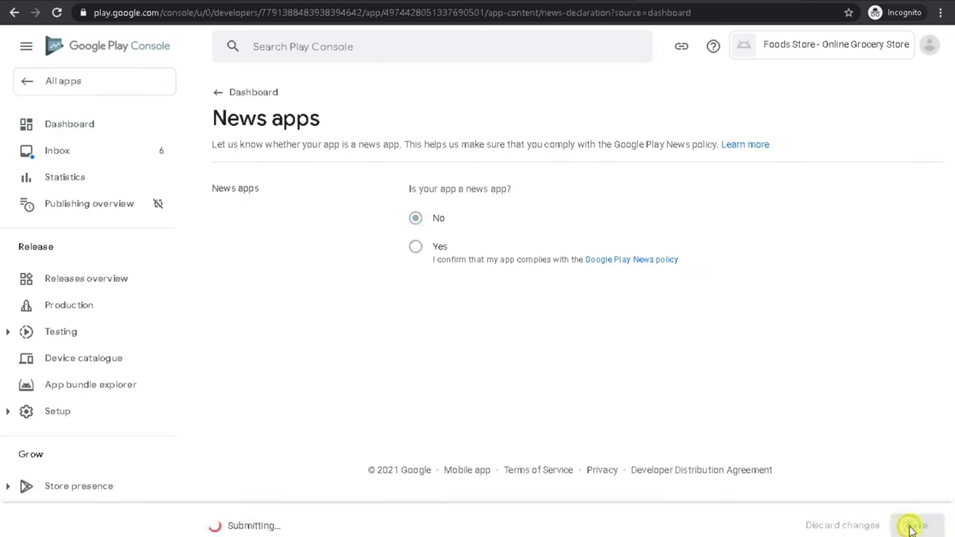
{"action": "left_click", "coordinate": [254, 93]}
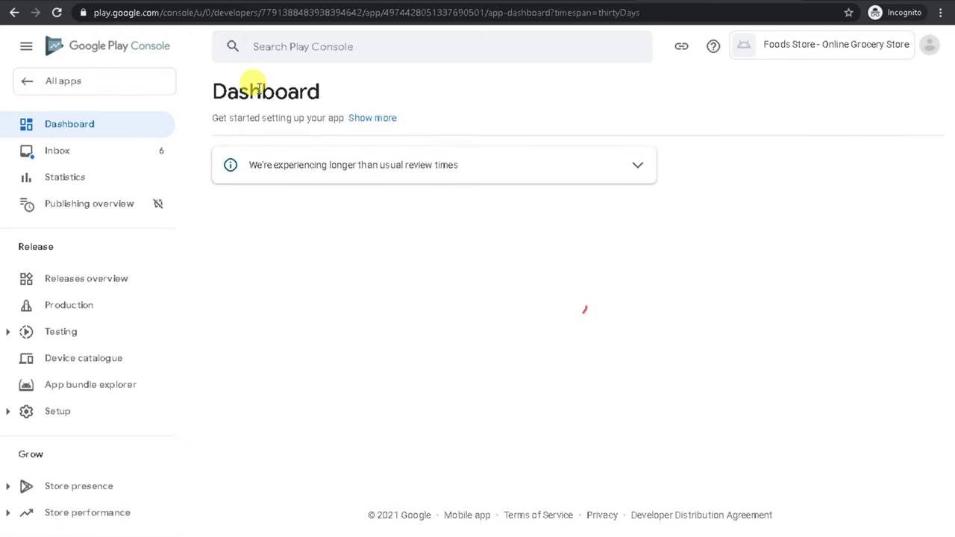
Open the app category and contact details task and set the app's category to Food & drink.
{"action": "scroll", "coordinate": [454, 390], "scroll_direction": "down", "scroll_amount": 2}
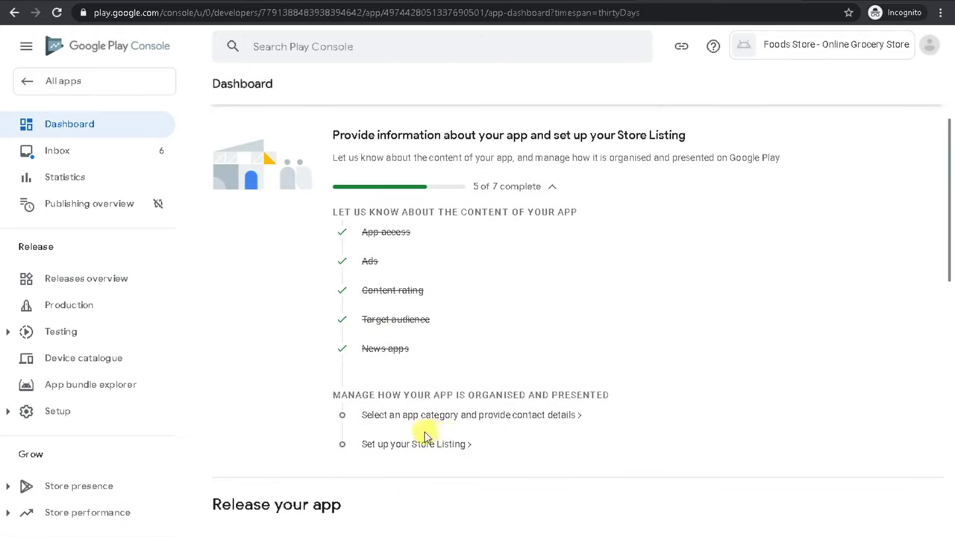
{"action": "left_click", "coordinate": [397, 416]}
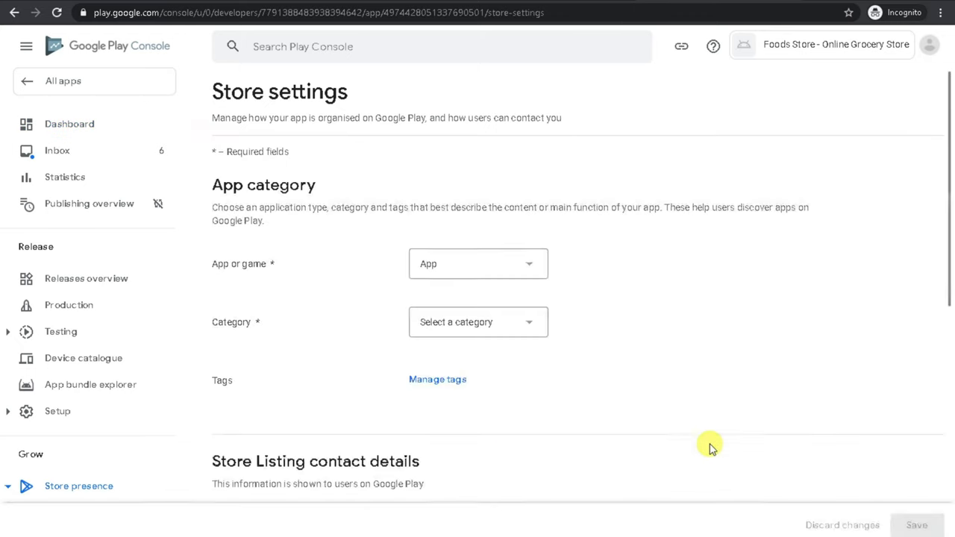
{"action": "left_click", "coordinate": [507, 319]}
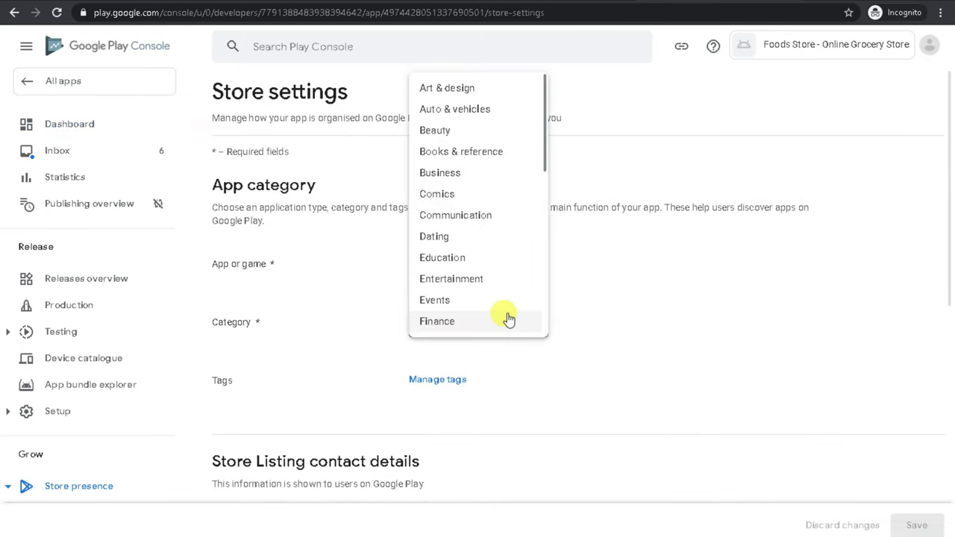
{"action": "scroll", "coordinate": [507, 320], "scroll_direction": "down", "scroll_amount": 1}
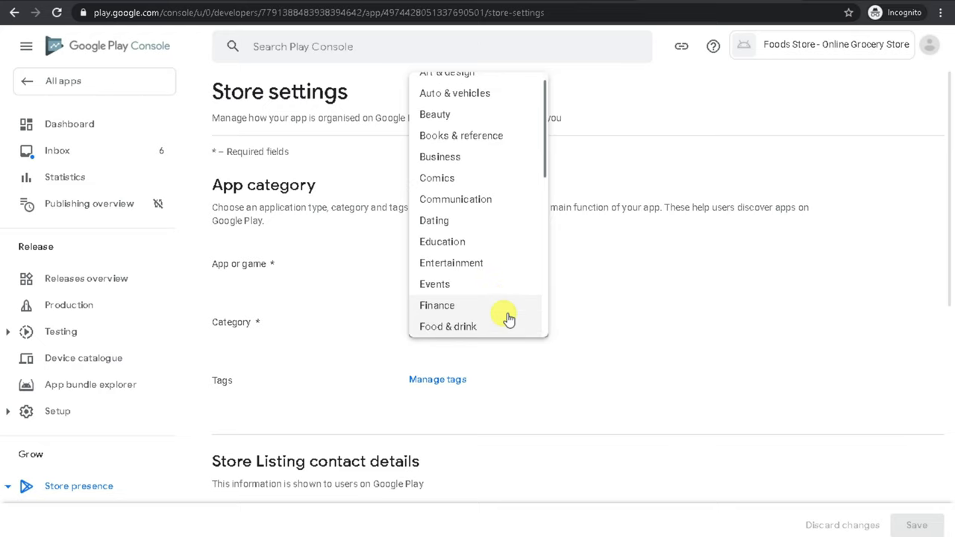
{"action": "left_click", "coordinate": [493, 326]}
Find the food-related tags and apply Food & drink and Food delivery to the app.
{"action": "left_click", "coordinate": [439, 385]}
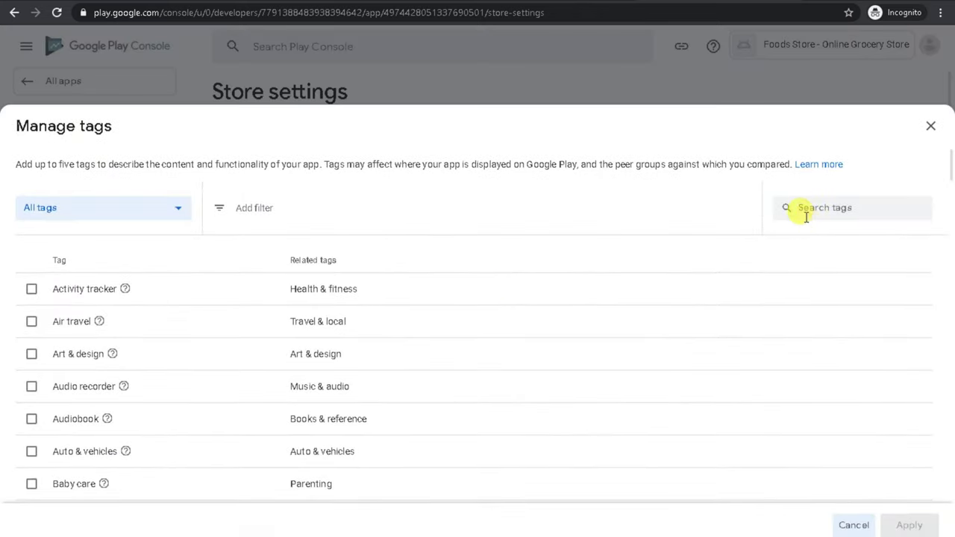
{"action": "left_click", "coordinate": [806, 215]}
{"action": "type", "text": "f"}
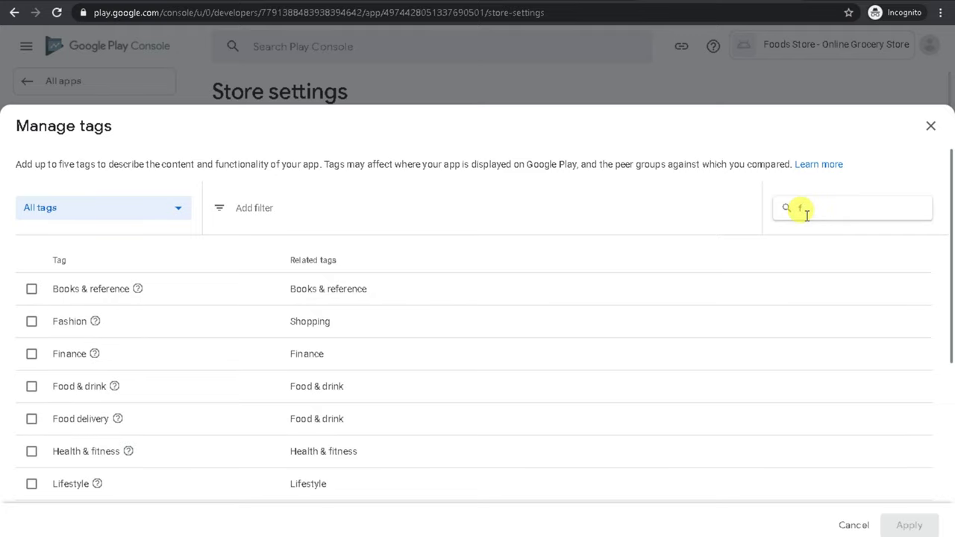
{"action": "type", "text": "oo"}
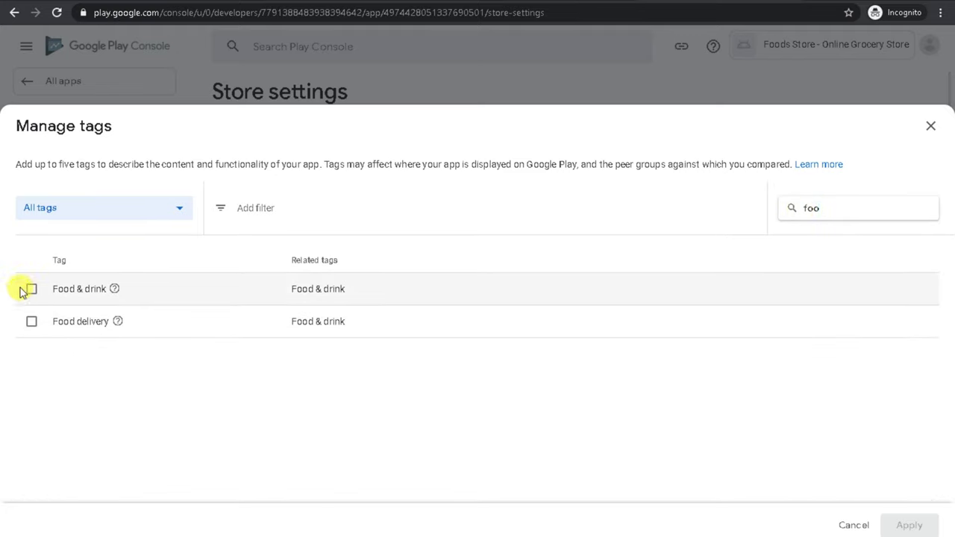
{"action": "left_click", "coordinate": [30, 289]}
{"action": "left_click", "coordinate": [31, 322]}
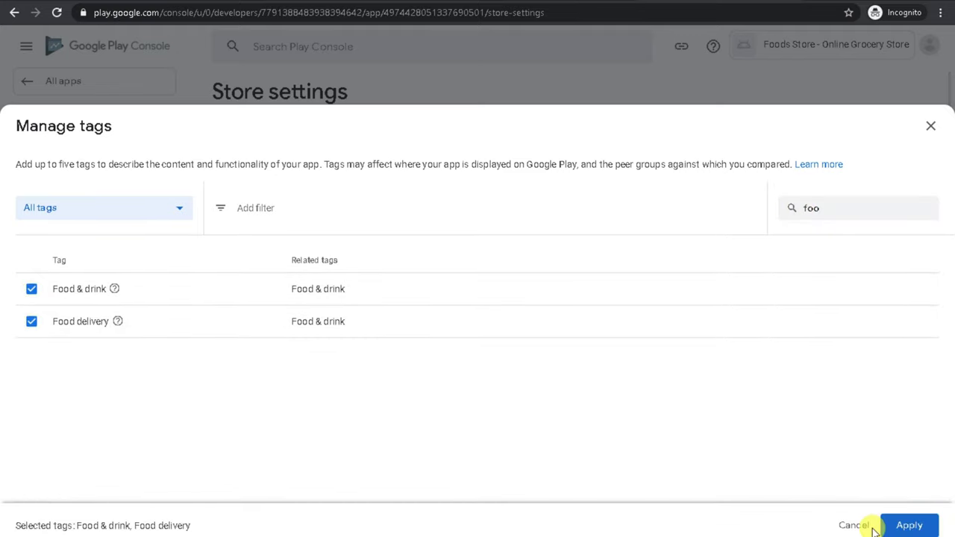
{"action": "left_click", "coordinate": [897, 528]}
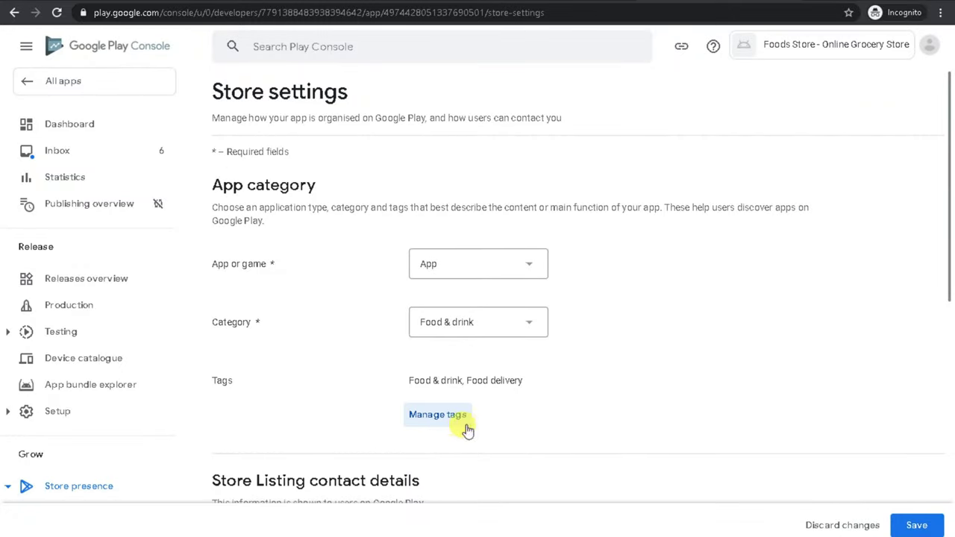
Search the available app tags for "groc" and close the tag list without changing the selection.
{"action": "scroll", "coordinate": [418, 376], "scroll_direction": "down", "scroll_amount": 1}
{"action": "left_click", "coordinate": [427, 348]}
{"action": "left_click", "coordinate": [784, 209]}
{"action": "double_click", "coordinate": [784, 208]}
{"action": "type", "text": "groc"}
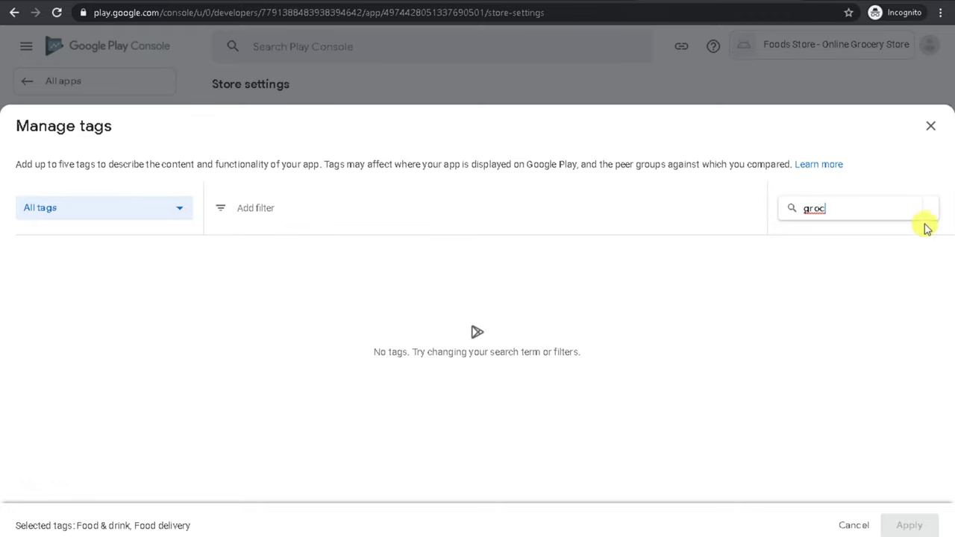
{"action": "left_click_drag", "start_coordinate": [873, 212], "coordinate": [746, 206]}
{"action": "key", "text": "BackSpace"}
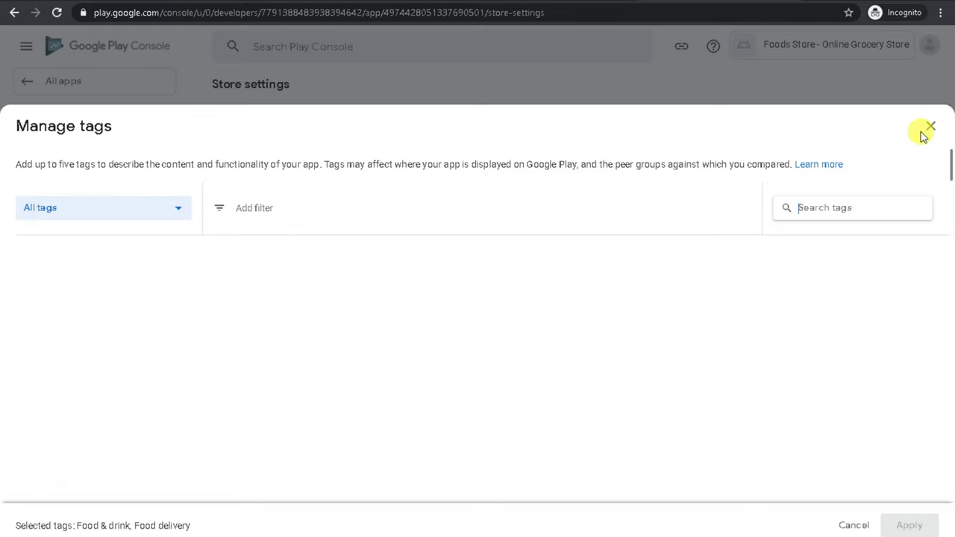
{"action": "left_click", "coordinate": [931, 128]}
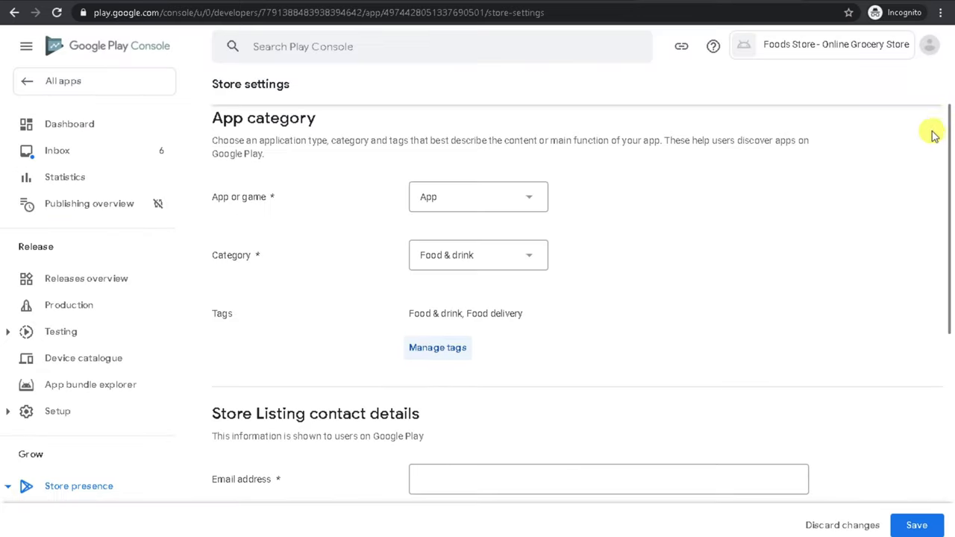
Copy the contact email from the Foods Store website's footer into the store listing's Email address field.
{"action": "scroll", "coordinate": [674, 333], "scroll_direction": "down", "scroll_amount": 4}
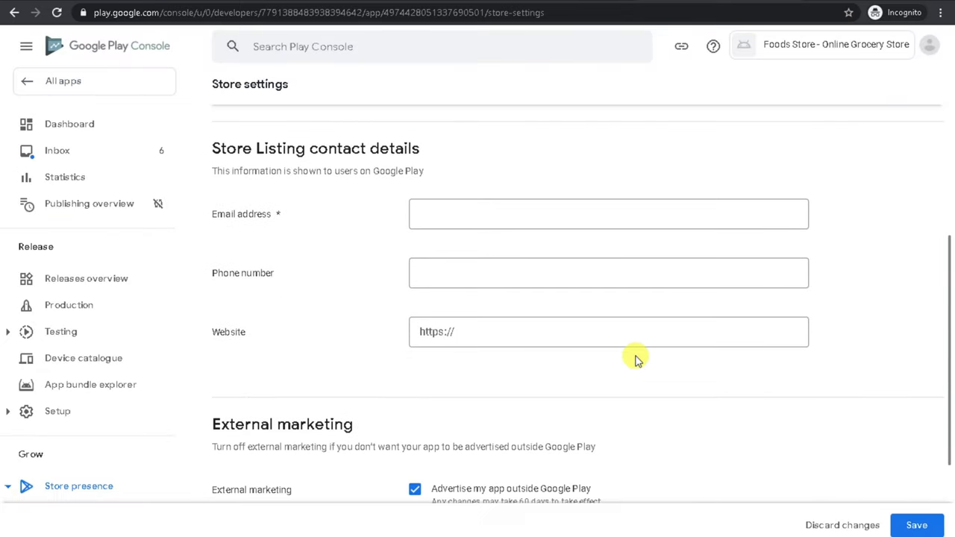
{"action": "left_click", "coordinate": [441, 209]}
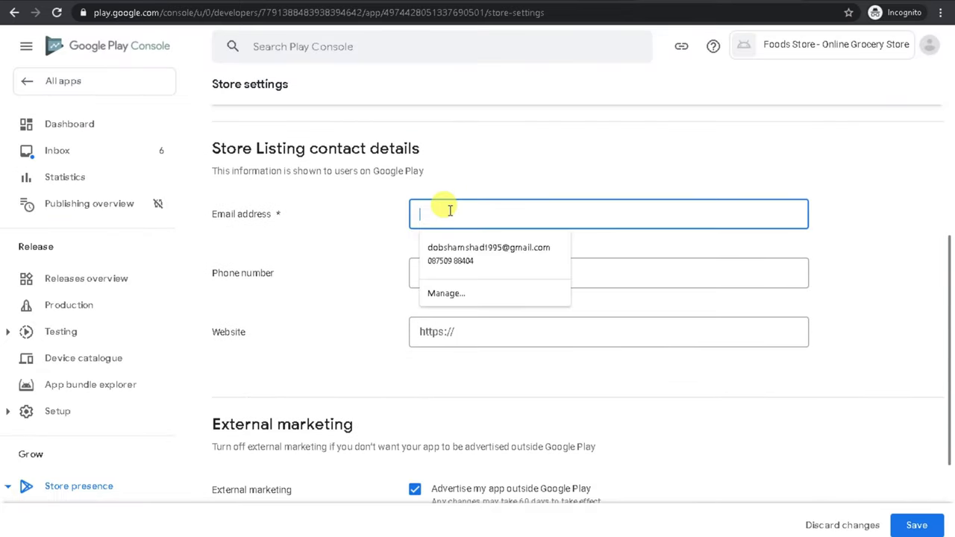
{"action": "left_click", "coordinate": [365, 257]}
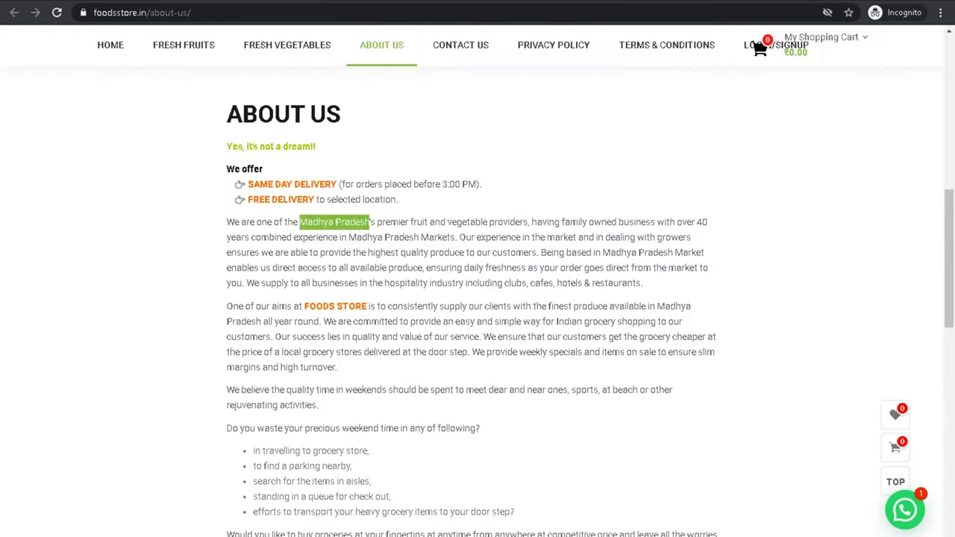
{"action": "scroll", "coordinate": [667, 324], "scroll_direction": "down", "scroll_amount": 12}
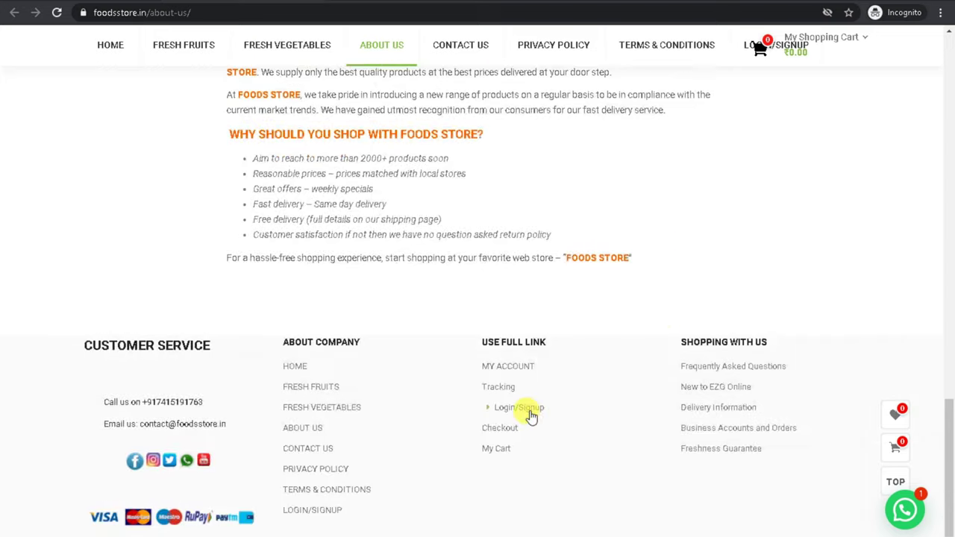
{"action": "left_click_drag", "start_coordinate": [234, 426], "coordinate": [142, 427]}
{"action": "key", "text": "ctrl+c"}
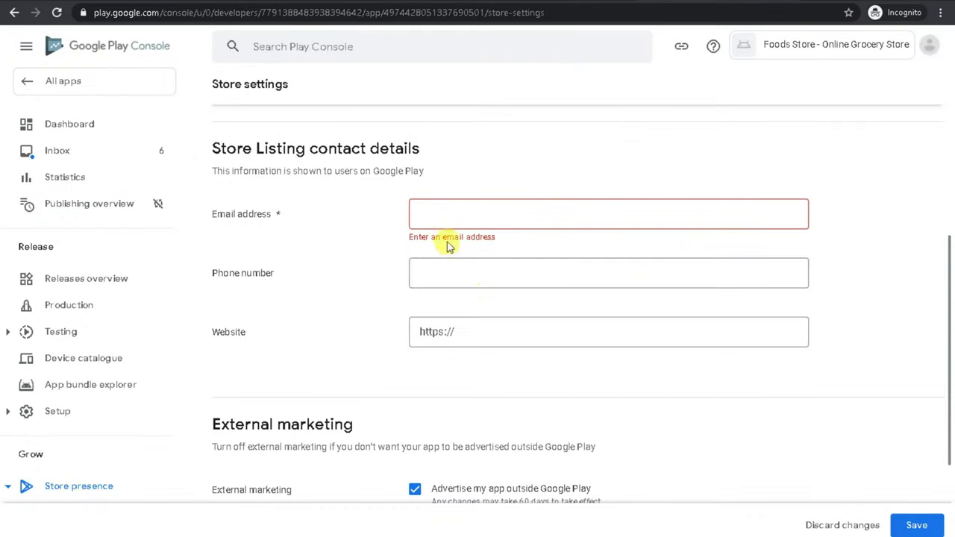
{"action": "left_click", "coordinate": [451, 215]}
{"action": "key", "text": "ctrl+v"}
{"action": "left_click", "coordinate": [464, 260]}
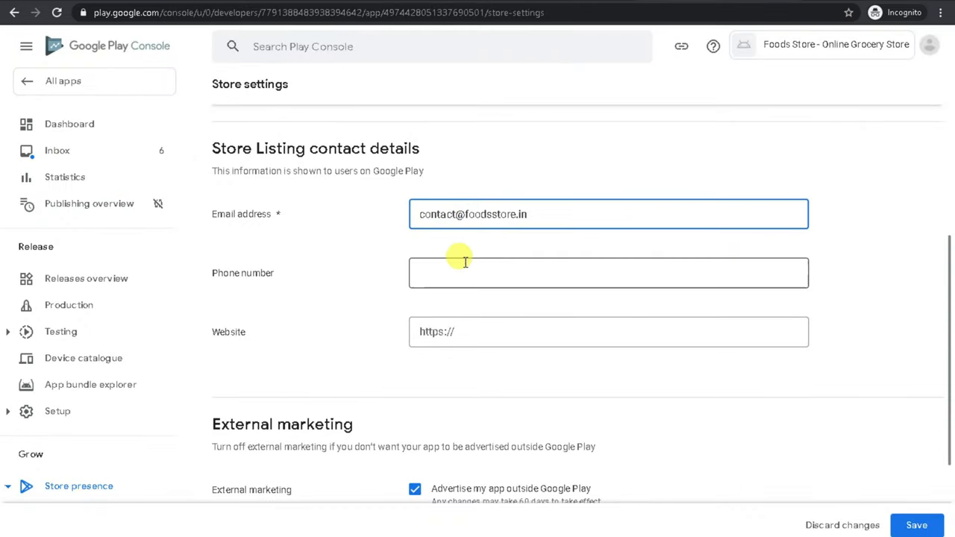
{"action": "key", "text": "alt+Tab"}
{"action": "left_click", "coordinate": [162, 15]}
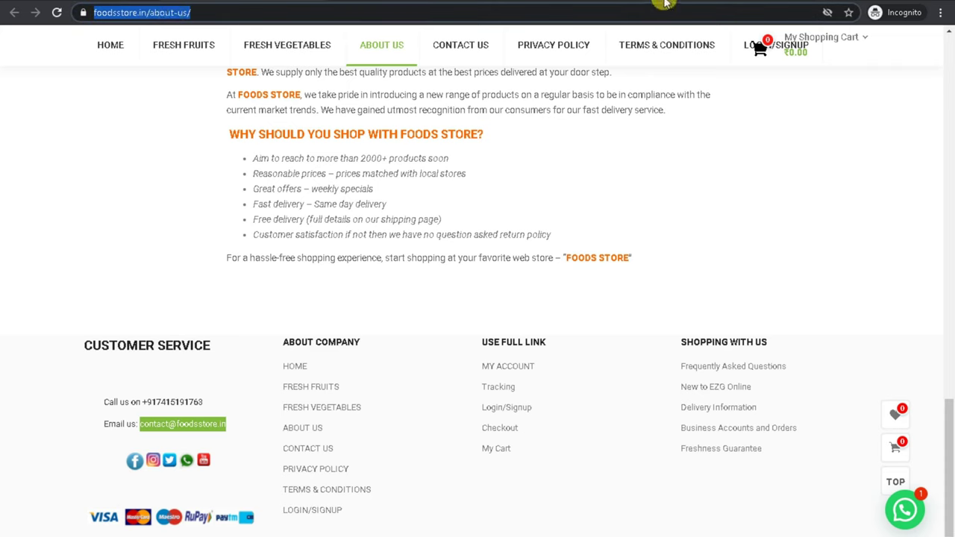
{"action": "key", "text": "alt+Tab"}
{"action": "left_click", "coordinate": [429, 331]}
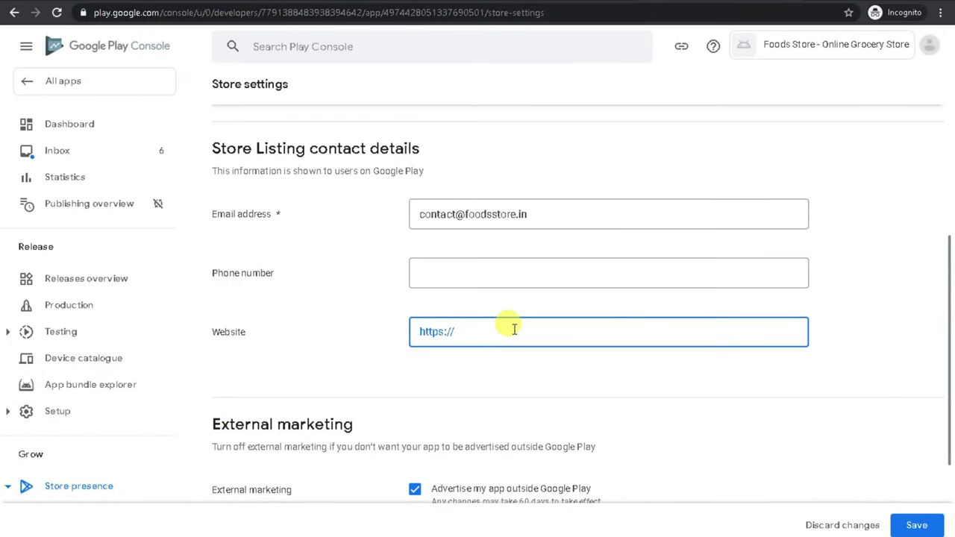
{"action": "type", "text": "https://foodsstore.in/about-us/"}
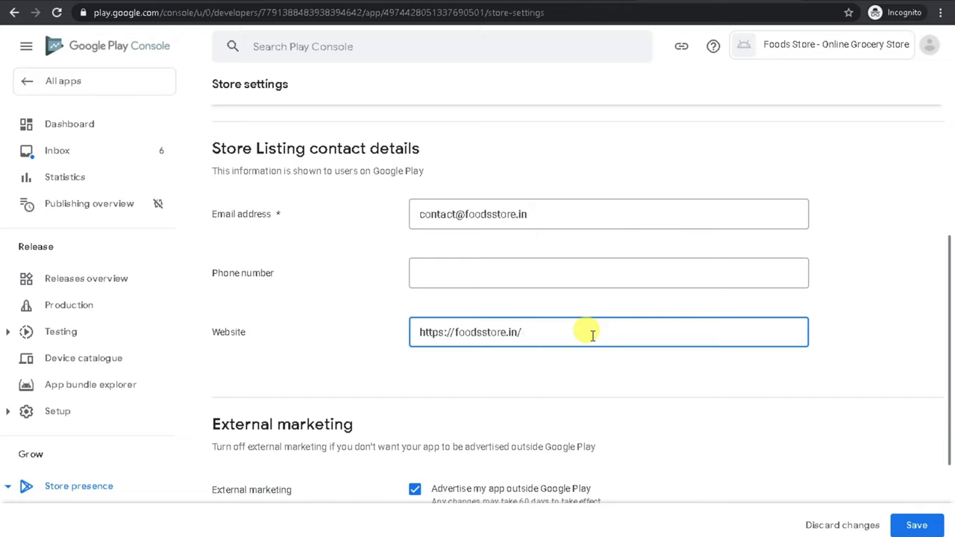
{"action": "scroll", "coordinate": [635, 407], "scroll_direction": "down", "scroll_amount": 2}
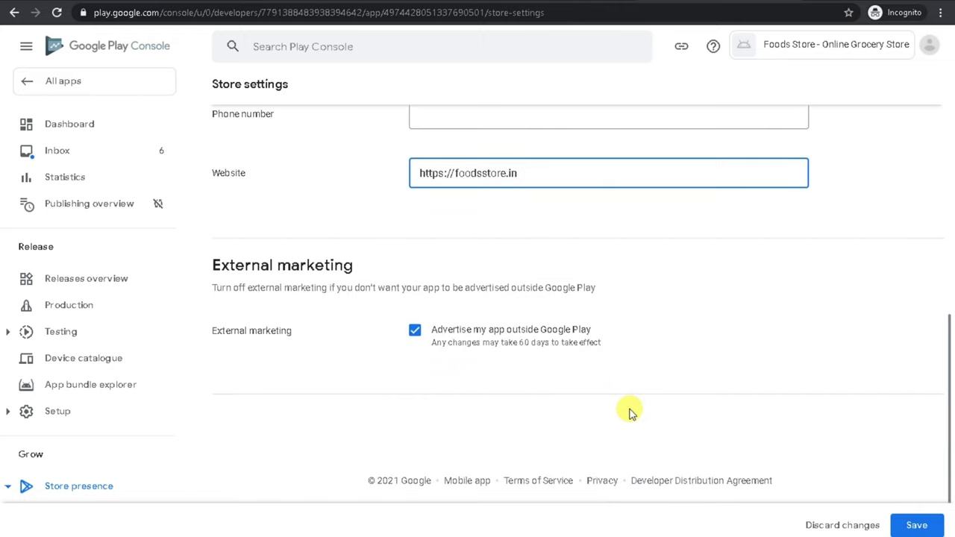
{"action": "scroll", "coordinate": [495, 292], "scroll_direction": "up", "scroll_amount": 2}
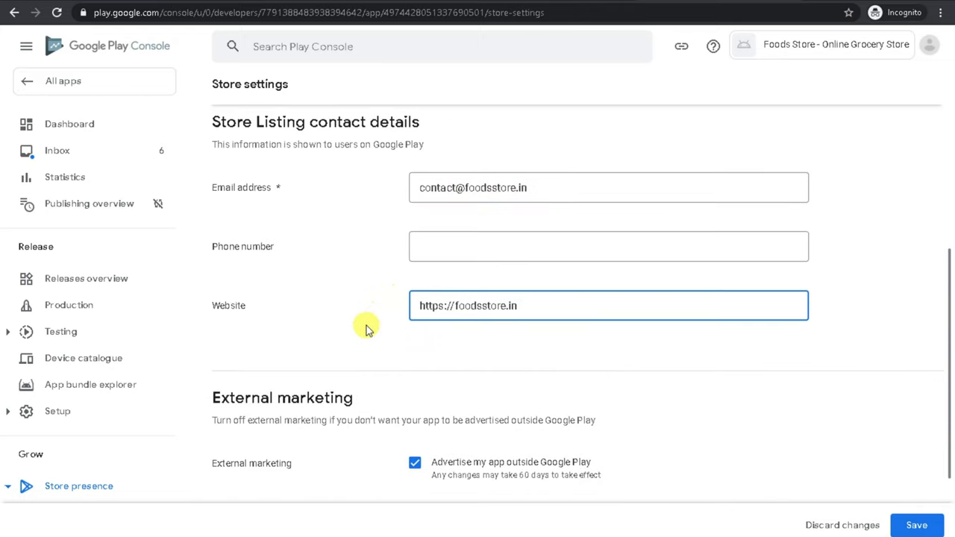
{"action": "left_click", "coordinate": [465, 247]}
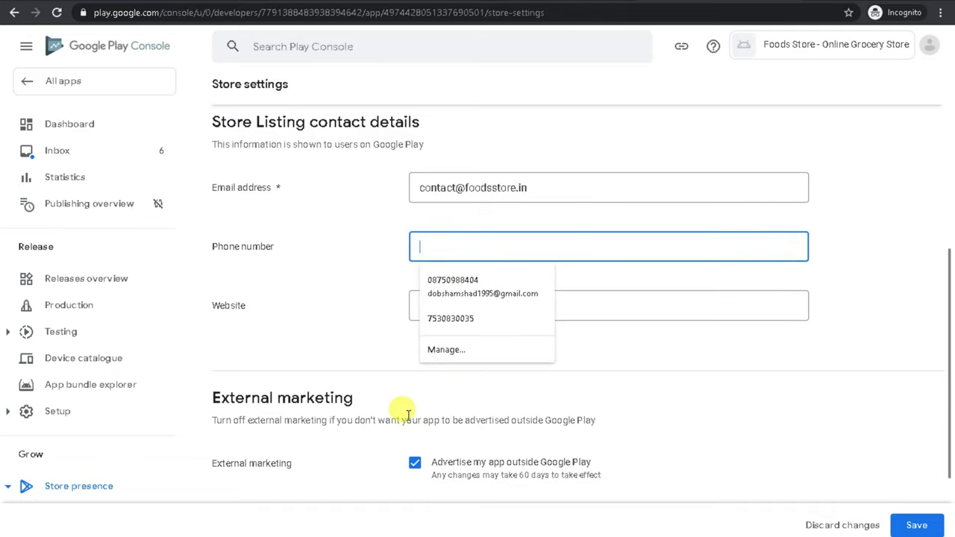
{"action": "left_click", "coordinate": [385, 401]}
{"action": "left_click", "coordinate": [470, 241]}
{"action": "left_click", "coordinate": [320, 353]}
{"action": "left_click", "coordinate": [466, 245]}
{"action": "left_click", "coordinate": [348, 359]}
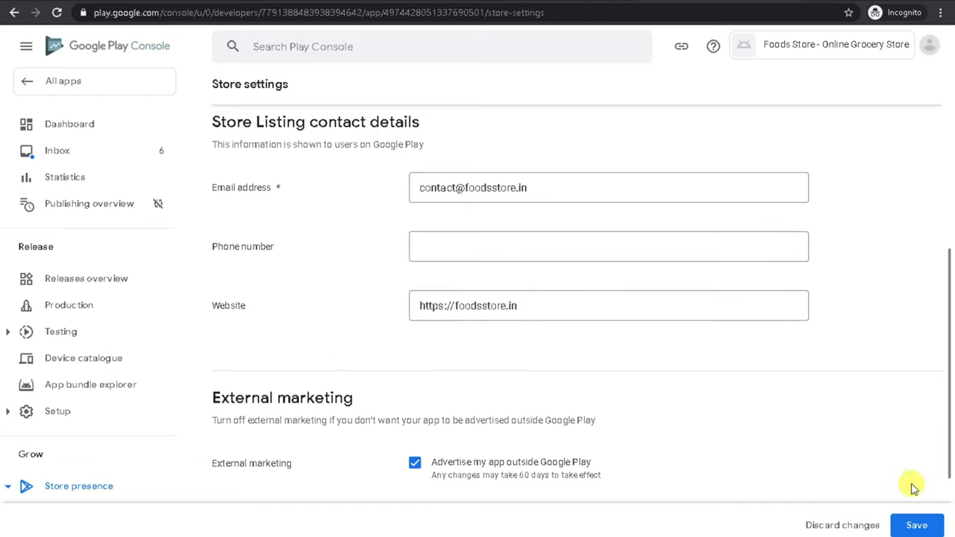
Save the store settings and open the Set up your Store Listing task from the dashboard.
{"action": "scroll", "coordinate": [725, 465], "scroll_direction": "down", "scroll_amount": 2}
{"action": "left_click", "coordinate": [916, 526]}
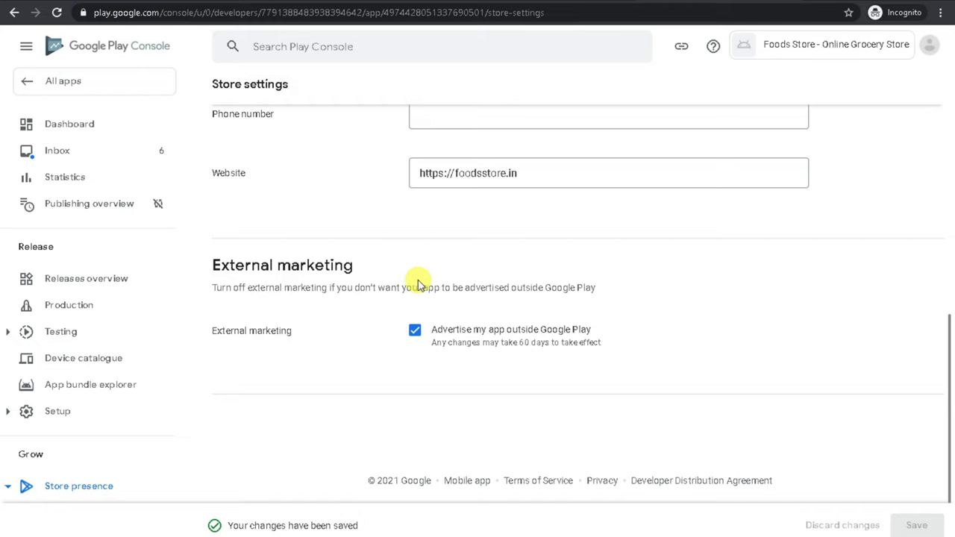
{"action": "scroll", "coordinate": [633, 302], "scroll_direction": "up", "scroll_amount": 10}
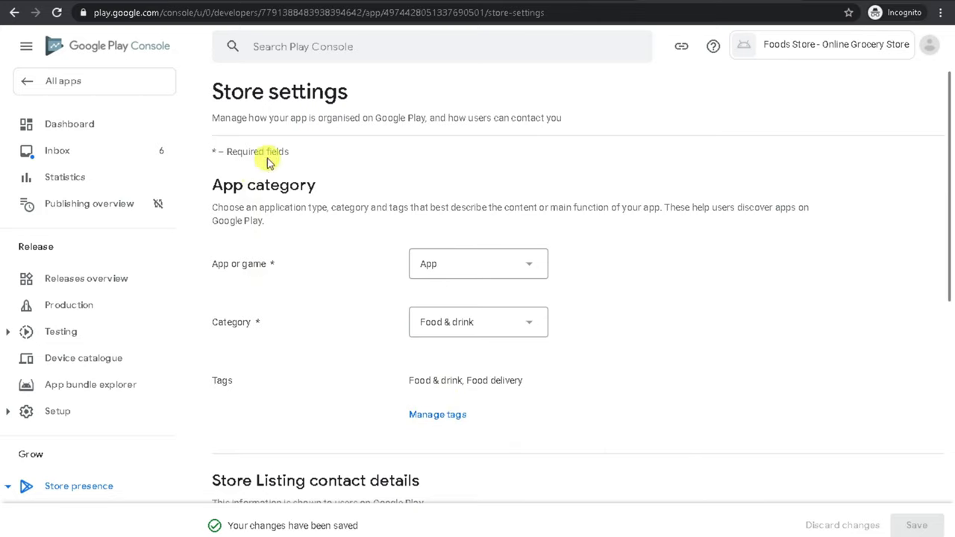
{"action": "double_click", "coordinate": [262, 152]}
{"action": "left_click", "coordinate": [60, 128]}
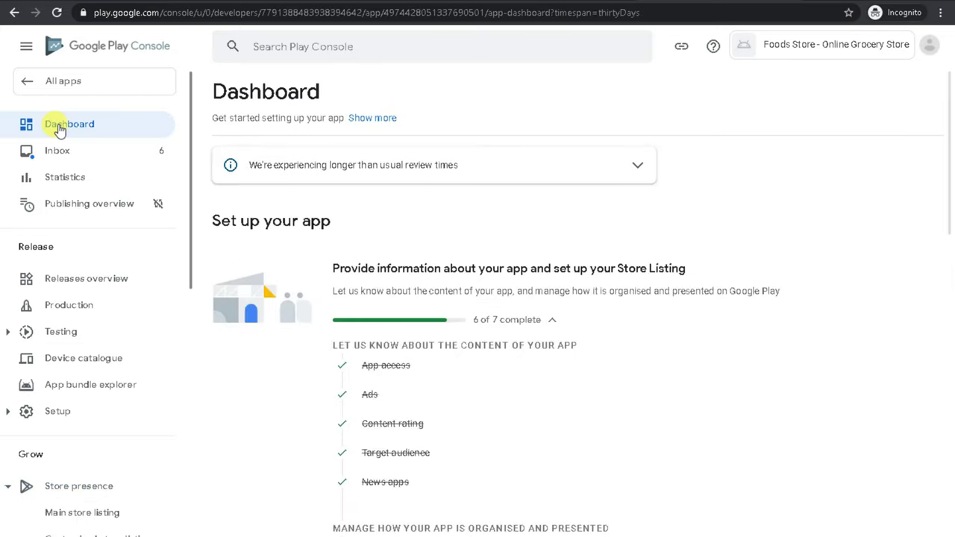
{"action": "scroll", "coordinate": [614, 388], "scroll_direction": "down", "scroll_amount": 2}
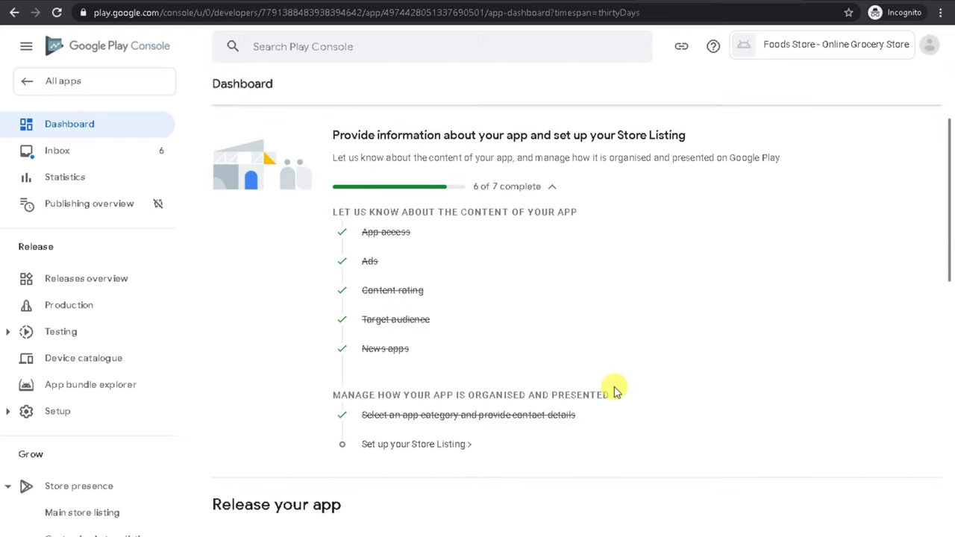
{"action": "left_click", "coordinate": [393, 445]}
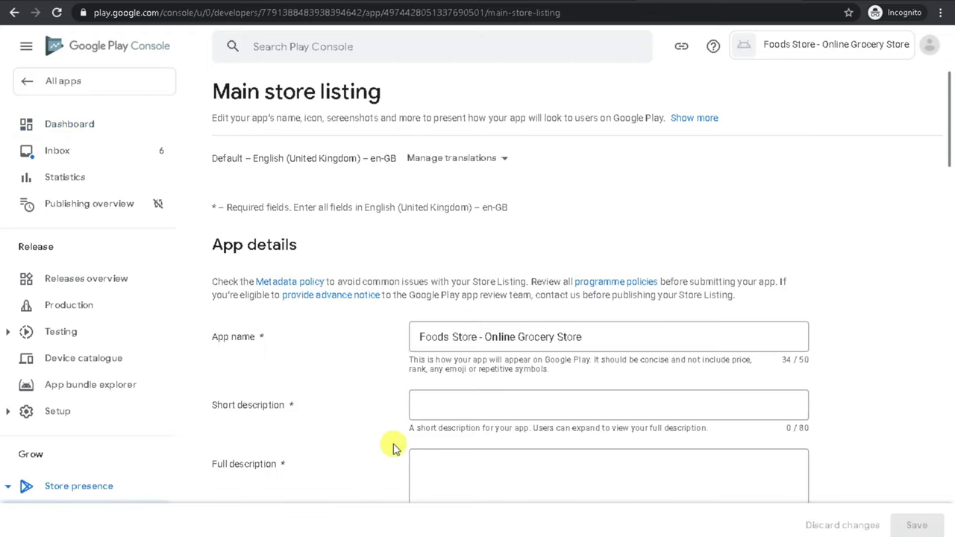
Look through the main store listing form to see which app details and graphics it requires.
{"action": "scroll", "coordinate": [433, 420], "scroll_direction": "down", "scroll_amount": 10}
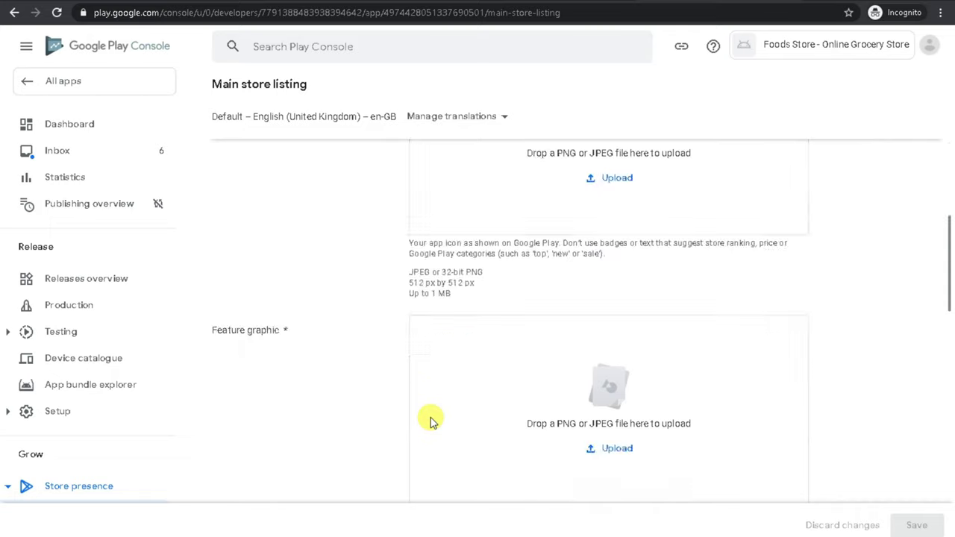
{"action": "scroll", "coordinate": [431, 420], "scroll_direction": "up", "scroll_amount": 10}
{"action": "scroll", "coordinate": [431, 417], "scroll_direction": "down", "scroll_amount": 5}
{"action": "scroll", "coordinate": [431, 417], "scroll_direction": "up", "scroll_amount": 5}
{"action": "scroll", "coordinate": [431, 417], "scroll_direction": "down", "scroll_amount": 5}
{"action": "scroll", "coordinate": [482, 375], "scroll_direction": "down", "scroll_amount": 5}
{"action": "scroll", "coordinate": [482, 375], "scroll_direction": "up", "scroll_amount": 5}
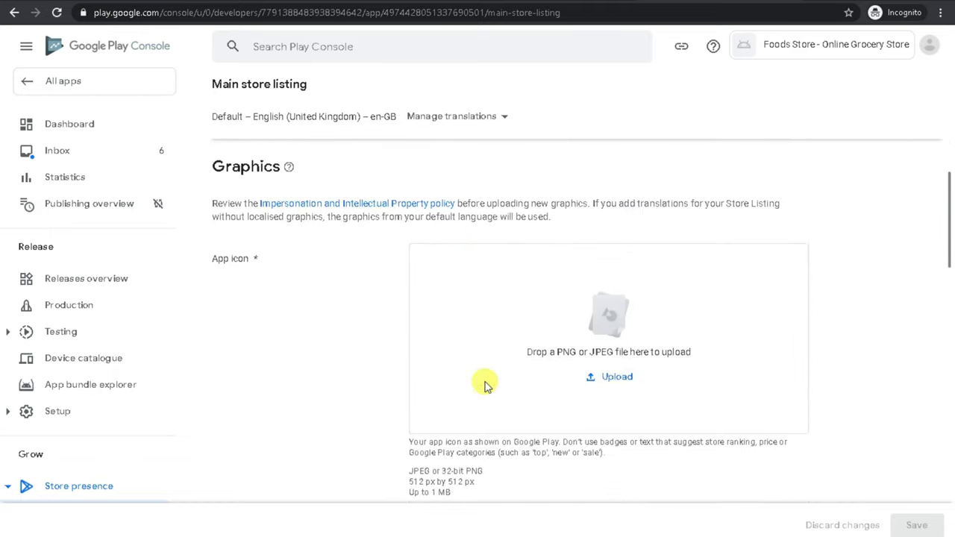
{"action": "scroll", "coordinate": [484, 385], "scroll_direction": "up", "scroll_amount": 3}
Begin the short description with "We offer Fresh Vegitable", borrowing the opening words from the Foods Store site's About Us page.
{"action": "left_click", "coordinate": [476, 335]}
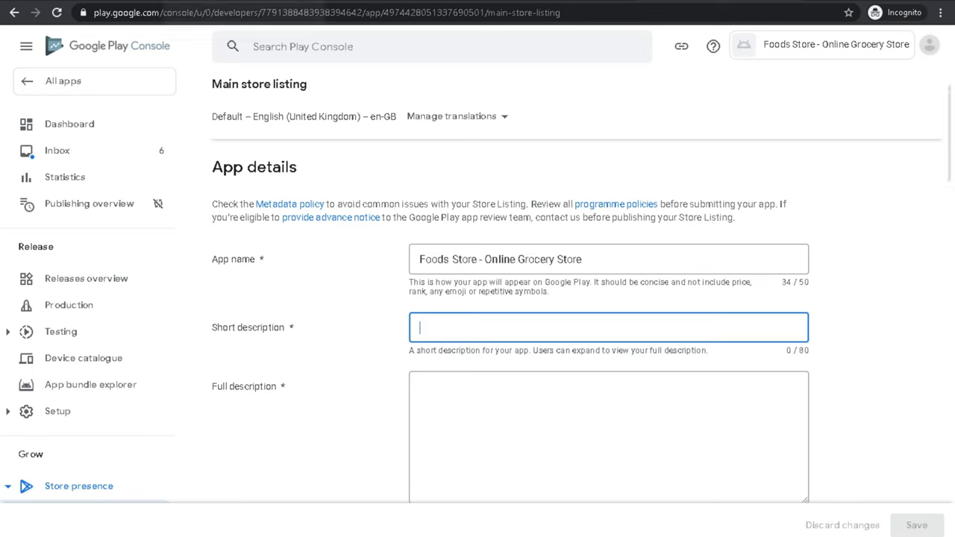
{"action": "key", "text": "alt+Tab"}
{"action": "scroll", "coordinate": [435, 270], "scroll_direction": "up", "scroll_amount": 4}
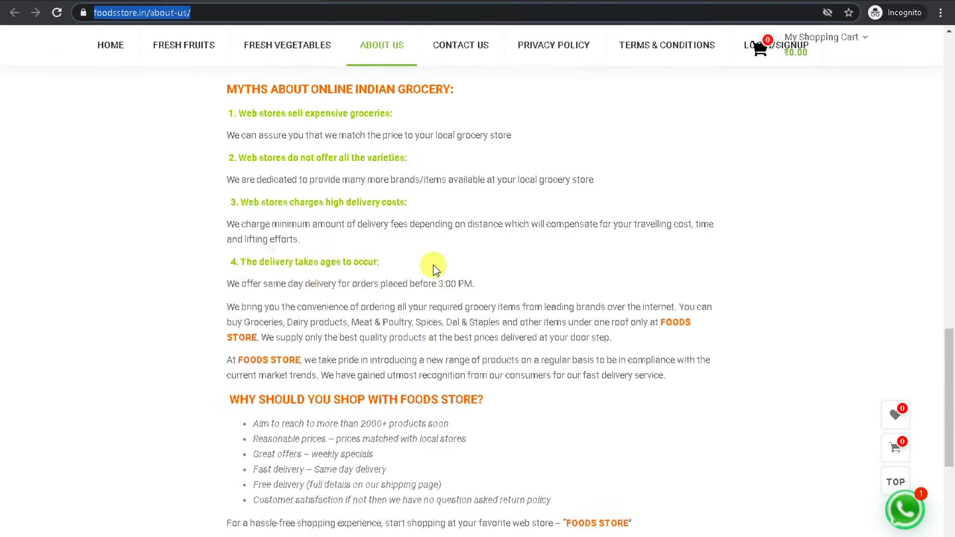
{"action": "scroll", "coordinate": [435, 270], "scroll_direction": "up", "scroll_amount": 10}
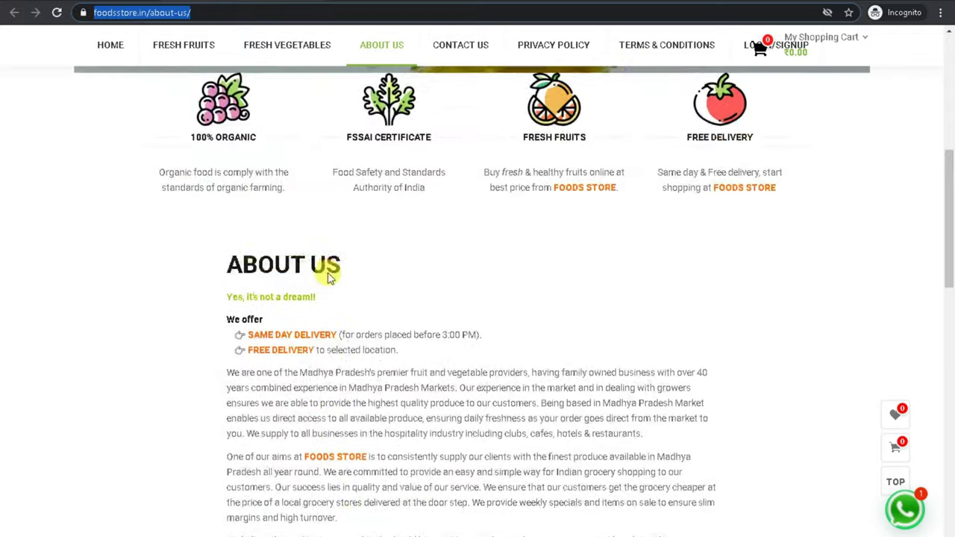
{"action": "left_click_drag", "start_coordinate": [226, 368], "coordinate": [265, 367]}
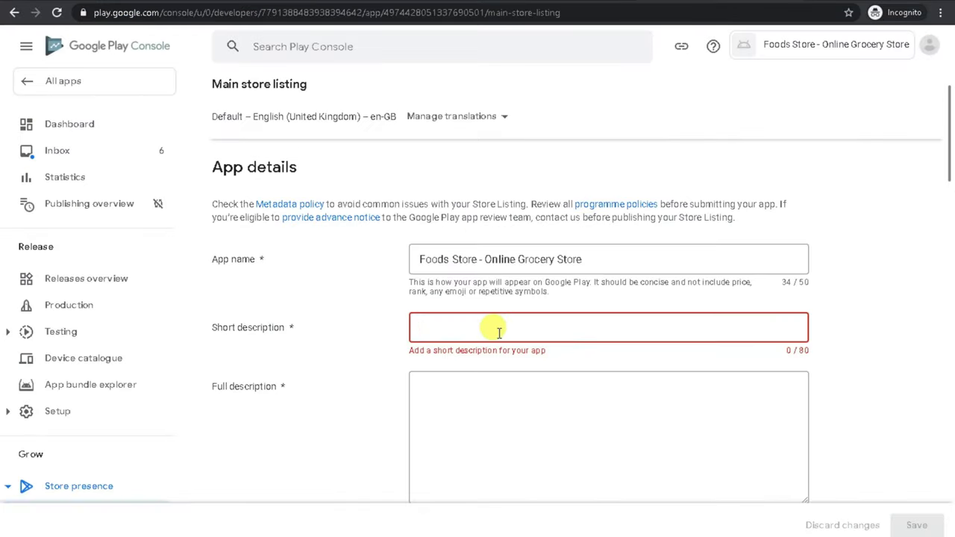
{"action": "type", "text": "We offer"}
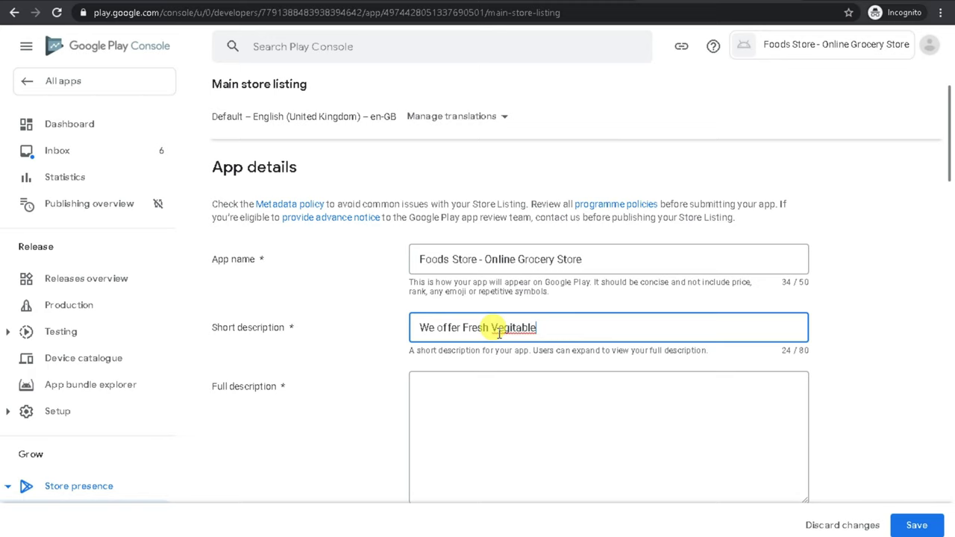
Correct the misspelled word to "Vegetable" and complete the short description as "We offer Fresh Vegetable and Fruits so you can order online".
{"action": "scroll", "coordinate": [499, 333], "scroll_direction": "up", "scroll_amount": 2}
{"action": "double_click", "coordinate": [500, 407]}
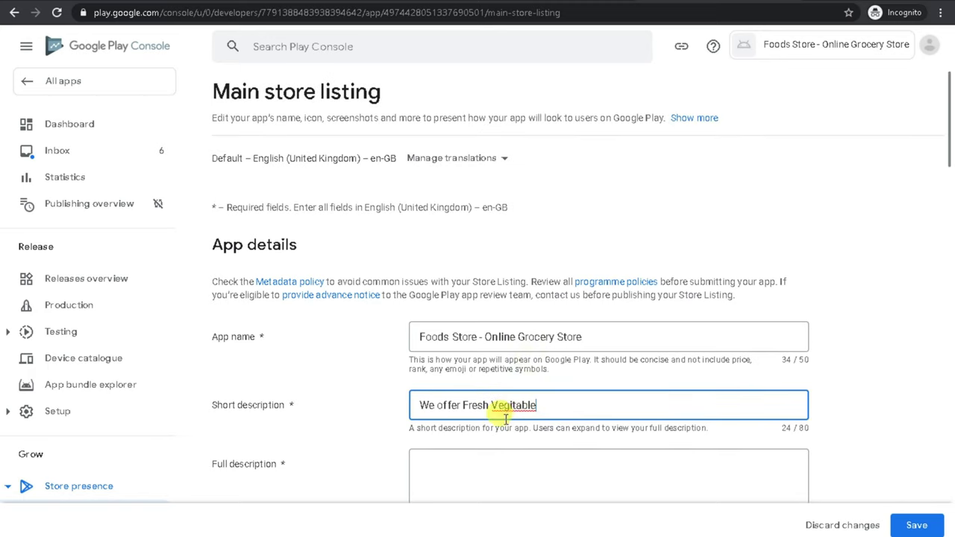
{"action": "right_click", "coordinate": [502, 408]}
{"action": "left_click", "coordinate": [541, 231]}
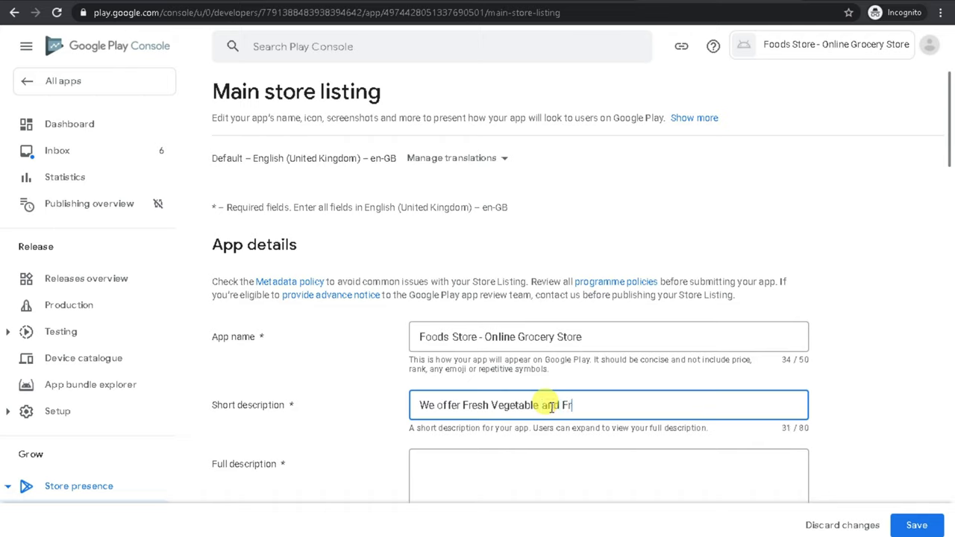
{"action": "left_click", "coordinate": [634, 415]}
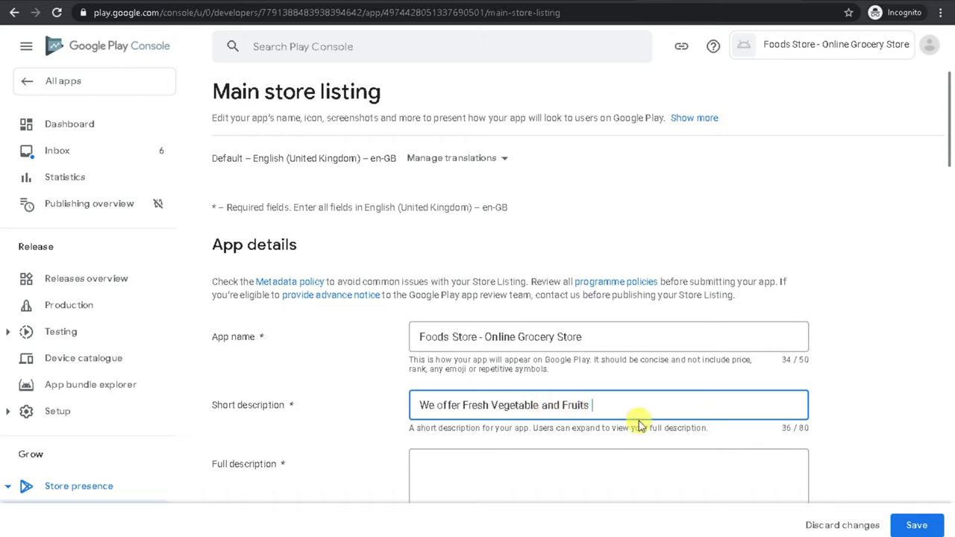
{"action": "scroll", "coordinate": [627, 418], "scroll_direction": "down", "scroll_amount": 1}
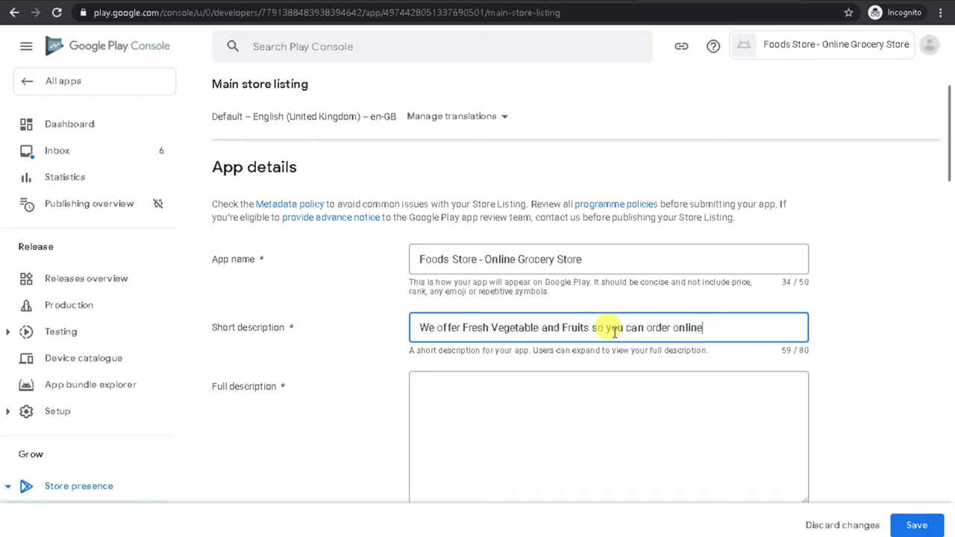
Copy the About Us text on the Foods Store website, from "We offer" through the closing "FOODS STORE" line, for the full description.
{"action": "left_click", "coordinate": [533, 428]}
{"action": "scroll", "coordinate": [746, 320], "scroll_direction": "down", "scroll_amount": 1}
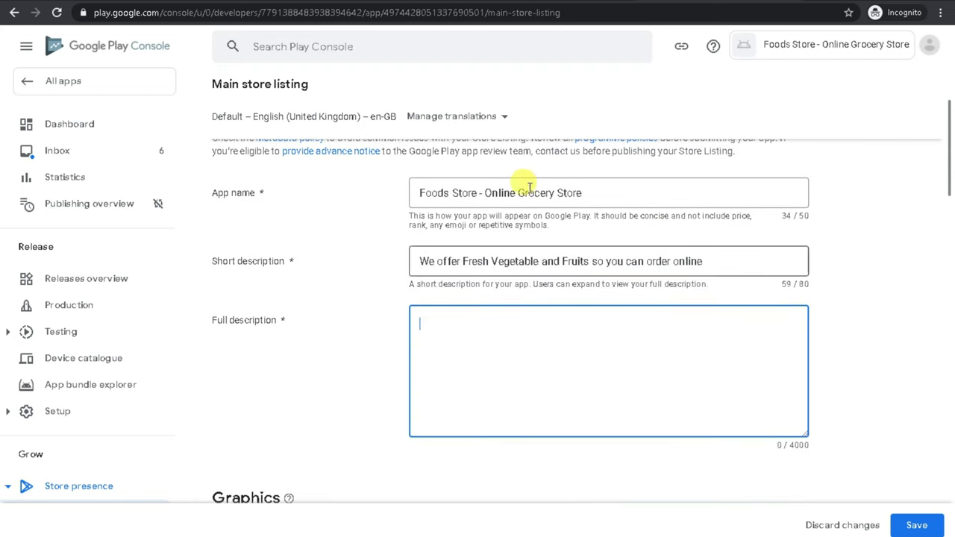
{"action": "key", "text": "alt+Tab"}
{"action": "scroll", "coordinate": [349, 388], "scroll_direction": "down", "scroll_amount": 2}
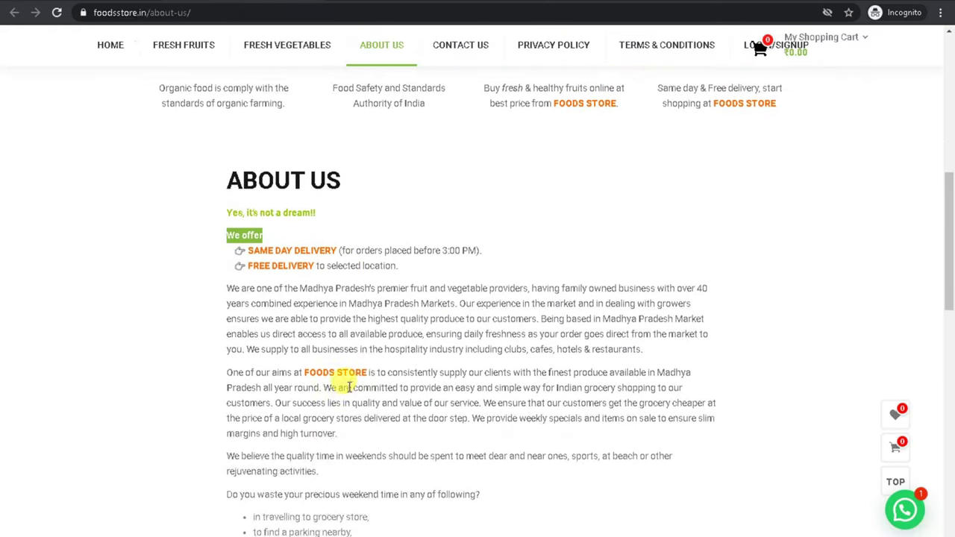
{"action": "scroll", "coordinate": [343, 384], "scroll_direction": "down", "scroll_amount": 2}
{"action": "scroll", "coordinate": [266, 288], "scroll_direction": "up", "scroll_amount": 2}
{"action": "left_click", "coordinate": [252, 291]}
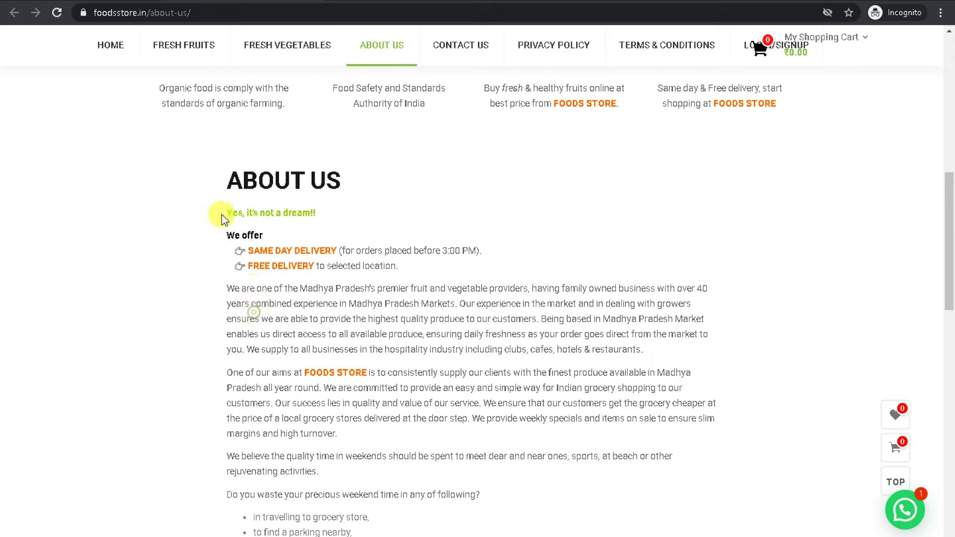
{"action": "left_click_drag", "start_coordinate": [226, 236], "coordinate": [655, 463]}
{"action": "scroll", "coordinate": [431, 457], "scroll_direction": "down", "scroll_amount": 4}
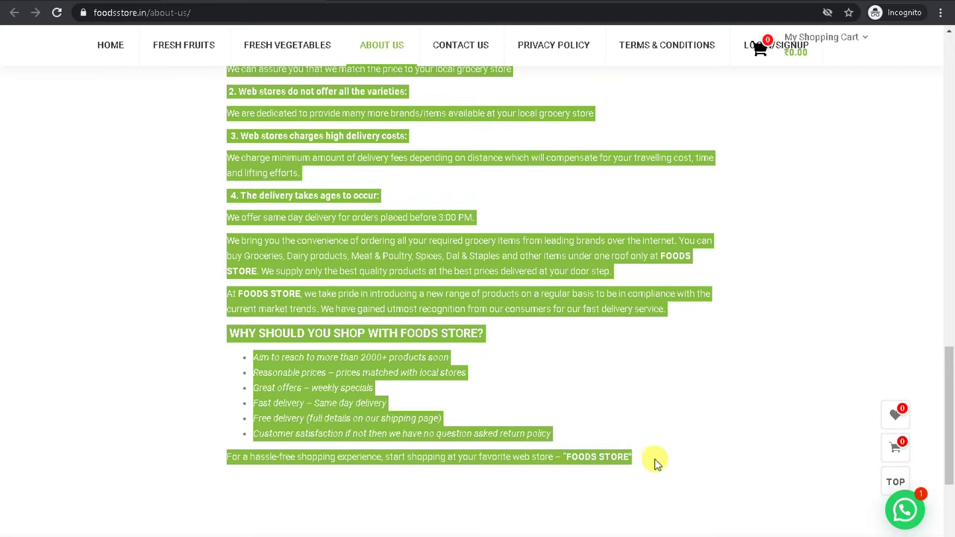
Paste the copied About Us text into the Full description field of the main store listing.
{"action": "key", "text": "alt+Tab"}
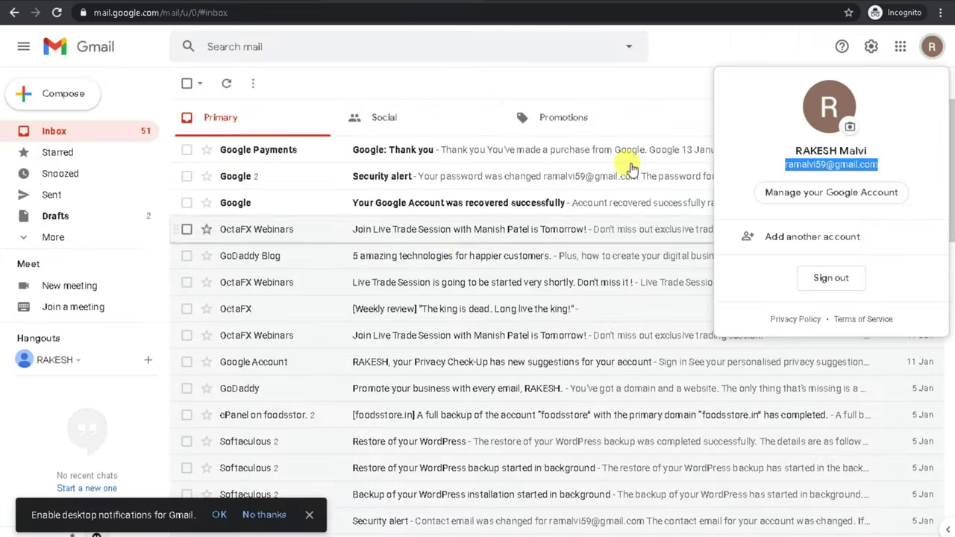
{"action": "key", "text": "alt+Tab"}
{"action": "key", "text": "alt+Tab"}
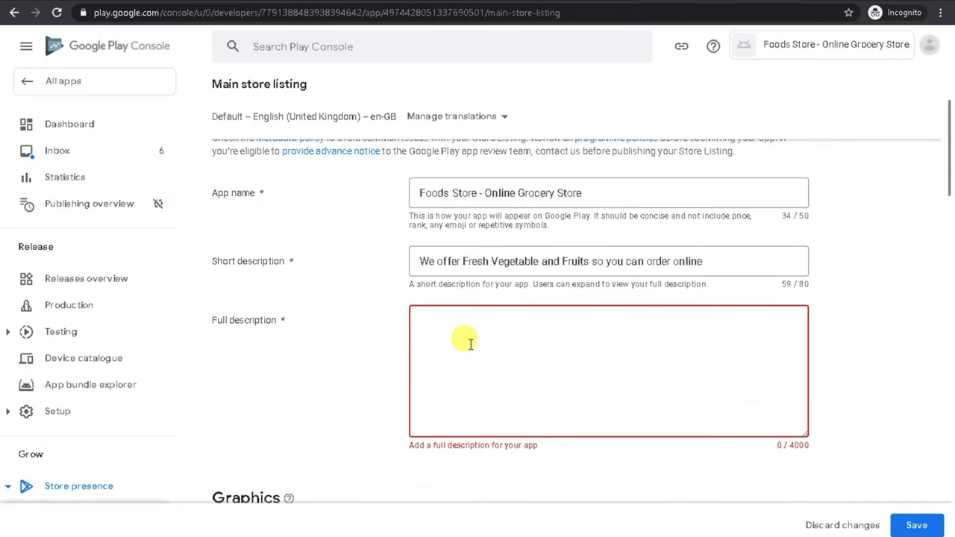
{"action": "key", "text": "ctrl+v"}
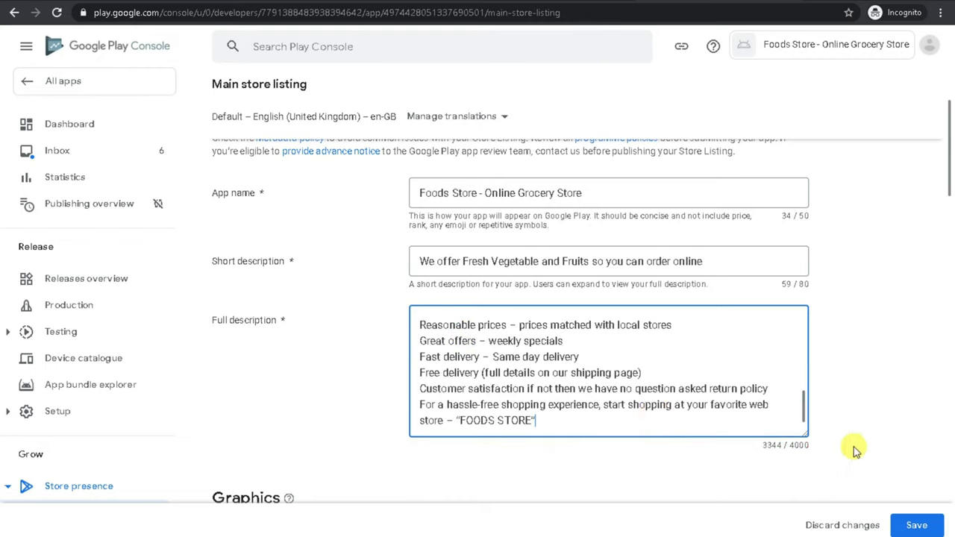
Upload Foods Store web logo.png from the Food Store folder as the app icon.
{"action": "scroll", "coordinate": [853, 447], "scroll_direction": "down", "scroll_amount": 5}
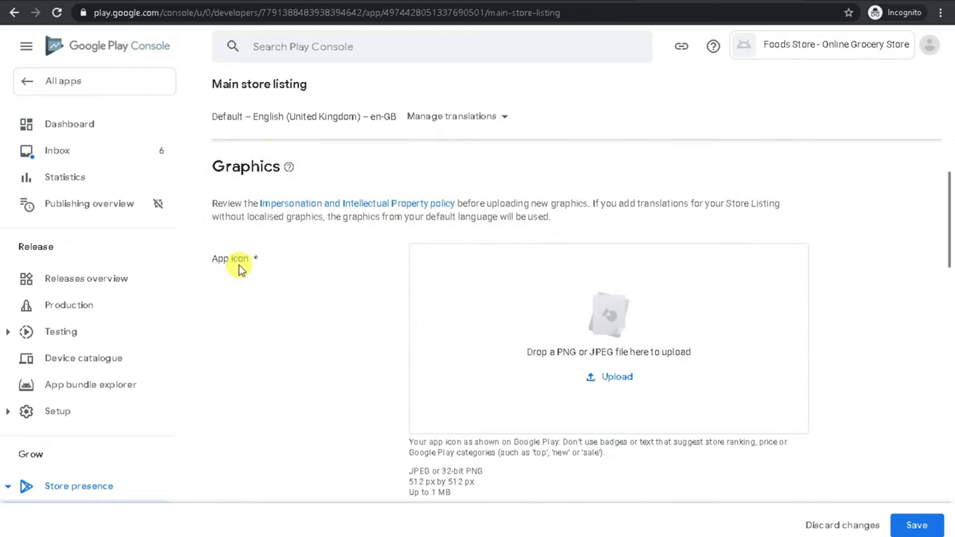
{"action": "left_click_drag", "start_coordinate": [217, 257], "coordinate": [249, 259]}
{"action": "left_click", "coordinate": [210, 170]}
{"action": "left_click_drag", "start_coordinate": [211, 170], "coordinate": [213, 266]}
{"action": "left_click", "coordinate": [209, 261]}
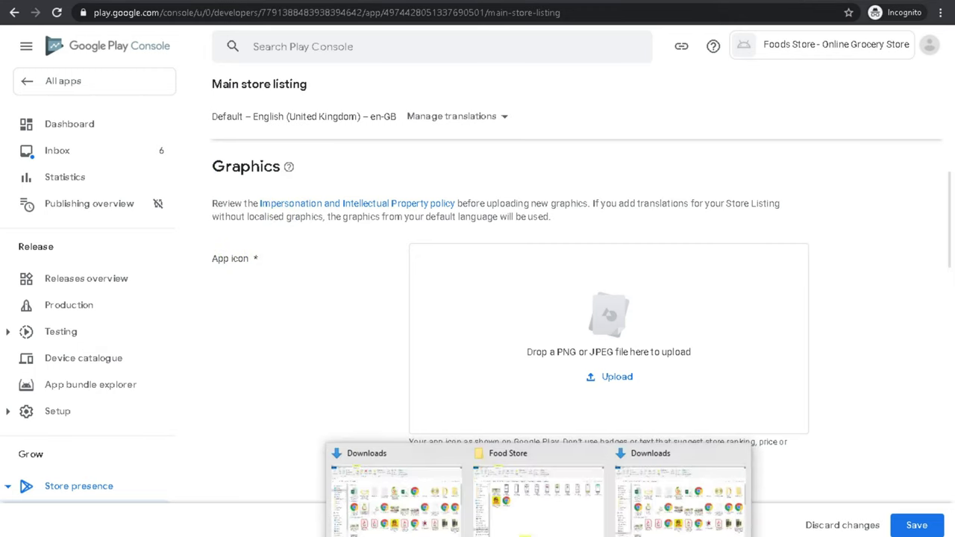
{"action": "left_click", "coordinate": [520, 524]}
{"action": "left_click", "coordinate": [156, 236]}
{"action": "left_click_drag", "start_coordinate": [154, 238], "coordinate": [485, 384]}
Check the feature graphic's required size and upload Food Store Future Image.jpg from the Food Store folder as the feature graphic.
{"action": "scroll", "coordinate": [321, 359], "scroll_direction": "down", "scroll_amount": 2}
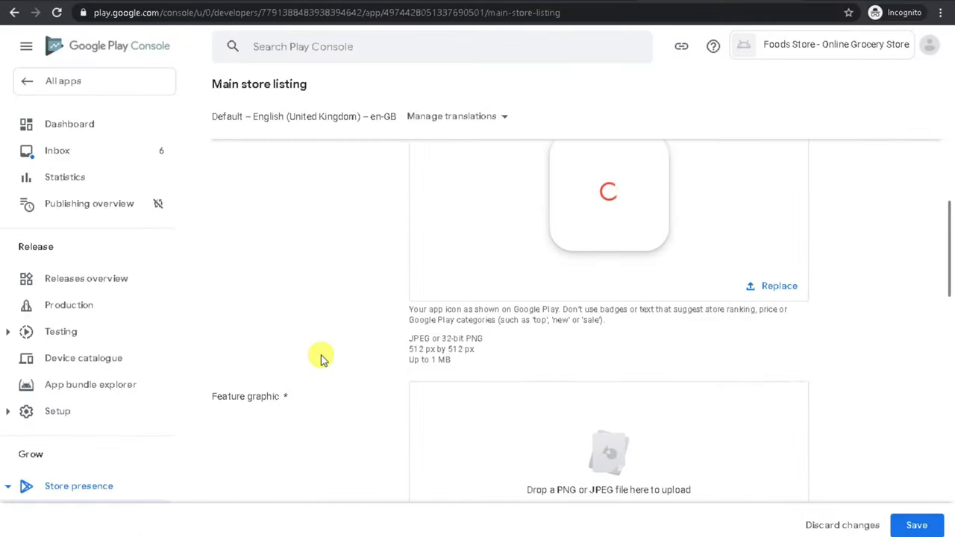
{"action": "scroll", "coordinate": [321, 359], "scroll_direction": "down", "scroll_amount": 1}
{"action": "left_click_drag", "start_coordinate": [267, 333], "coordinate": [288, 332]}
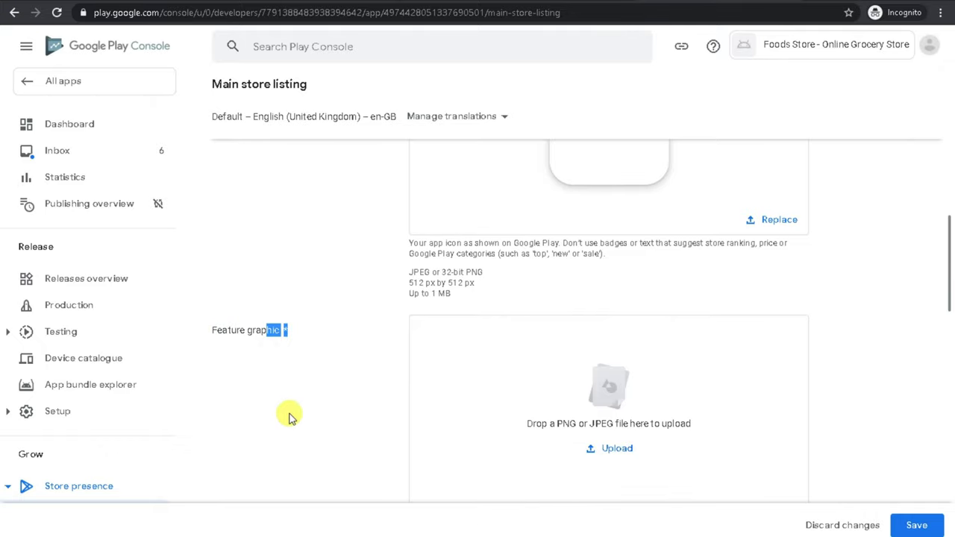
{"action": "scroll", "coordinate": [489, 453], "scroll_direction": "down", "scroll_amount": 2}
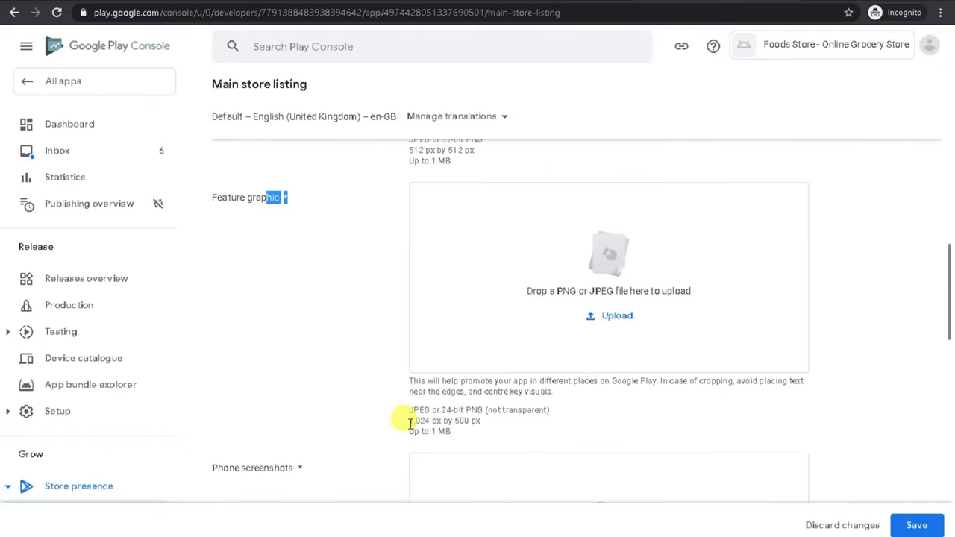
{"action": "left_click_drag", "start_coordinate": [410, 423], "coordinate": [479, 421]}
{"action": "scroll", "coordinate": [482, 426], "scroll_direction": "up", "scroll_amount": 1}
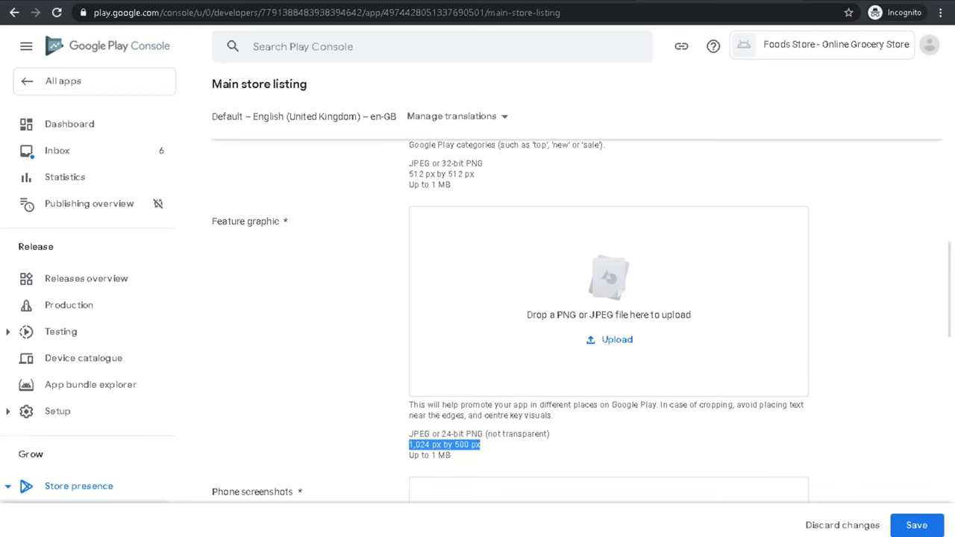
{"action": "left_click", "coordinate": [526, 514]}
{"action": "left_click", "coordinate": [168, 168]}
{"action": "left_click_drag", "start_coordinate": [168, 168], "coordinate": [602, 325]}
Upload eight of the numbered Food Store JPG app images from the Food Store folder as phone screenshots.
{"action": "scroll", "coordinate": [345, 321], "scroll_direction": "down", "scroll_amount": 2}
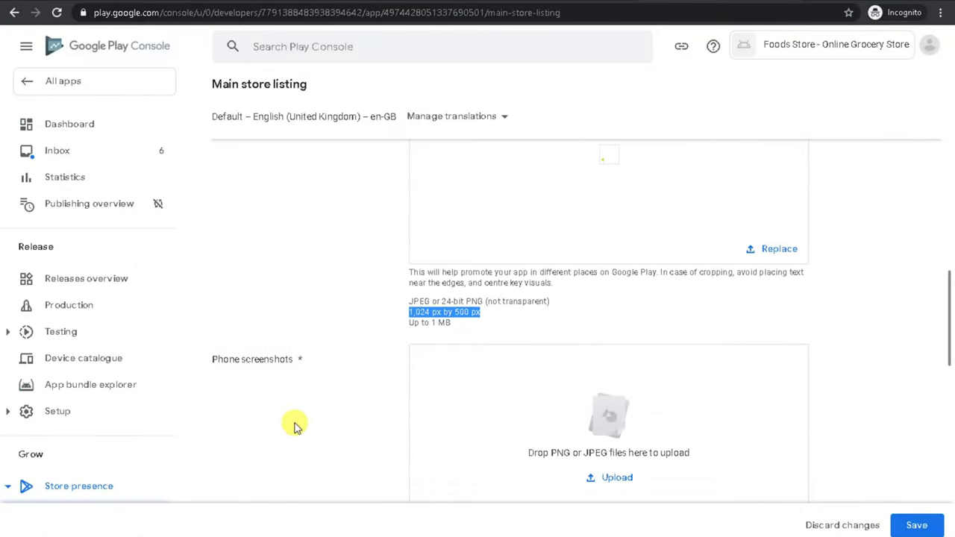
{"action": "scroll", "coordinate": [298, 418], "scroll_direction": "down", "scroll_amount": 2}
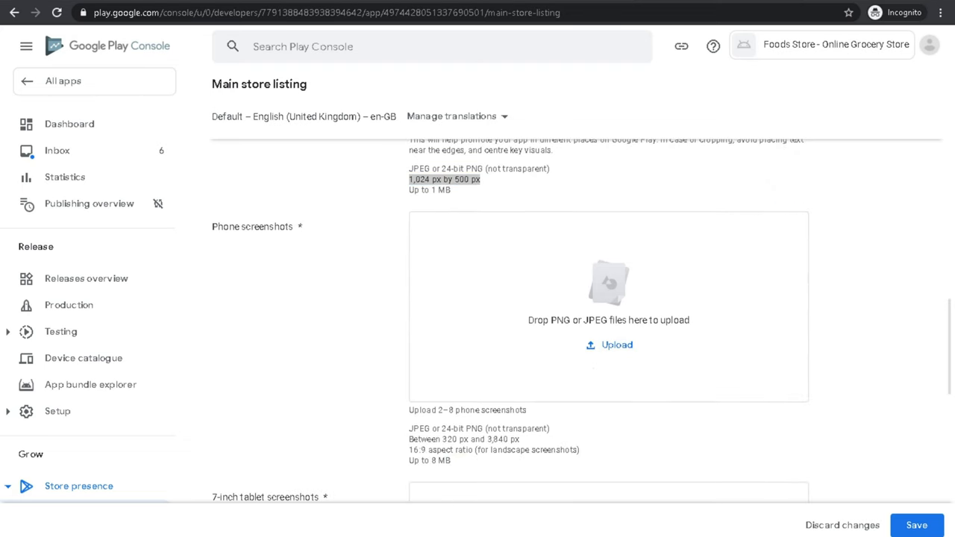
{"action": "left_click", "coordinate": [525, 517]}
{"action": "left_click_drag", "start_coordinate": [910, 156], "coordinate": [560, 323]}
{"action": "left_click", "coordinate": [877, 278]}
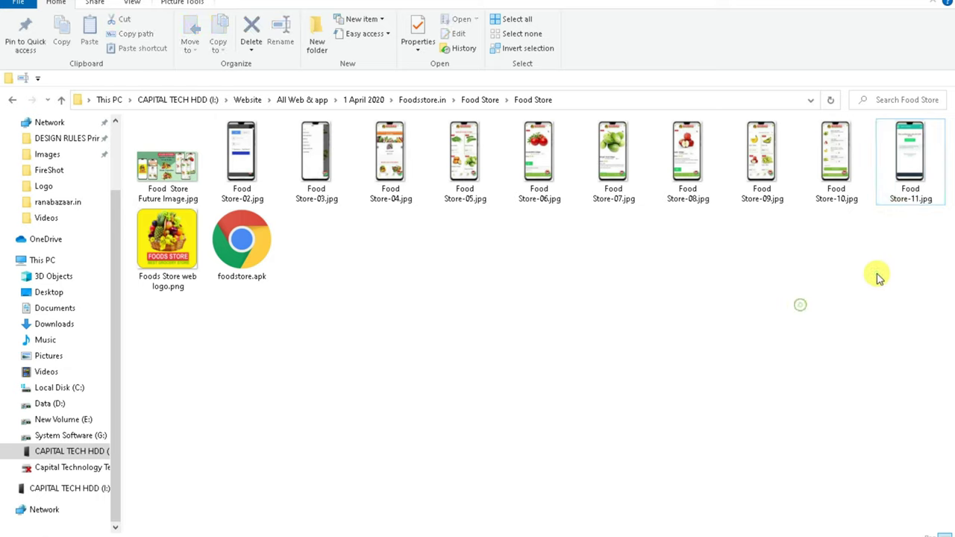
{"action": "left_click_drag", "start_coordinate": [915, 274], "coordinate": [307, 105]}
{"action": "left_click", "coordinate": [237, 160], "text": "ctrl"}
{"action": "left_click_drag", "start_coordinate": [239, 164], "coordinate": [603, 367]}
{"action": "scroll", "coordinate": [771, 377], "scroll_direction": "down", "scroll_amount": 1}
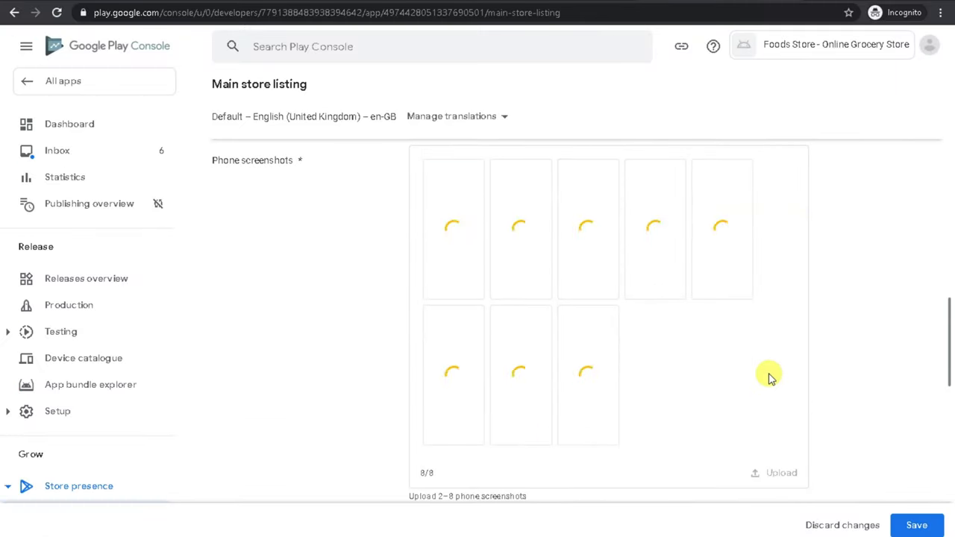
{"action": "scroll", "coordinate": [771, 376], "scroll_direction": "down", "scroll_amount": 1}
Upload Food Store-04.jpg, Food Store-05.jpg, Food Store-06.jpg and Food Store-08.jpg as the 7-inch tablet screenshots.
{"action": "mouse_move", "coordinate": [605, 357]}
{"action": "scroll", "coordinate": [635, 390], "scroll_direction": "down", "scroll_amount": 3}
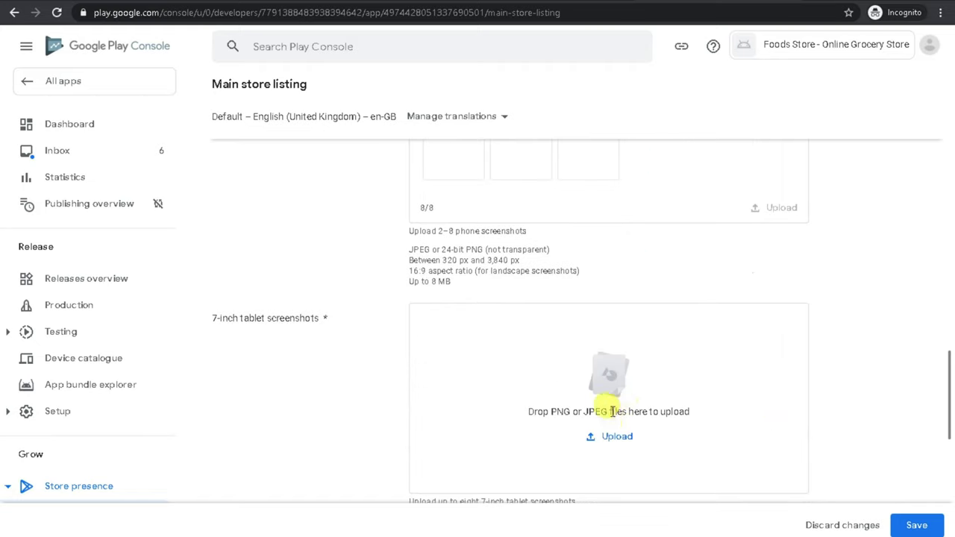
{"action": "scroll", "coordinate": [302, 357], "scroll_direction": "down", "scroll_amount": 1}
{"action": "double_click", "coordinate": [324, 252]}
{"action": "triple_click", "coordinate": [274, 254]}
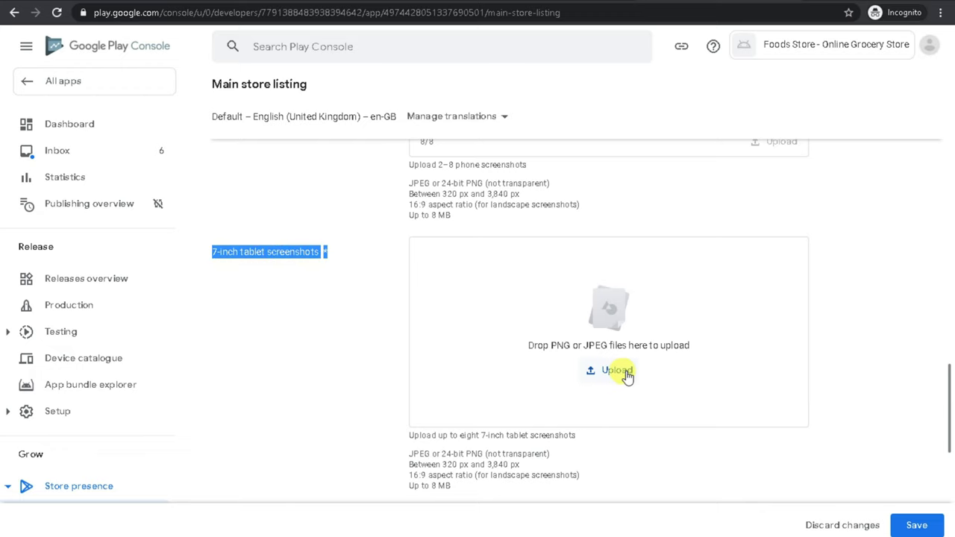
{"action": "left_click", "coordinate": [538, 534]}
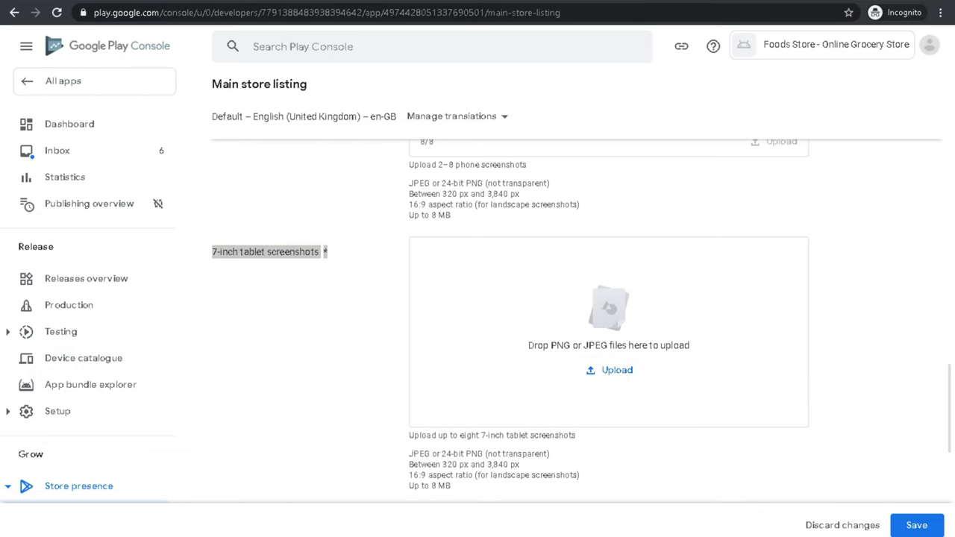
{"action": "left_click", "coordinate": [565, 522]}
{"action": "left_click", "coordinate": [586, 397]}
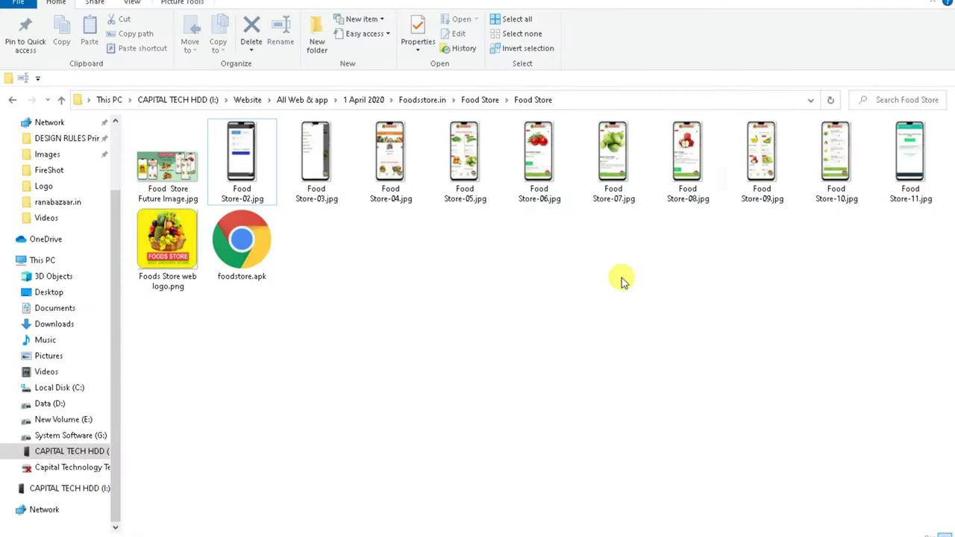
{"action": "left_click_drag", "start_coordinate": [563, 254], "coordinate": [405, 153]}
{"action": "left_click", "coordinate": [680, 172], "text": "ctrl"}
{"action": "left_click_drag", "start_coordinate": [678, 186], "coordinate": [480, 391]}
Upload Food Store-04.jpg, Food Store-05.jpg, Food Store-06.jpg, Food Store-08.jpg and Food Store-09.jpg as the 10-inch tablet screenshots.
{"action": "scroll", "coordinate": [471, 401], "scroll_direction": "down", "scroll_amount": 5}
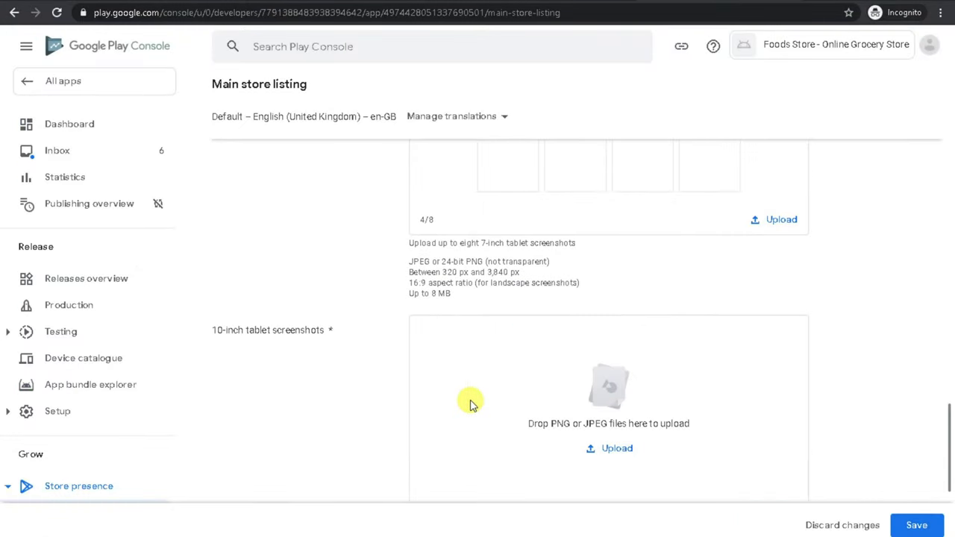
{"action": "mouse_move", "coordinate": [538, 536]}
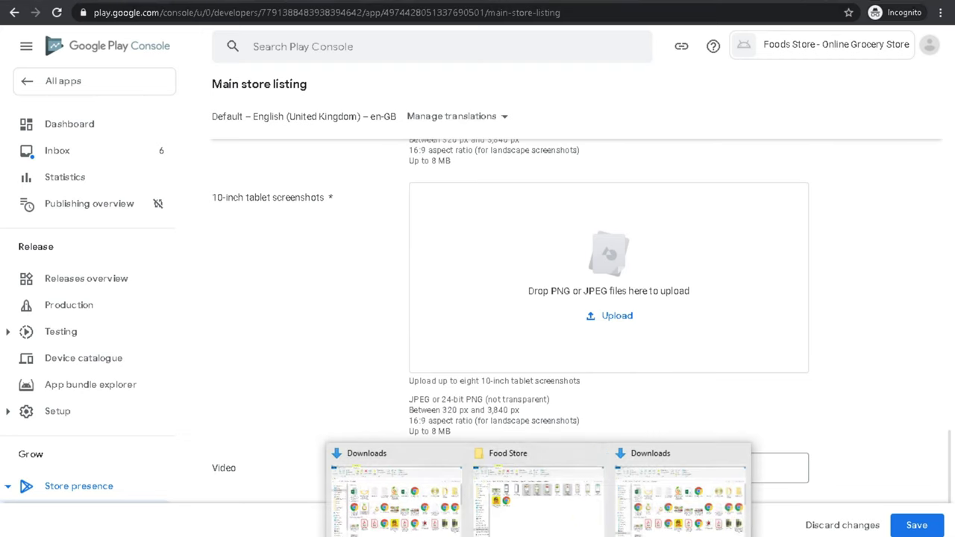
{"action": "left_click", "coordinate": [567, 527]}
{"action": "left_click", "coordinate": [761, 158], "text": "ctrl"}
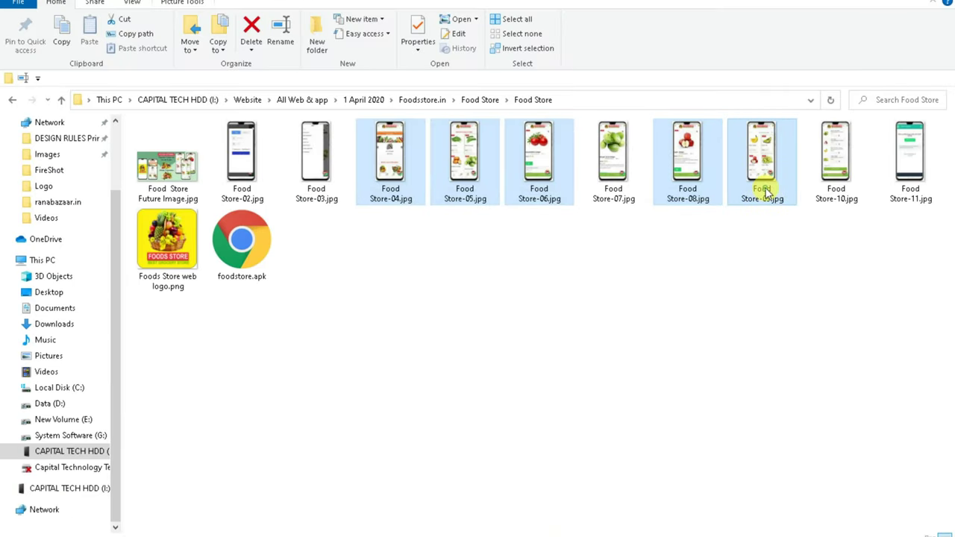
{"action": "left_click_drag", "start_coordinate": [784, 168], "coordinate": [572, 314]}
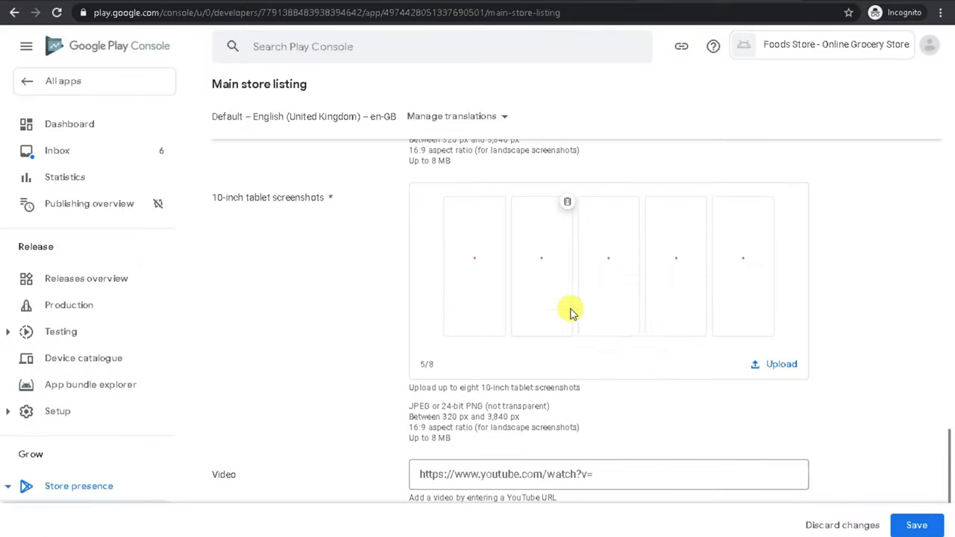
Examine the listing's optional YouTube video field and the banner on the Foods Store website's About Us page.
{"action": "scroll", "coordinate": [635, 346], "scroll_direction": "down", "scroll_amount": 2}
{"action": "left_click", "coordinate": [543, 346]}
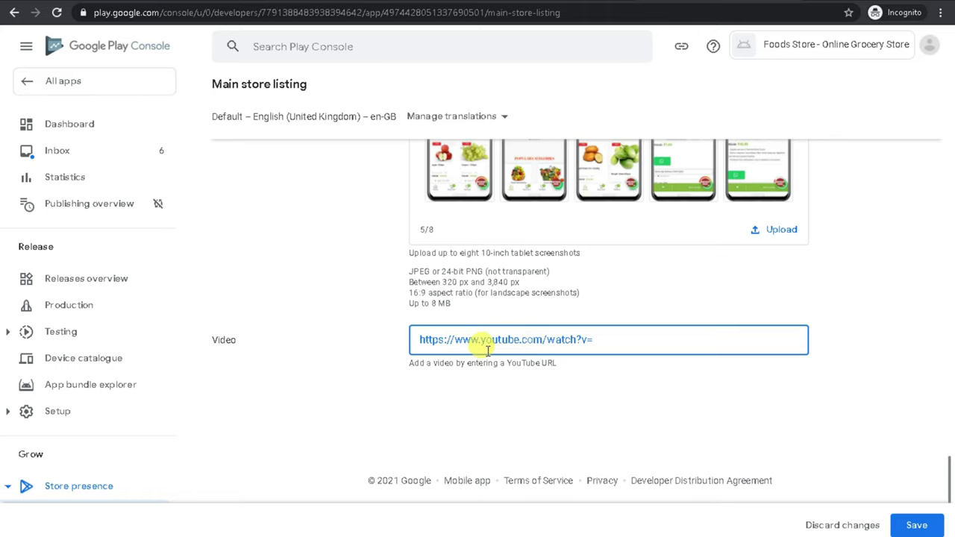
{"action": "key", "text": "ctrl+Tab"}
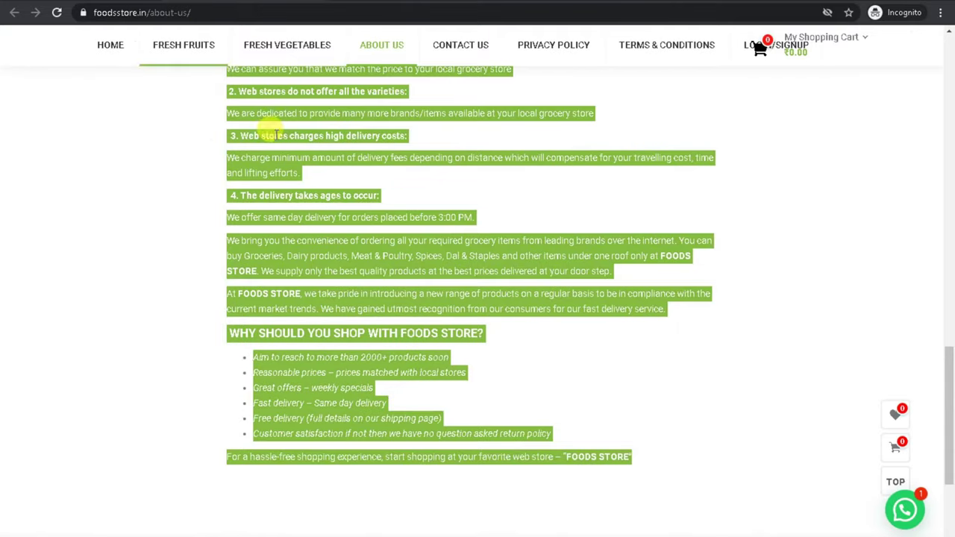
{"action": "scroll", "coordinate": [433, 249], "scroll_direction": "up", "scroll_amount": 15}
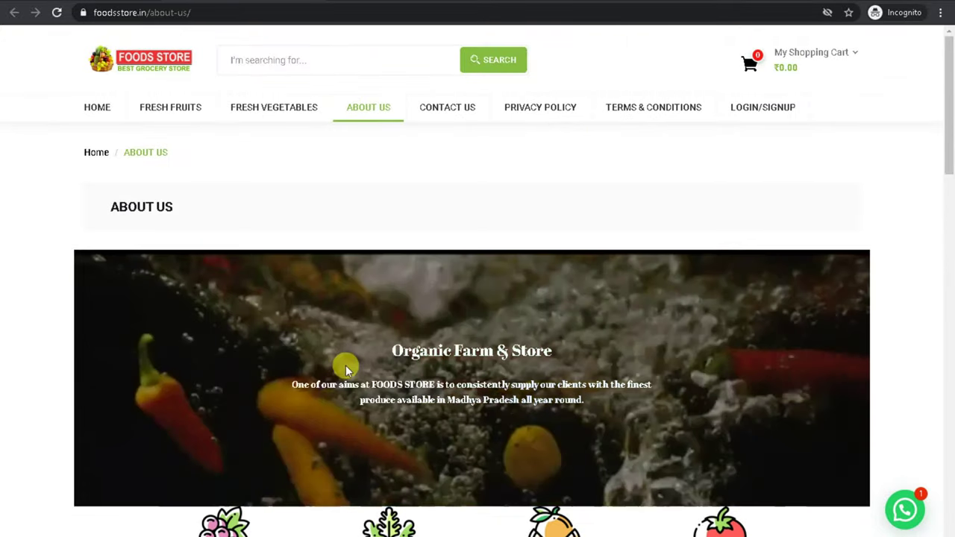
{"action": "right_click", "coordinate": [513, 304]}
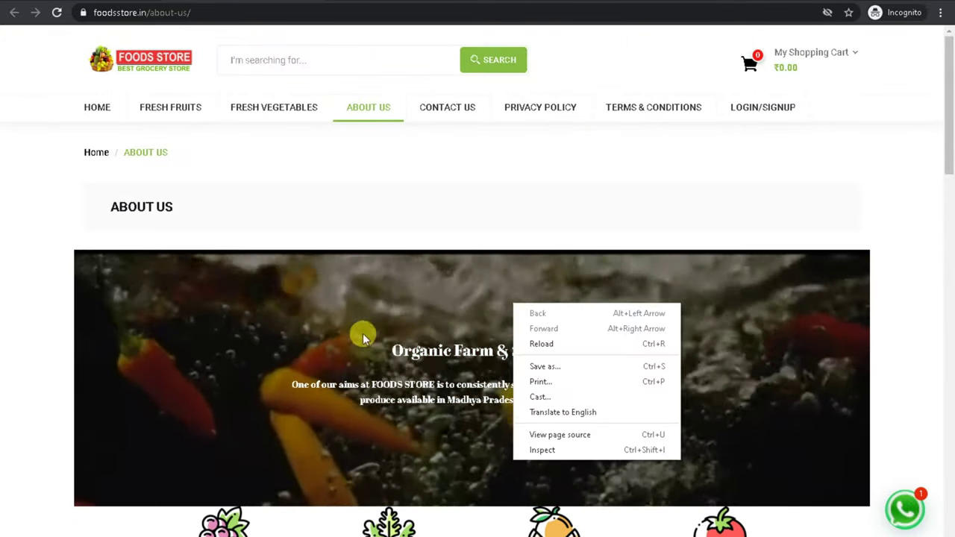
{"action": "left_click", "coordinate": [287, 347]}
{"action": "scroll", "coordinate": [352, 320], "scroll_direction": "down", "scroll_amount": 3}
{"action": "key", "text": "ctrl+Tab"}
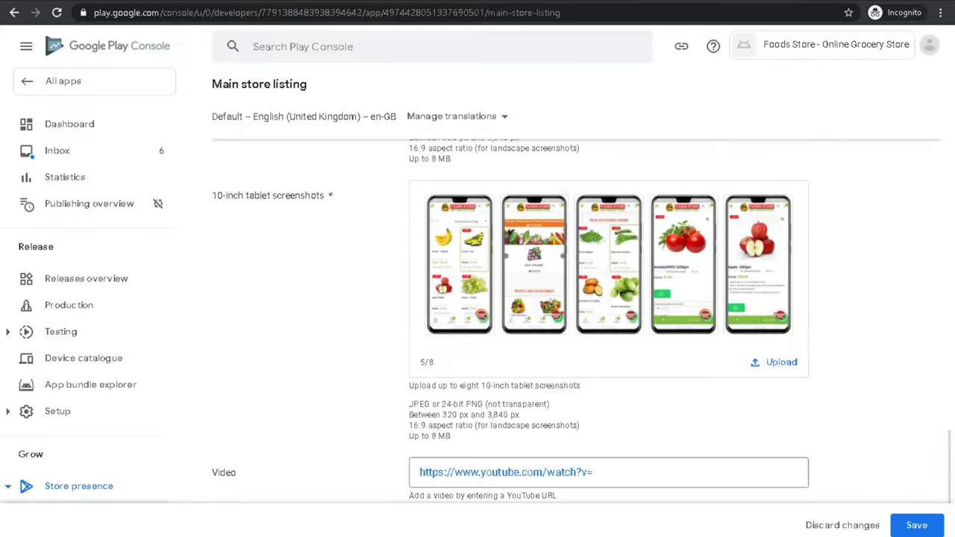
Reorder the phone screenshots so the fruit product listing with bananas, apples and grapes comes first.
{"action": "scroll", "coordinate": [277, 284], "scroll_direction": "up", "scroll_amount": 8}
{"action": "scroll", "coordinate": [425, 297], "scroll_direction": "up", "scroll_amount": 3}
{"action": "scroll", "coordinate": [426, 297], "scroll_direction": "down", "scroll_amount": 3}
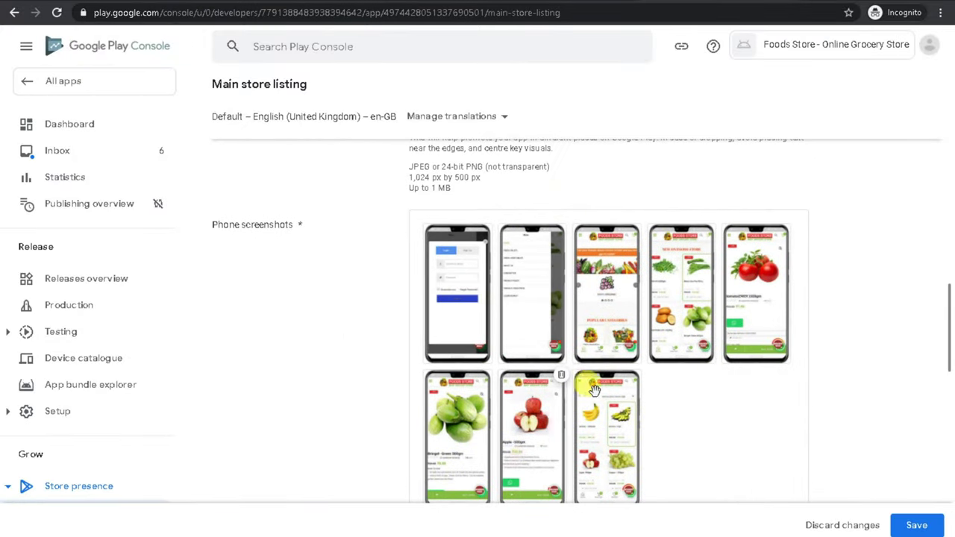
{"action": "scroll", "coordinate": [647, 356], "scroll_direction": "down", "scroll_amount": 4}
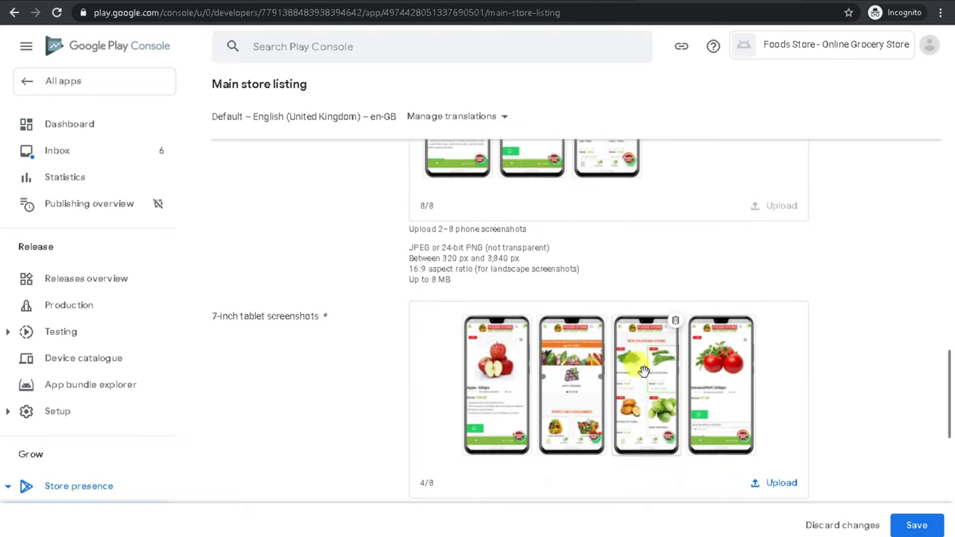
{"action": "scroll", "coordinate": [639, 425], "scroll_direction": "up", "scroll_amount": 4}
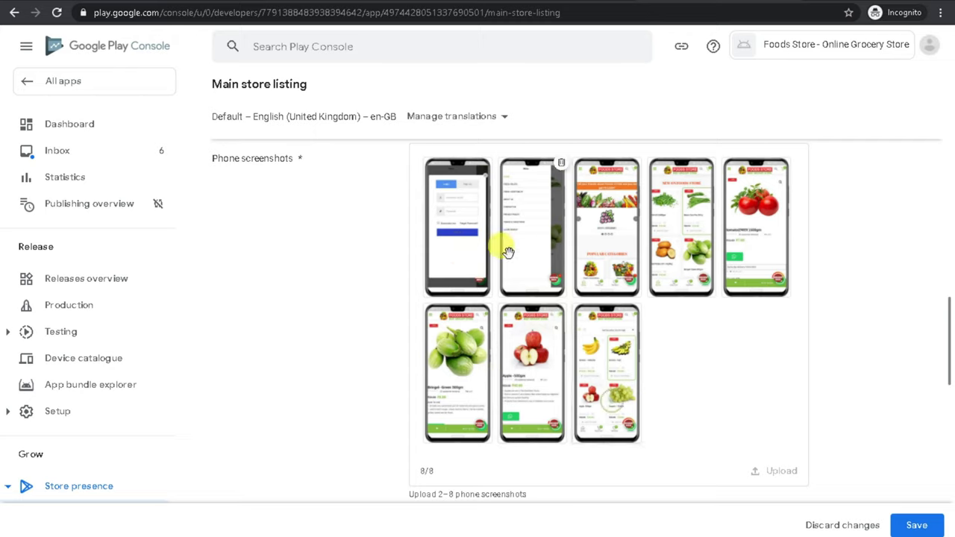
{"action": "left_click_drag", "start_coordinate": [591, 341], "coordinate": [456, 239]}
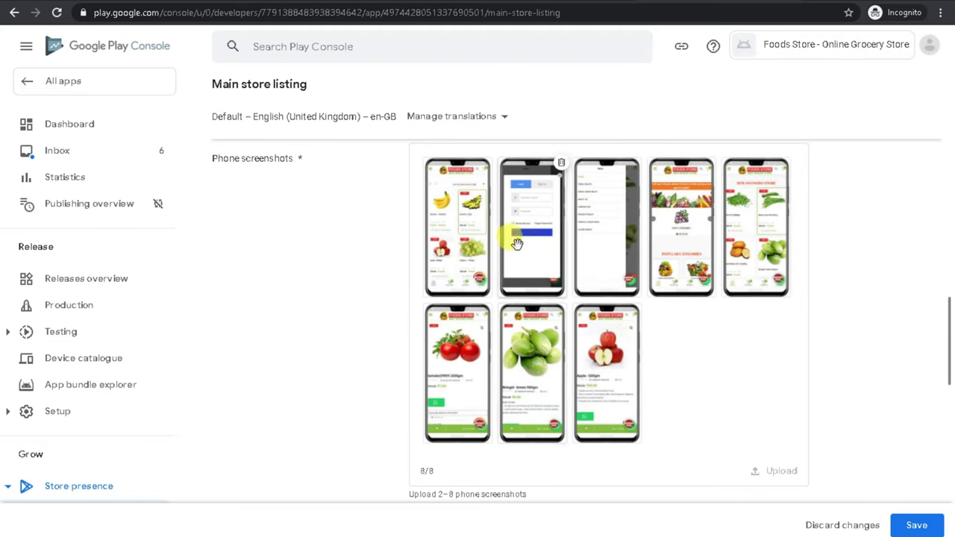
{"action": "mouse_move", "coordinate": [538, 536]}
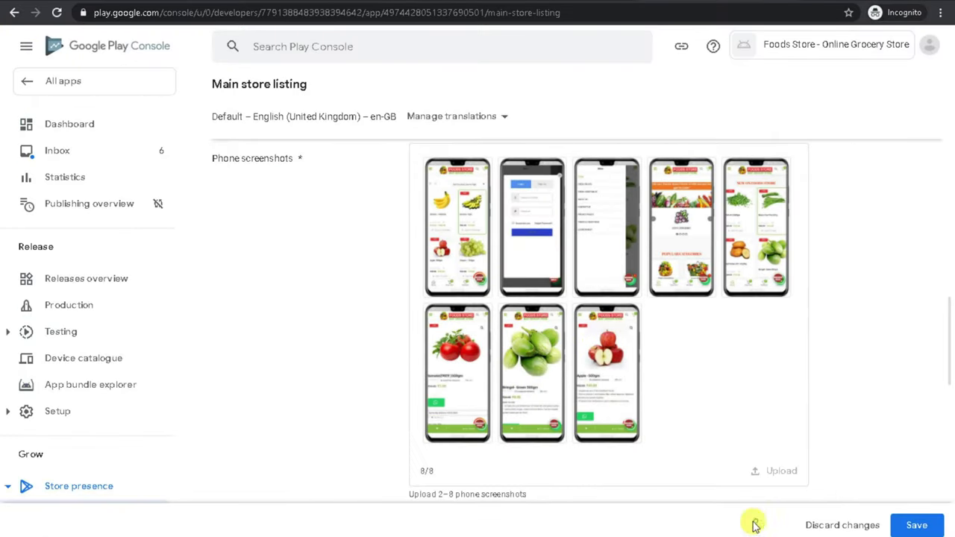
{"action": "mouse_move", "coordinate": [519, 358]}
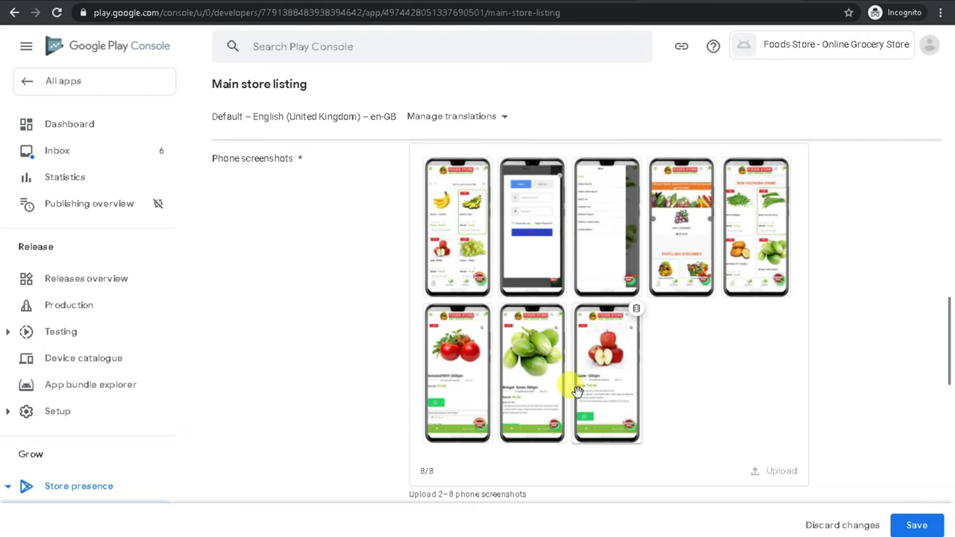
Try to save the main store listing, and remove the wrongly sized image from the app icon.
{"action": "scroll", "coordinate": [365, 297], "scroll_direction": "down", "scroll_amount": 10}
{"action": "scroll", "coordinate": [375, 331], "scroll_direction": "down", "scroll_amount": 2}
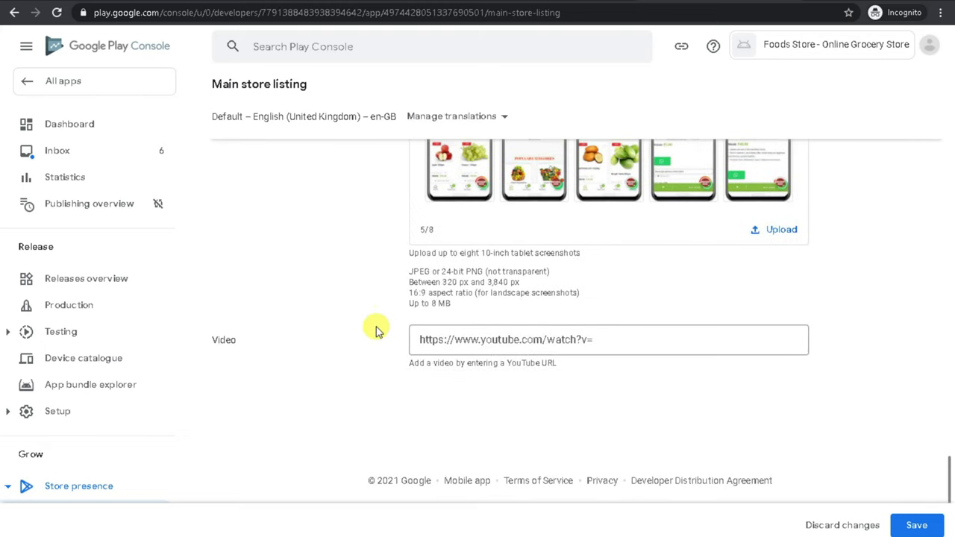
{"action": "left_click", "coordinate": [917, 525]}
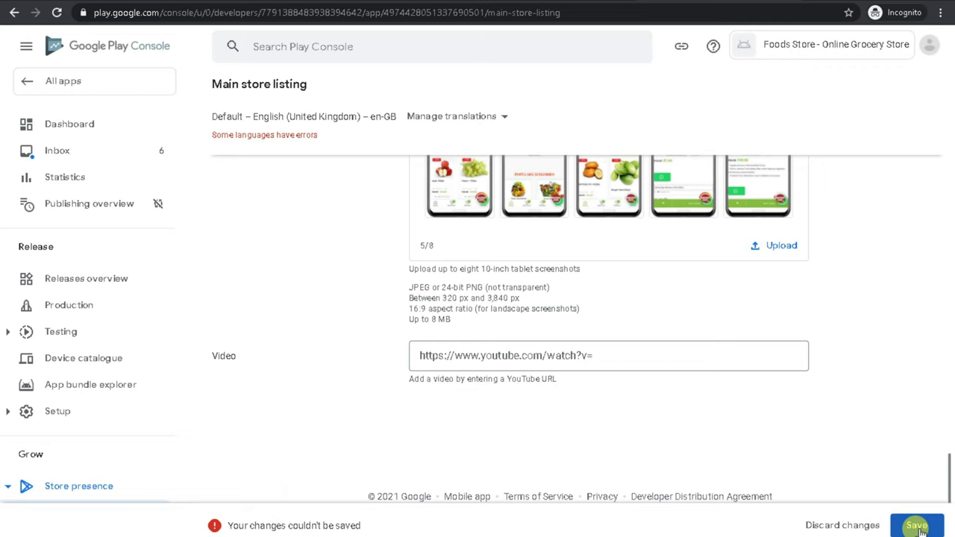
{"action": "scroll", "coordinate": [636, 378], "scroll_direction": "up", "scroll_amount": 15}
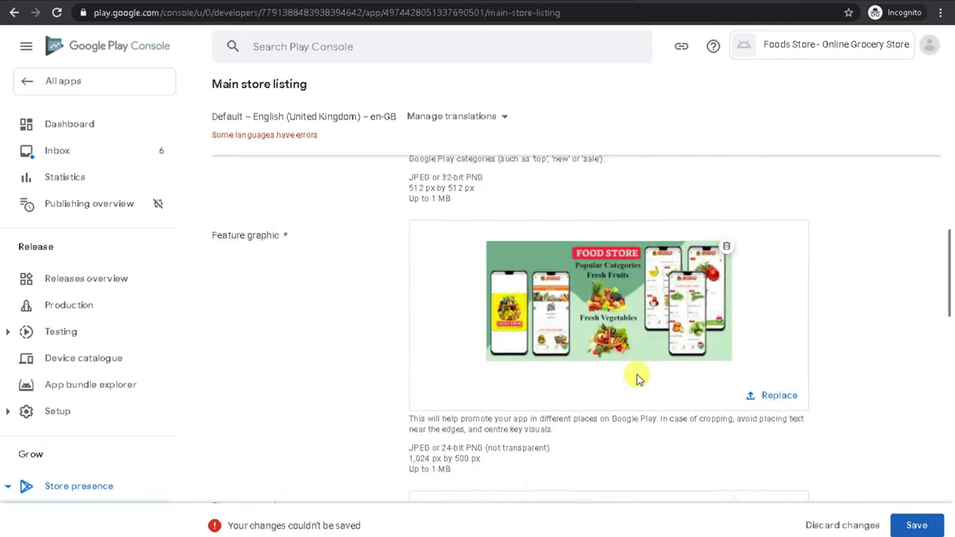
{"action": "scroll", "coordinate": [637, 379], "scroll_direction": "up", "scroll_amount": 4}
{"action": "scroll", "coordinate": [636, 378], "scroll_direction": "up", "scroll_amount": 1}
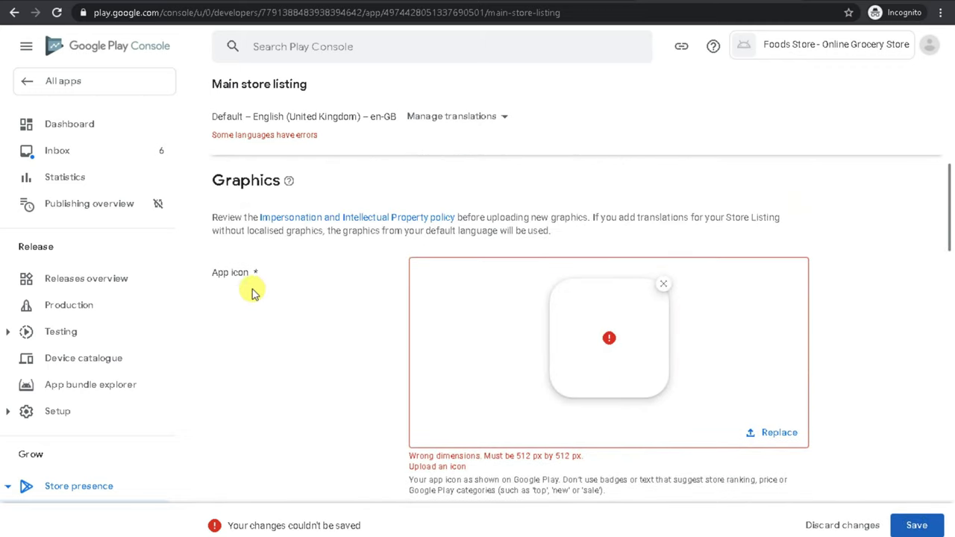
{"action": "double_click", "coordinate": [665, 288]}
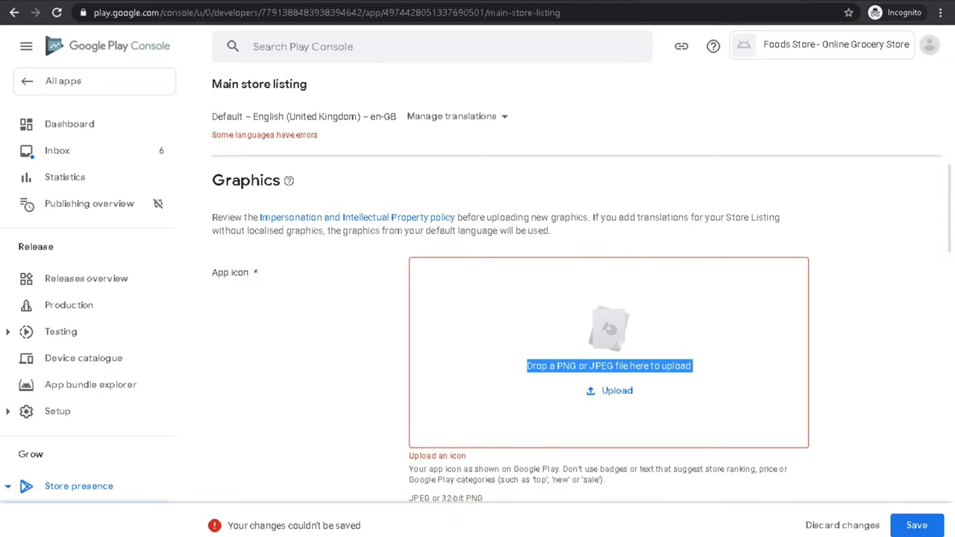
{"action": "scroll", "coordinate": [567, 418], "scroll_direction": "down", "scroll_amount": 2}
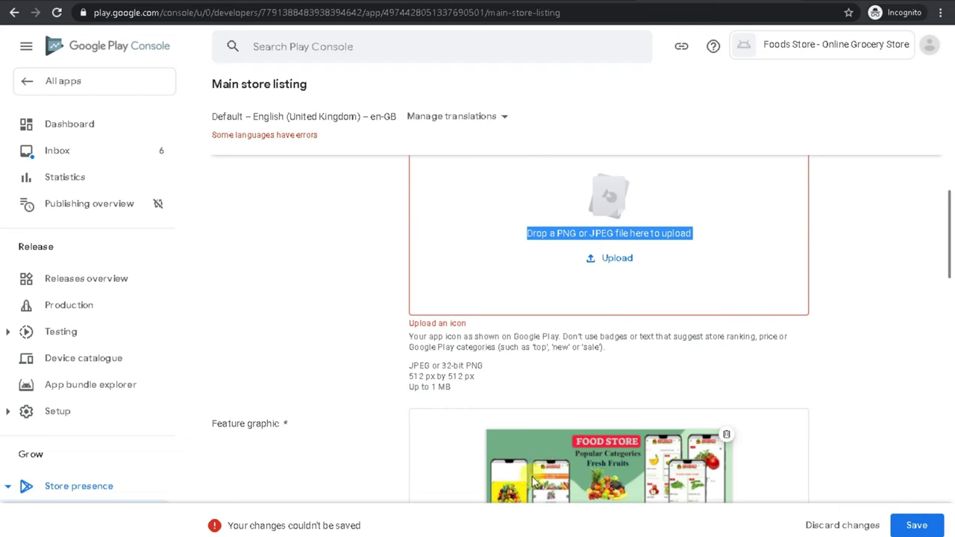
Check the dimensions of Foods Store web logo.png in the Food Store folder and open it in Photoshop.
{"action": "mouse_move", "coordinate": [440, 517]}
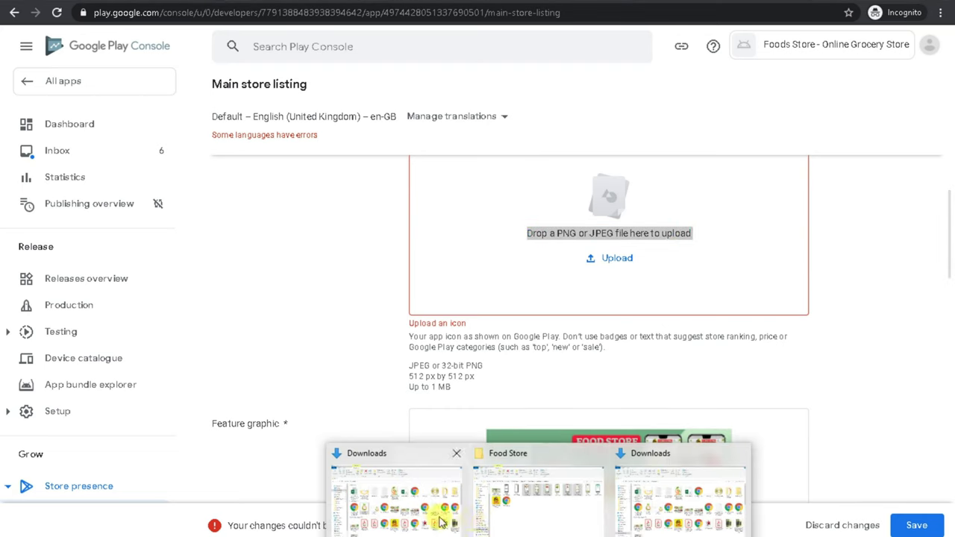
{"action": "left_click", "coordinate": [521, 516]}
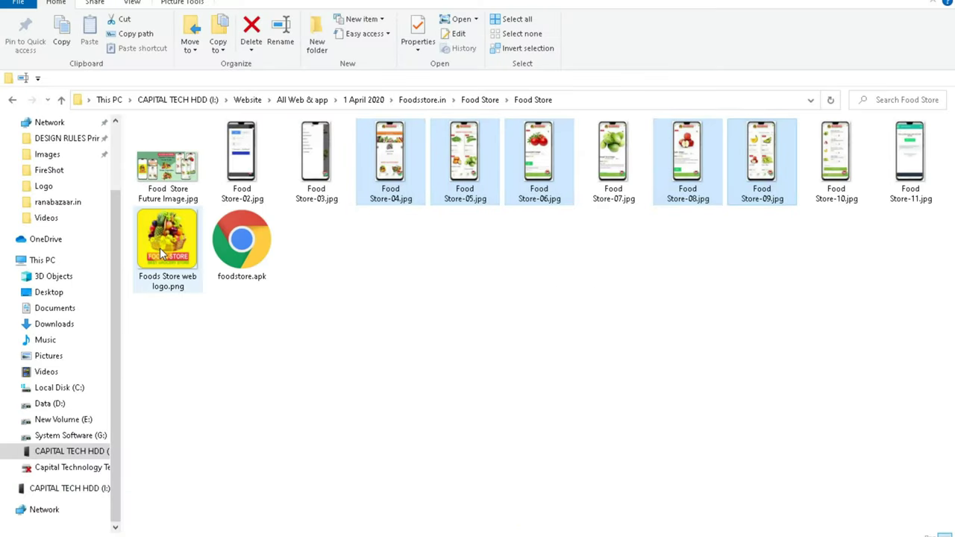
{"action": "mouse_move", "coordinate": [159, 249]}
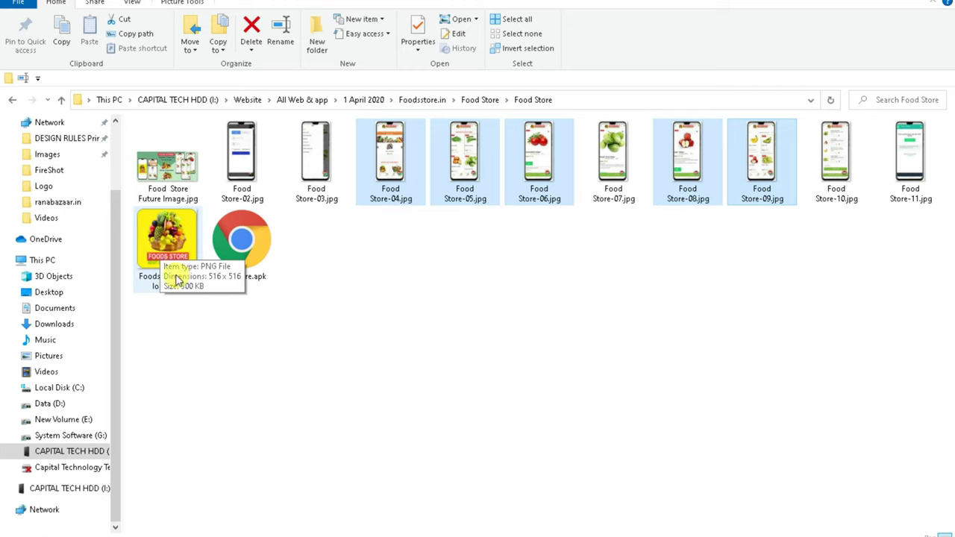
{"action": "left_click", "coordinate": [166, 256]}
{"action": "right_click", "coordinate": [166, 256]}
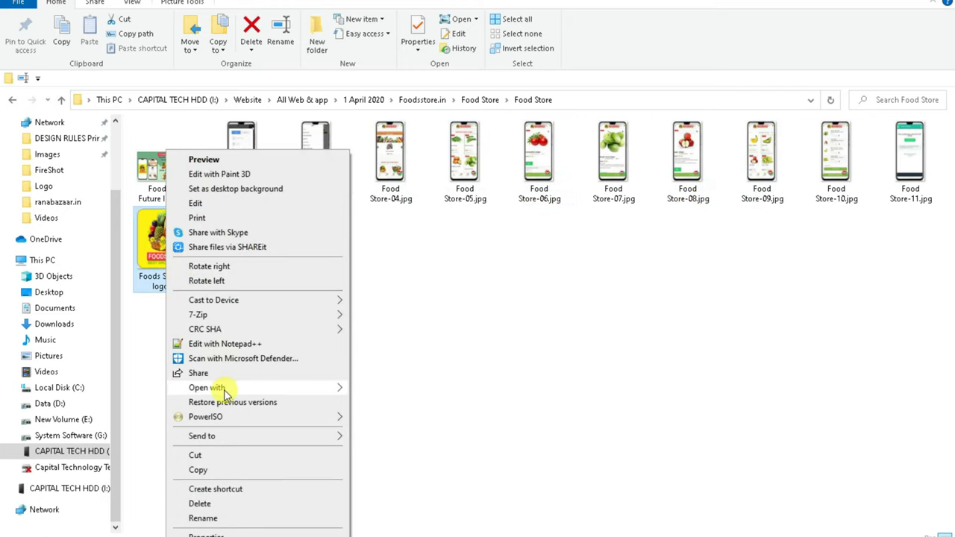
{"action": "mouse_move", "coordinate": [224, 390]}
{"action": "left_click", "coordinate": [406, 394]}
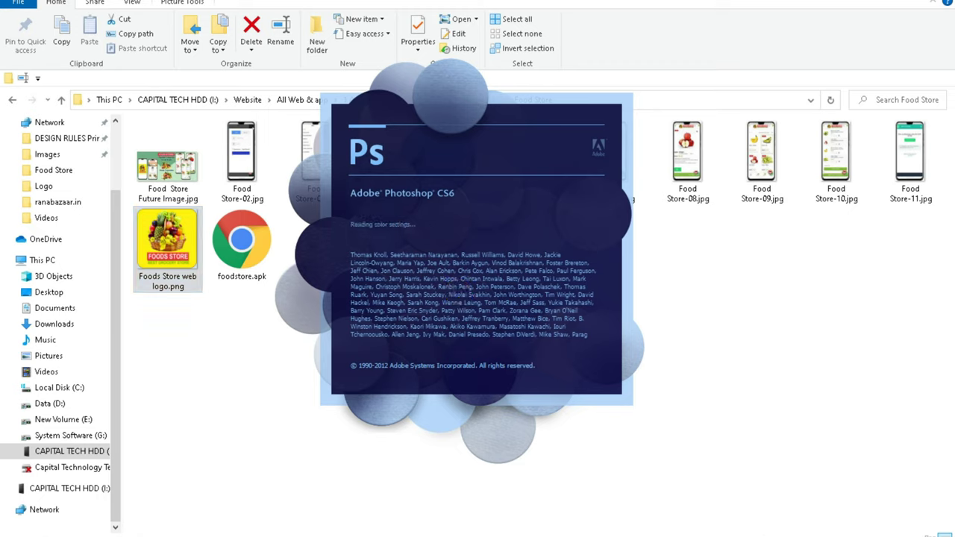
{"action": "mouse_move", "coordinate": [550, 534]}
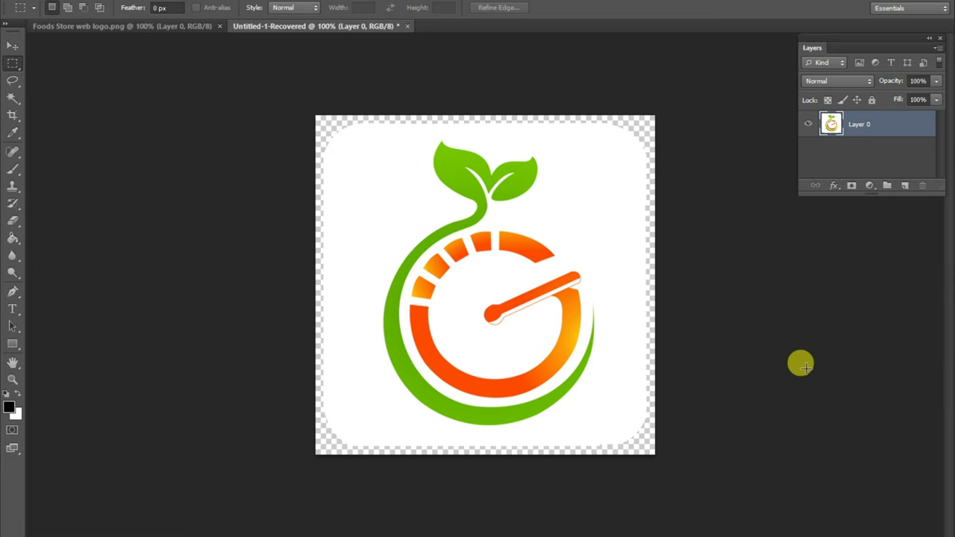
{"action": "left_click", "coordinate": [184, 26]}
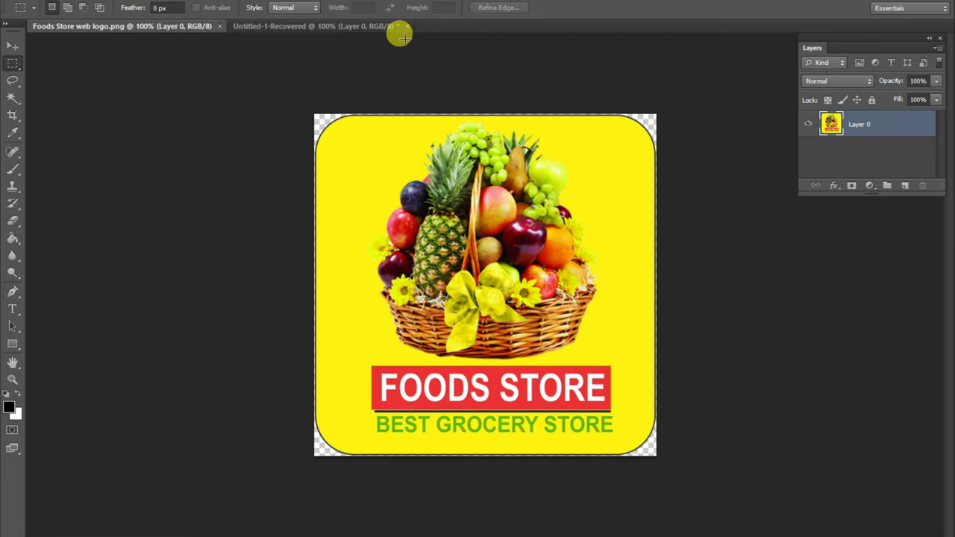
Resize Foods Store web logo.png to 512 by 512 pixels and save it.
{"action": "key", "text": "ctrl+alt+i"}
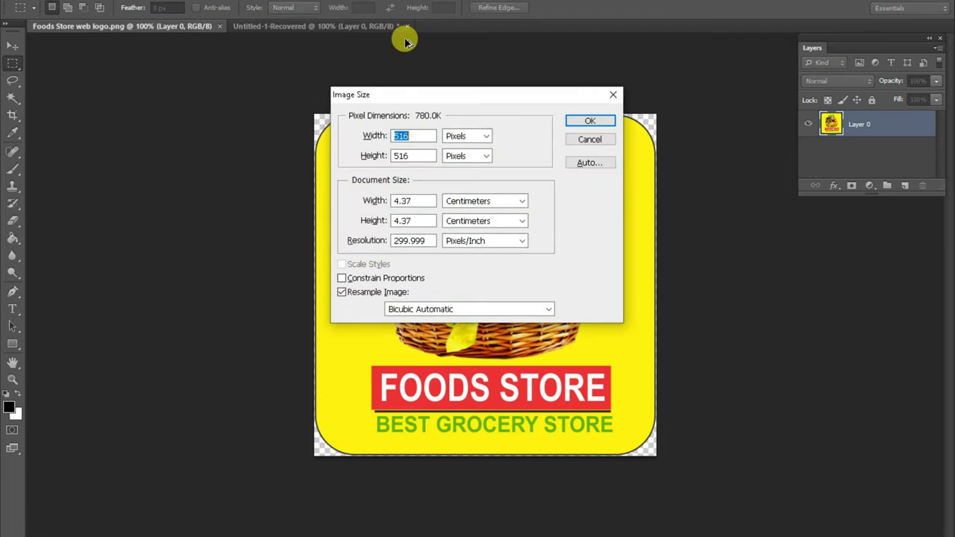
{"action": "type", "text": "512"}
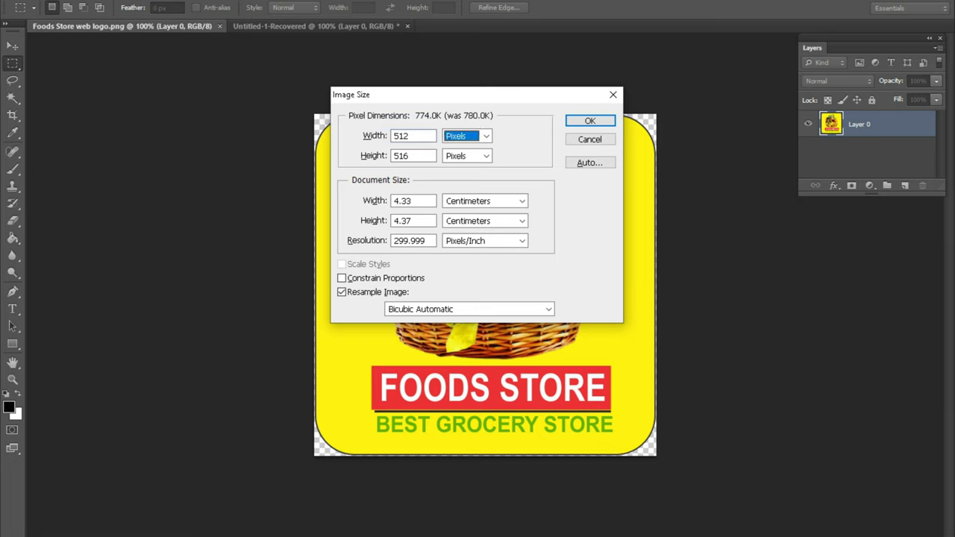
{"action": "key", "text": "Tab"}
{"action": "type", "text": "512"}
{"action": "key", "text": "Return"}
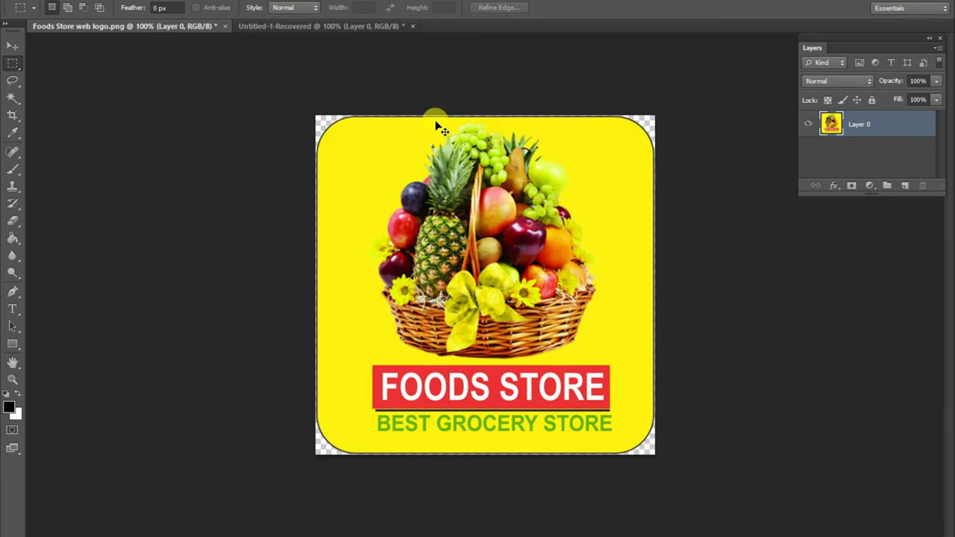
{"action": "key", "text": "ctrl+s"}
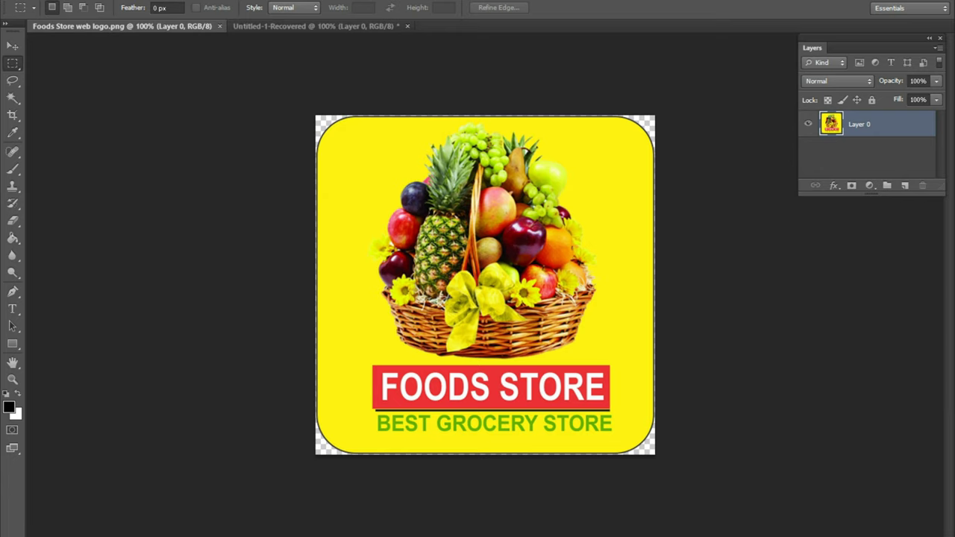
Upload the resized Foods Store web logo.png from the Food Store folder as the app icon in Play Console and save the main store listing.
{"action": "mouse_move", "coordinate": [526, 534]}
{"action": "left_click", "coordinate": [524, 513]}
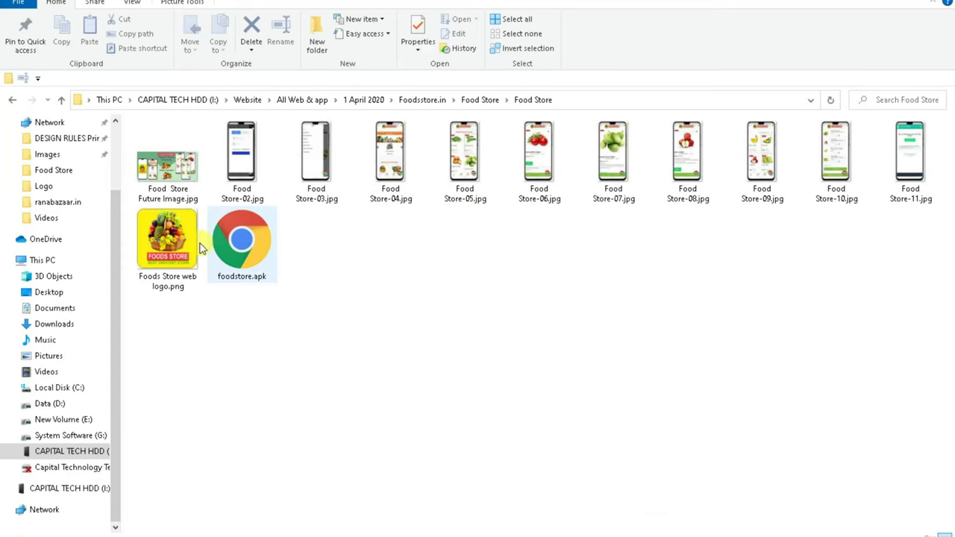
{"action": "left_click_drag", "start_coordinate": [171, 246], "coordinate": [687, 279]}
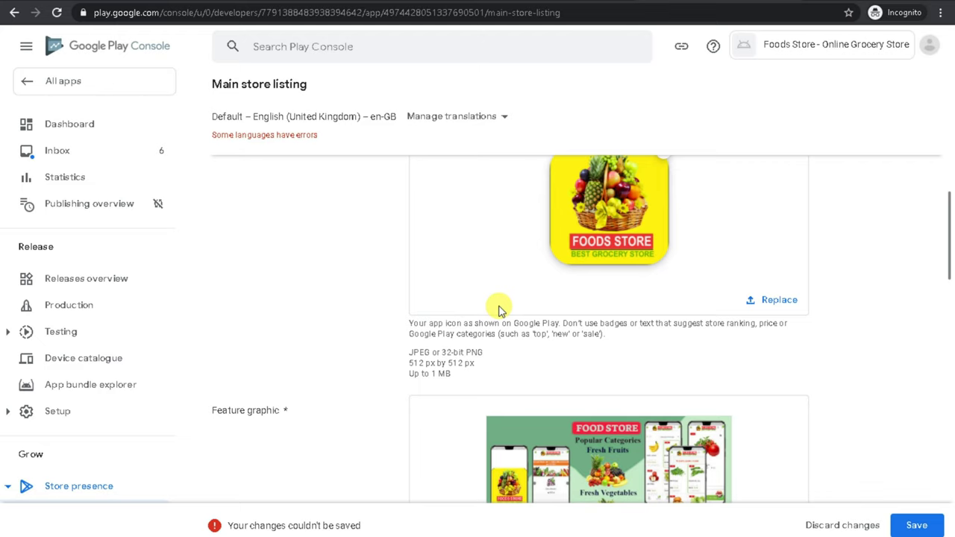
{"action": "left_click", "coordinate": [916, 525]}
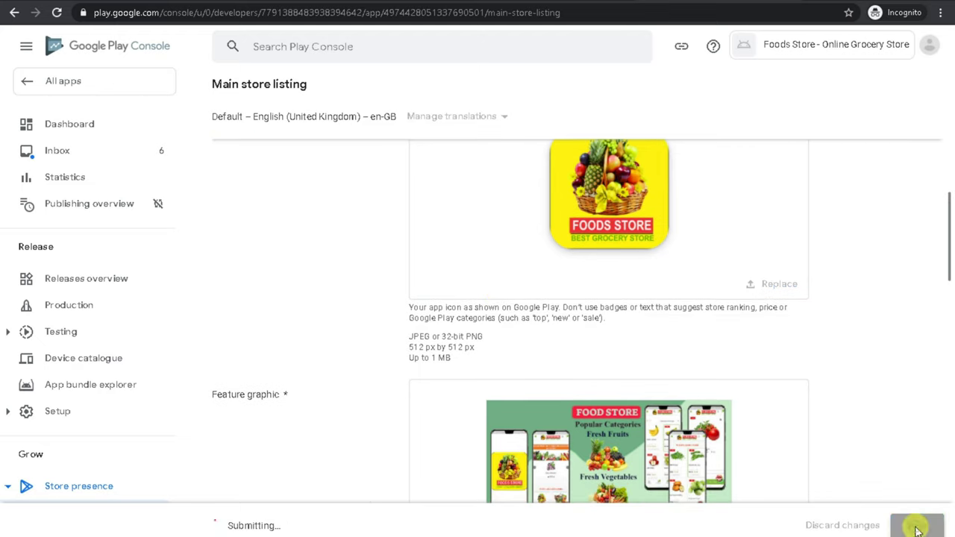
{"action": "scroll", "coordinate": [487, 391], "scroll_direction": "down", "scroll_amount": 4}
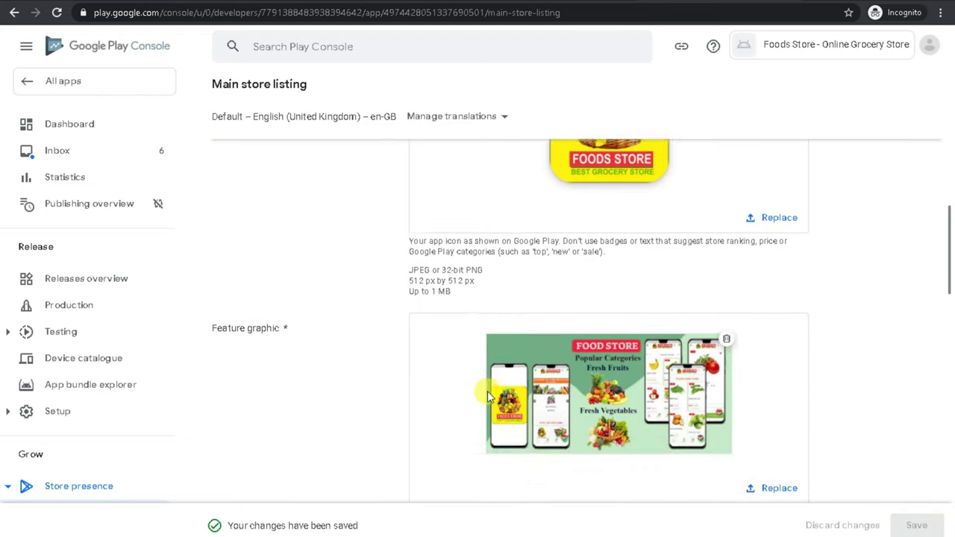
{"action": "scroll", "coordinate": [487, 390], "scroll_direction": "down", "scroll_amount": 4}
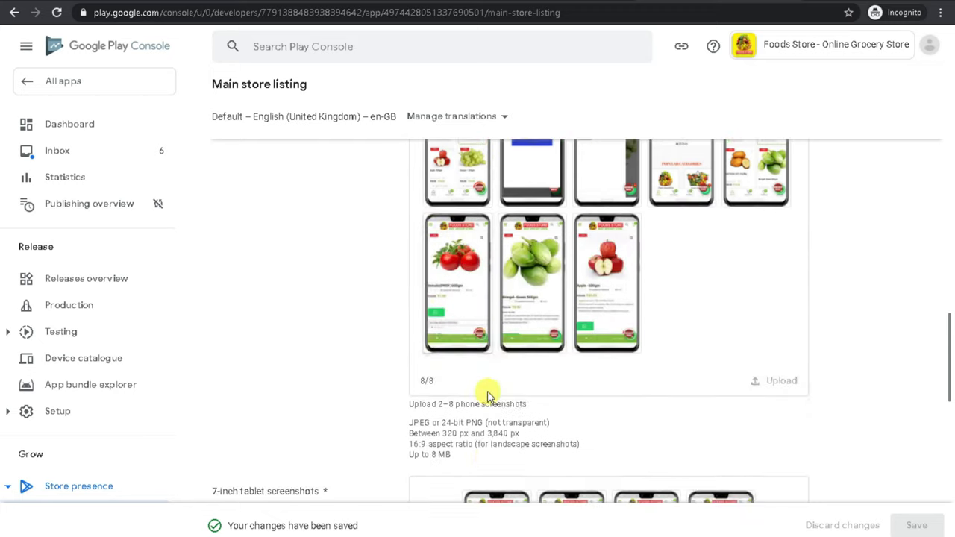
{"action": "scroll", "coordinate": [488, 392], "scroll_direction": "down", "scroll_amount": 3}
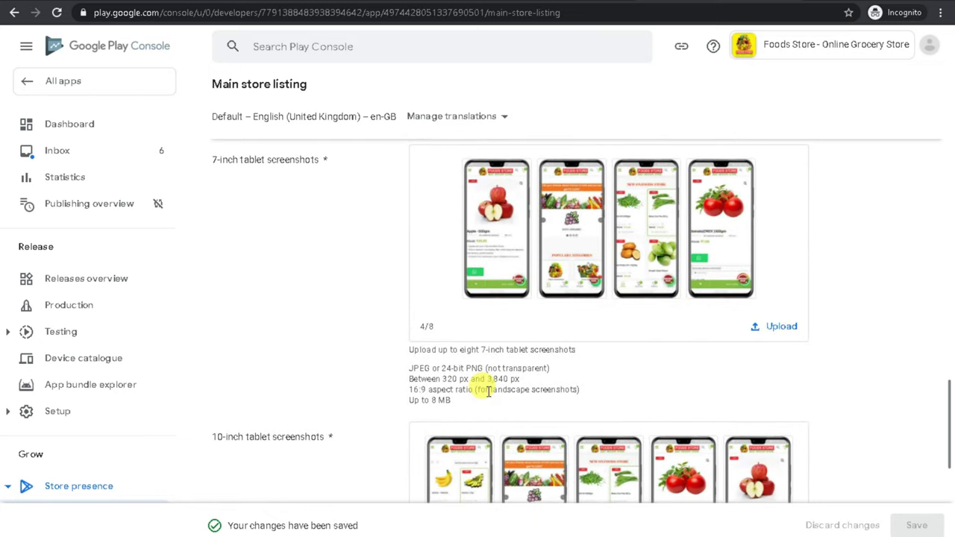
{"action": "scroll", "coordinate": [489, 391], "scroll_direction": "down", "scroll_amount": 4}
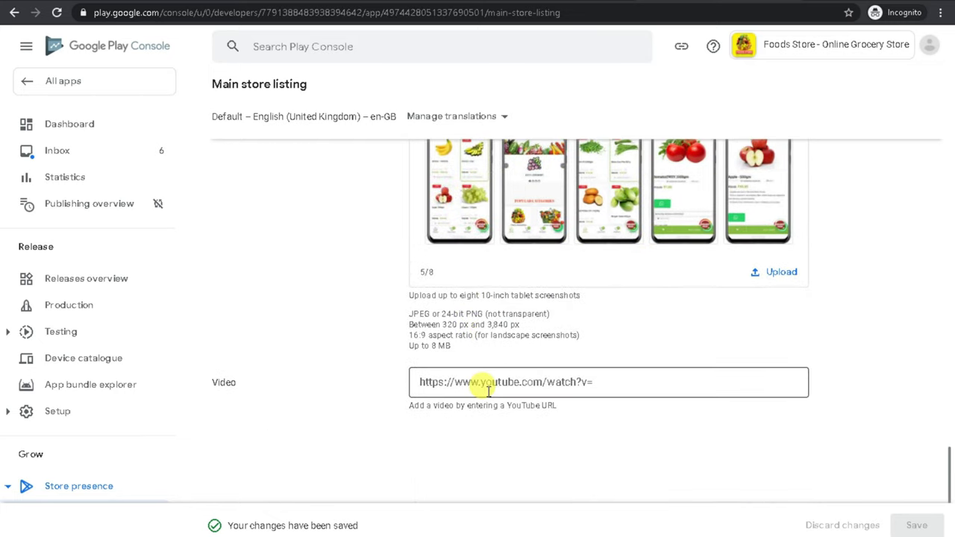
Return to the app's dashboard and examine the Release your app section, including the tasks for testing with Trusted Testers.
{"action": "scroll", "coordinate": [480, 391], "scroll_direction": "up", "scroll_amount": 7}
{"action": "scroll", "coordinate": [486, 389], "scroll_direction": "up", "scroll_amount": 3}
{"action": "left_click", "coordinate": [70, 125]}
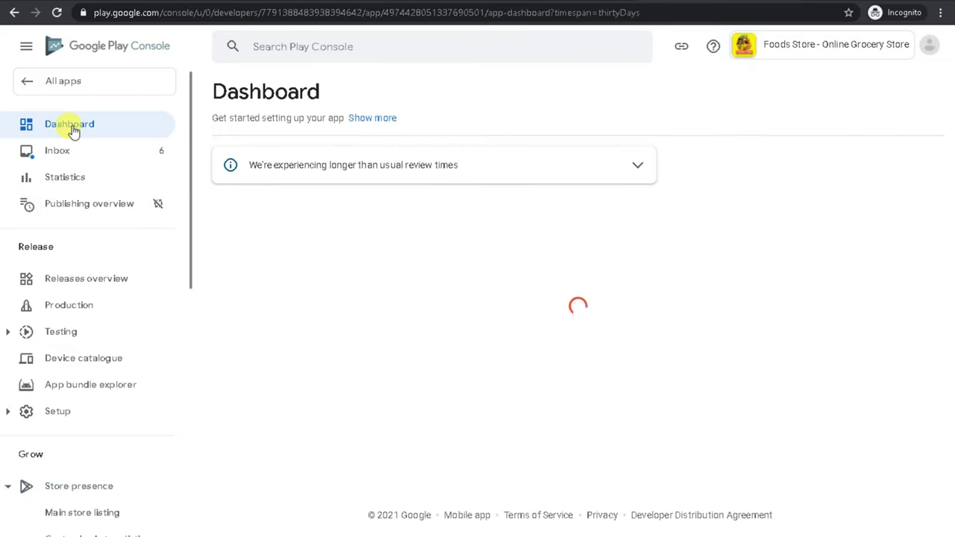
{"action": "scroll", "coordinate": [597, 250], "scroll_direction": "down", "scroll_amount": 5}
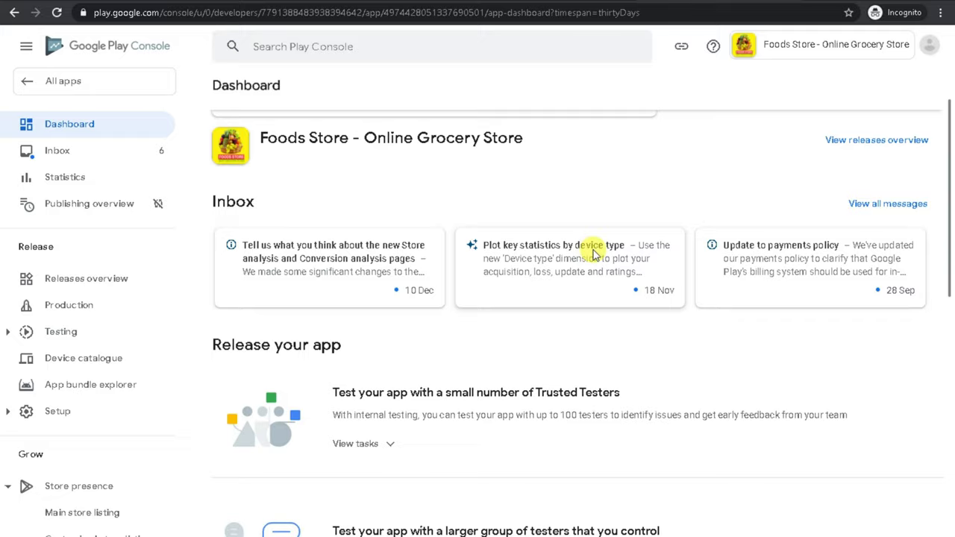
{"action": "left_click", "coordinate": [378, 179]}
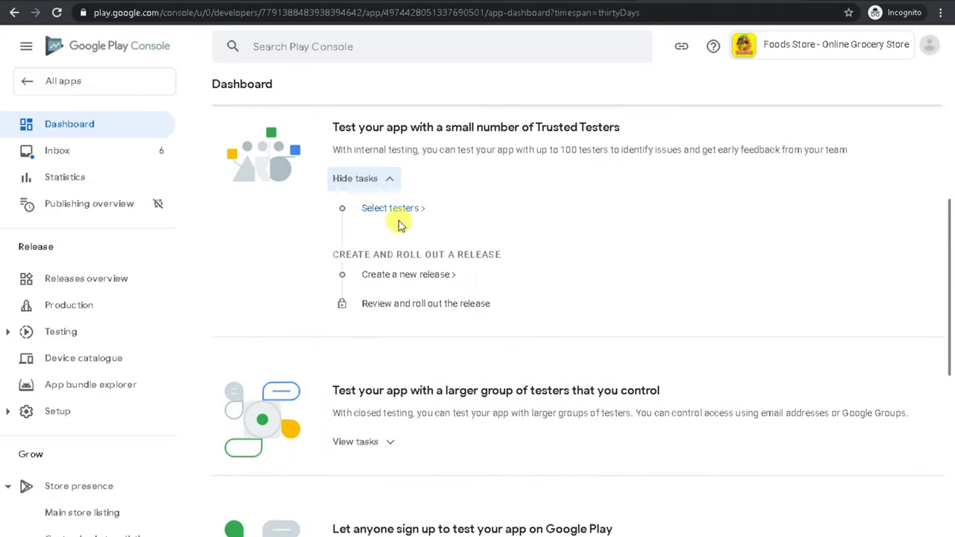
{"action": "left_click", "coordinate": [381, 179]}
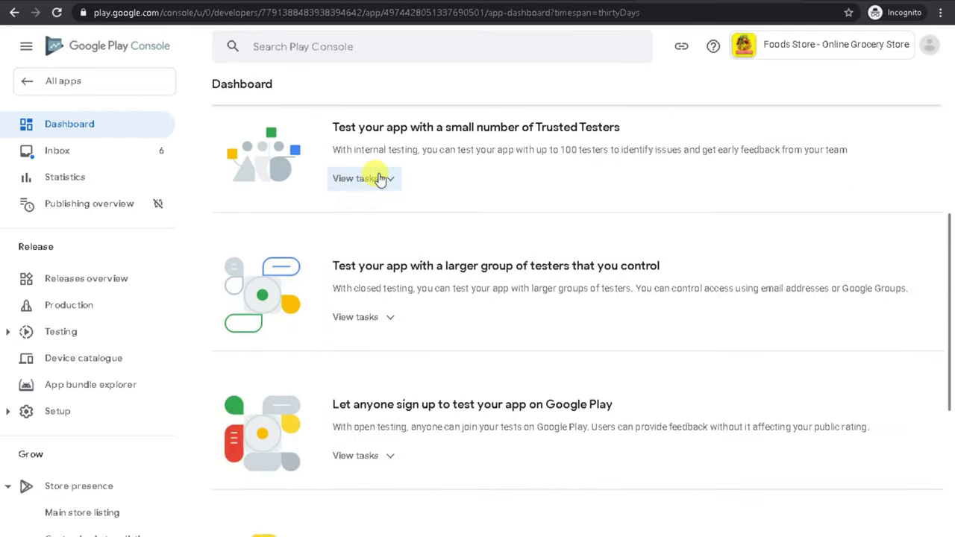
{"action": "scroll", "coordinate": [733, 376], "scroll_direction": "up", "scroll_amount": 2}
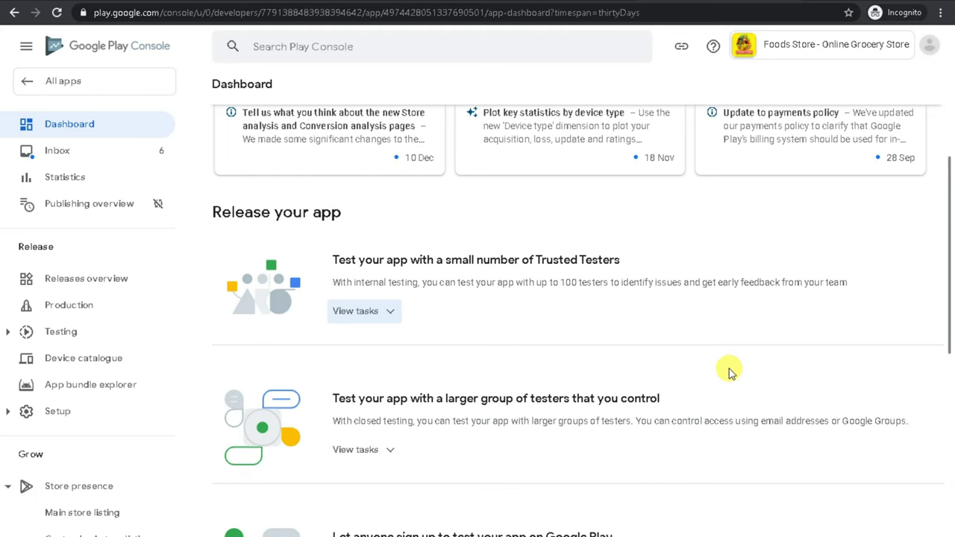
{"action": "scroll", "coordinate": [720, 356], "scroll_direction": "up", "scroll_amount": 1}
{"action": "scroll", "coordinate": [714, 351], "scroll_direction": "down", "scroll_amount": 6}
{"action": "scroll", "coordinate": [714, 352], "scroll_direction": "up", "scroll_amount": 4}
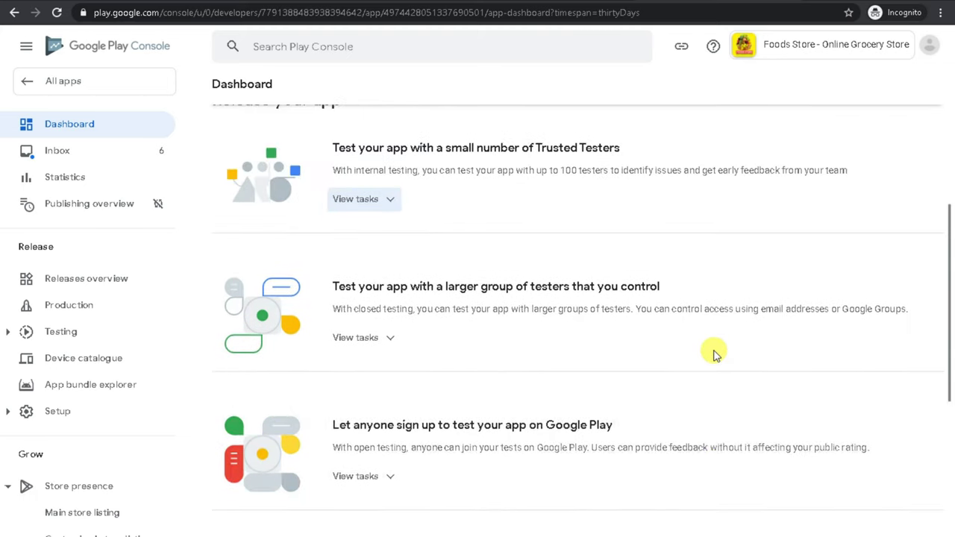
{"action": "scroll", "coordinate": [714, 353], "scroll_direction": "up", "scroll_amount": 3}
{"action": "scroll", "coordinate": [714, 352], "scroll_direction": "down", "scroll_amount": 1}
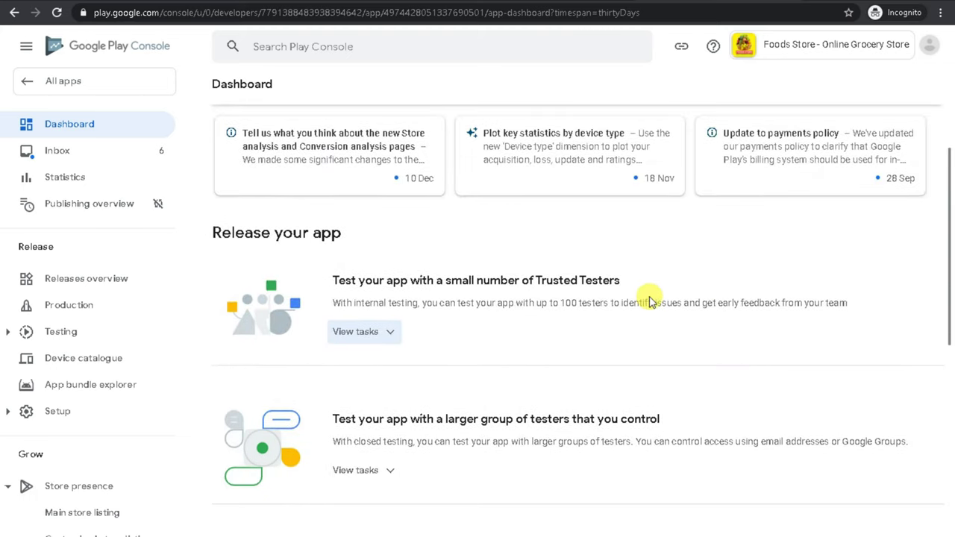
Read through the dashboard's release options, from internal, closed and open testing to pre-registration and publishing on Google Play.
{"action": "left_click_drag", "start_coordinate": [652, 280], "coordinate": [254, 278]}
{"action": "triple_click", "coordinate": [561, 274]}
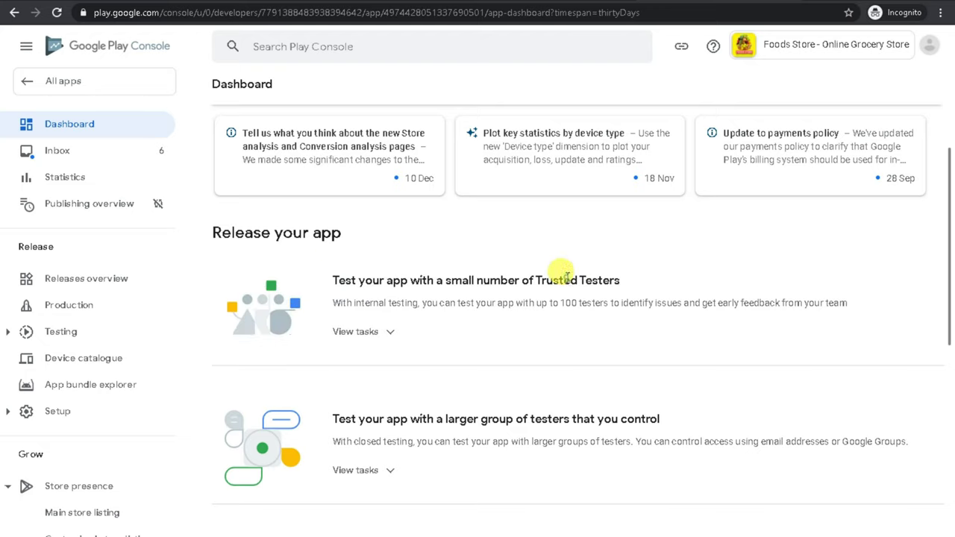
{"action": "left_click", "coordinate": [431, 273]}
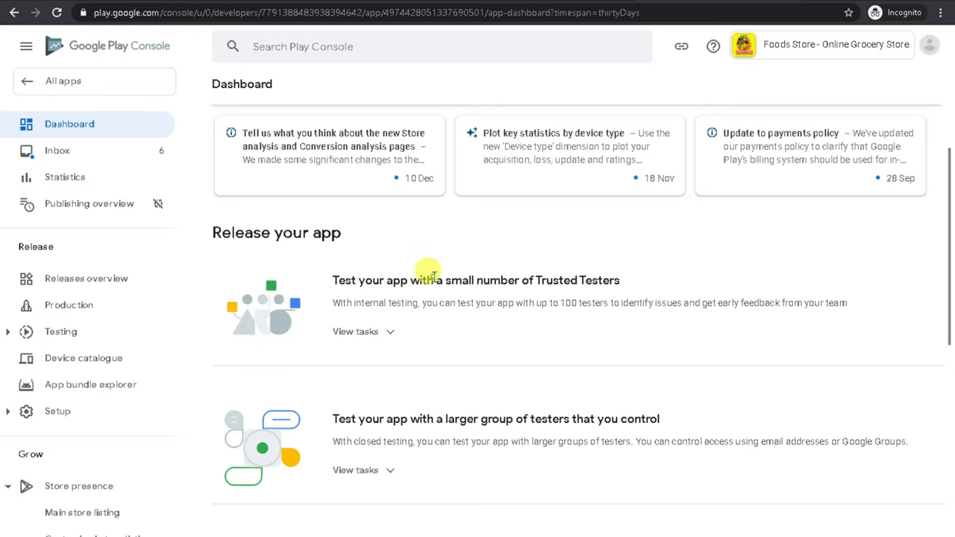
{"action": "scroll", "coordinate": [433, 277], "scroll_direction": "down", "scroll_amount": 3}
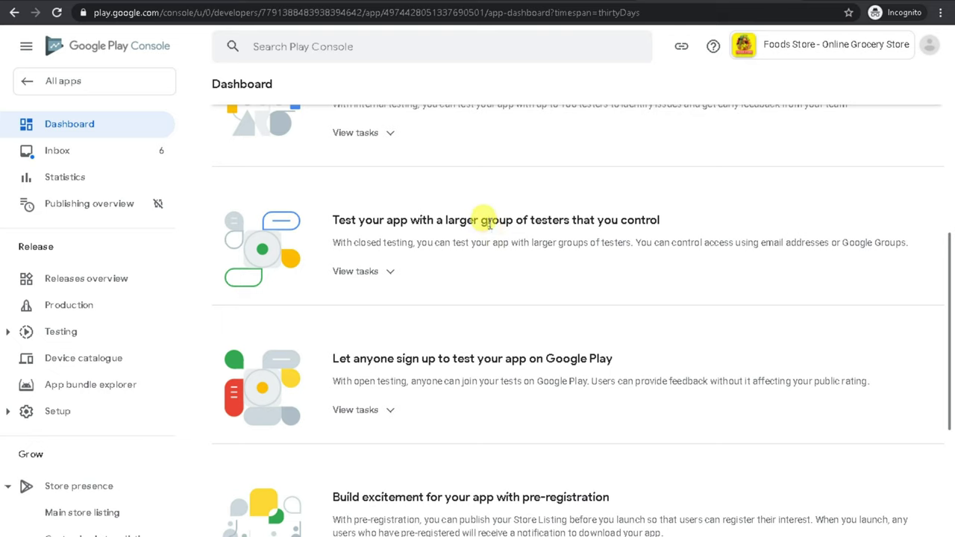
{"action": "triple_click", "coordinate": [488, 221]}
{"action": "scroll", "coordinate": [555, 309], "scroll_direction": "down", "scroll_amount": 2}
{"action": "left_click_drag", "start_coordinate": [652, 230], "coordinate": [181, 288]}
{"action": "left_click", "coordinate": [521, 322]}
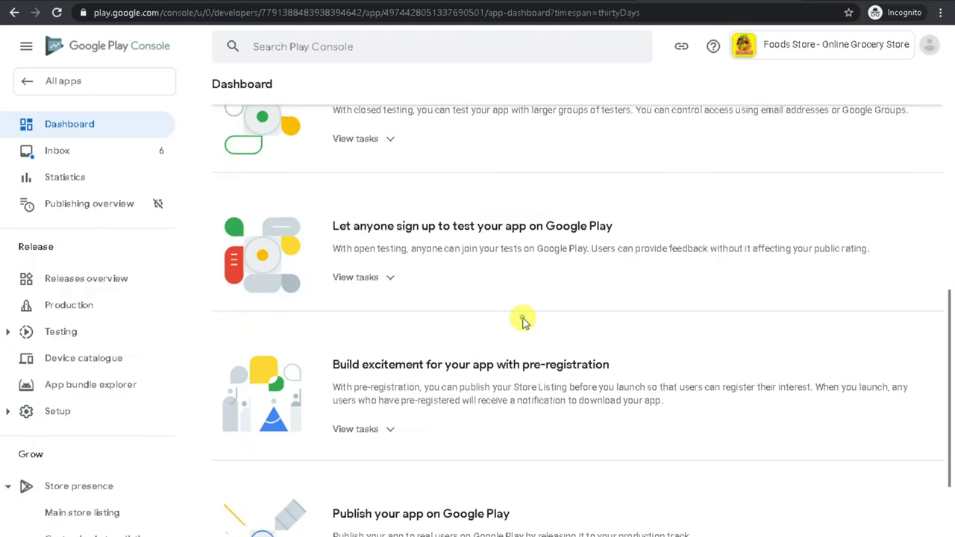
{"action": "scroll", "coordinate": [593, 352], "scroll_direction": "down", "scroll_amount": 2}
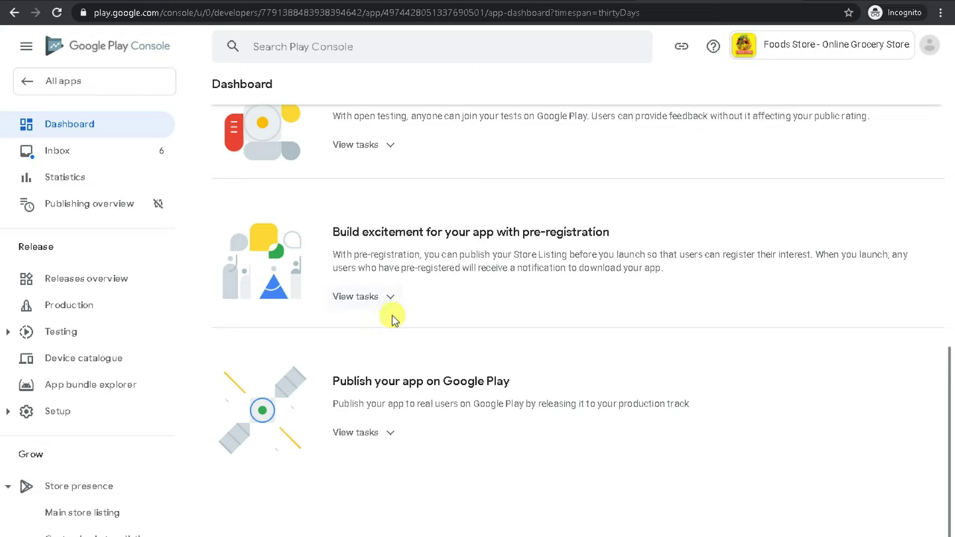
{"action": "left_click_drag", "start_coordinate": [542, 384], "coordinate": [425, 458]}
{"action": "left_click", "coordinate": [424, 466]}
Show the tasks for publishing the app on Google Play and open the selection of countries and regions for Production.
{"action": "left_click", "coordinate": [390, 433]}
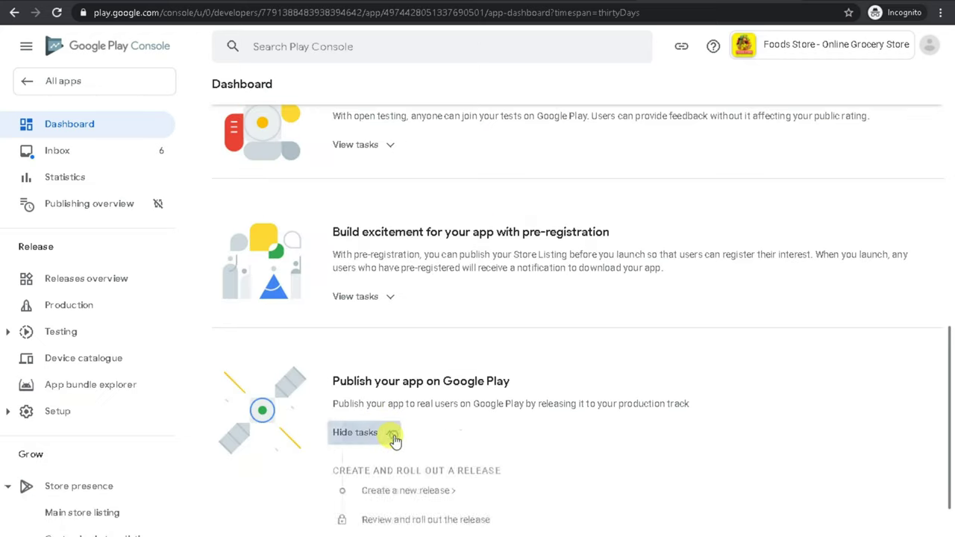
{"action": "scroll", "coordinate": [396, 437], "scroll_direction": "down", "scroll_amount": 2}
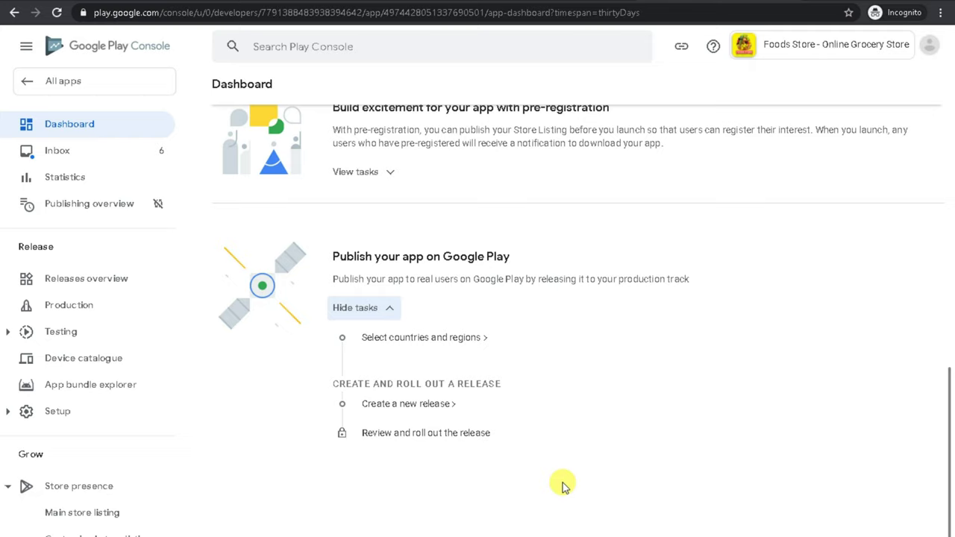
{"action": "left_click", "coordinate": [430, 341]}
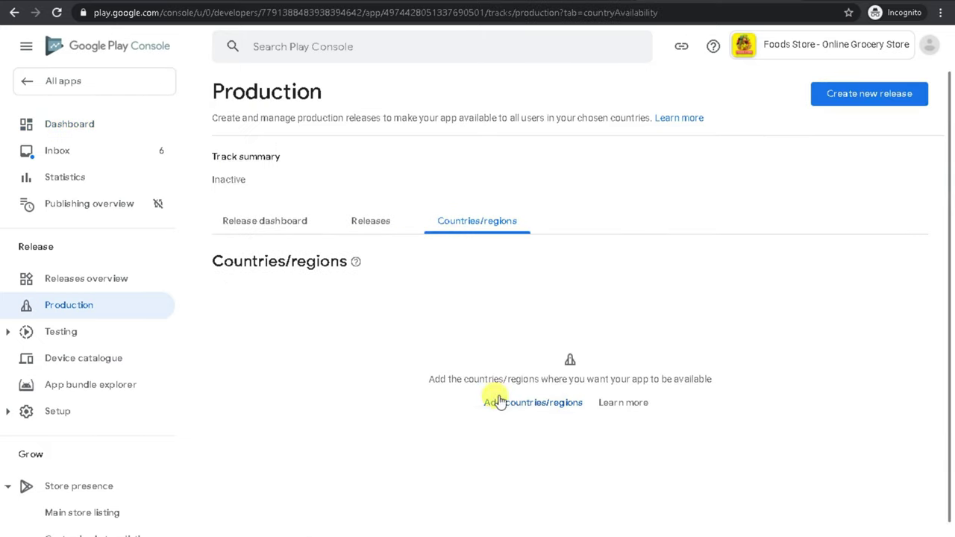
{"action": "left_click", "coordinate": [513, 404]}
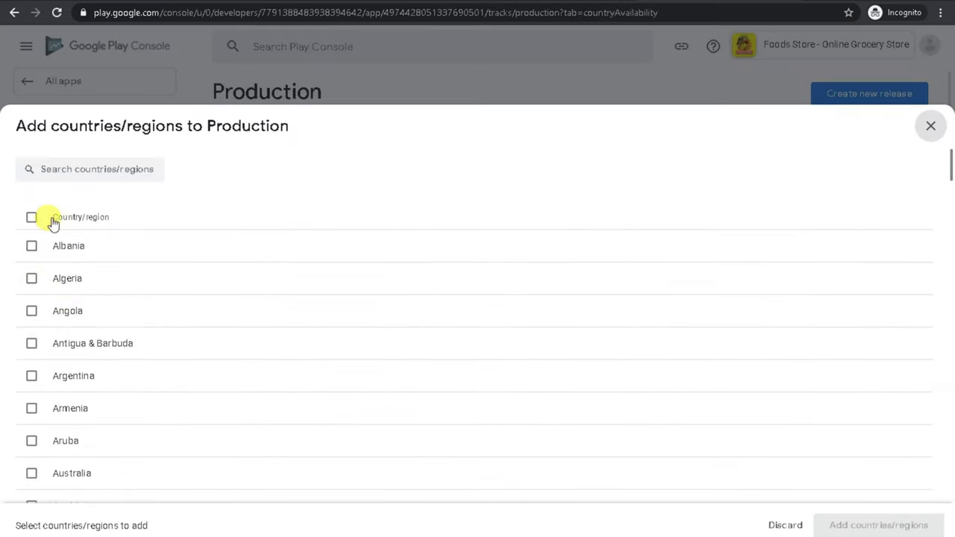
Add only India to the countries and regions where the production release is available.
{"action": "left_click", "coordinate": [30, 218]}
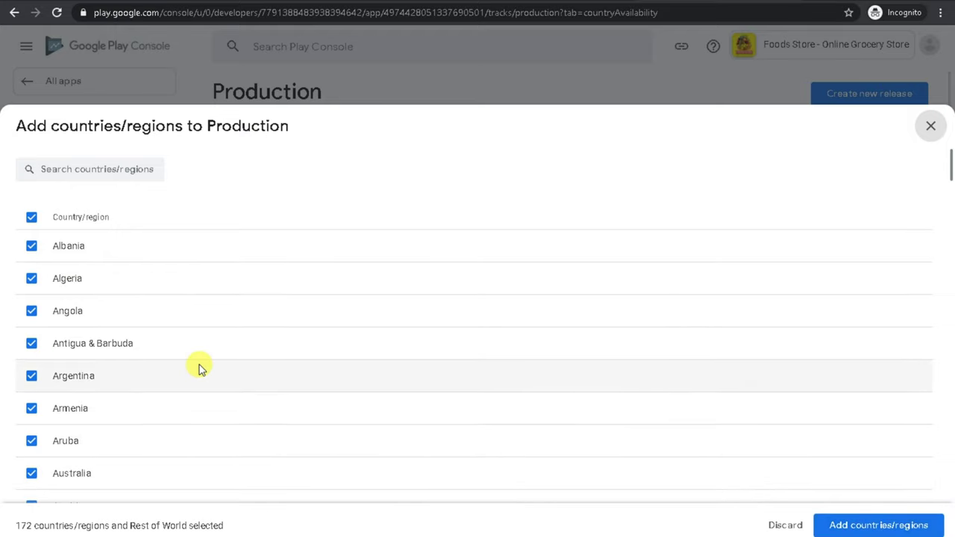
{"action": "left_click", "coordinate": [29, 218]}
{"action": "left_click", "coordinate": [49, 166]}
{"action": "type", "text": "India"}
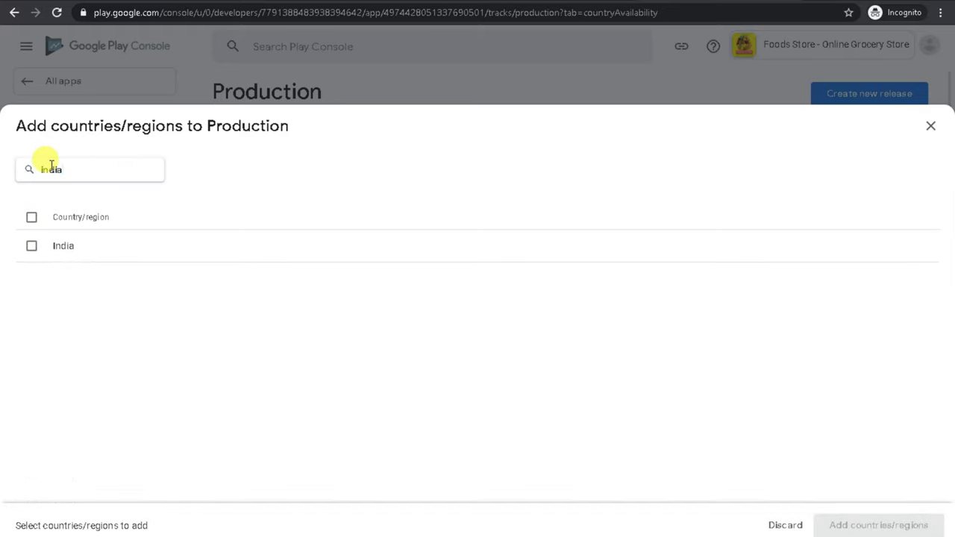
{"action": "left_click", "coordinate": [30, 246]}
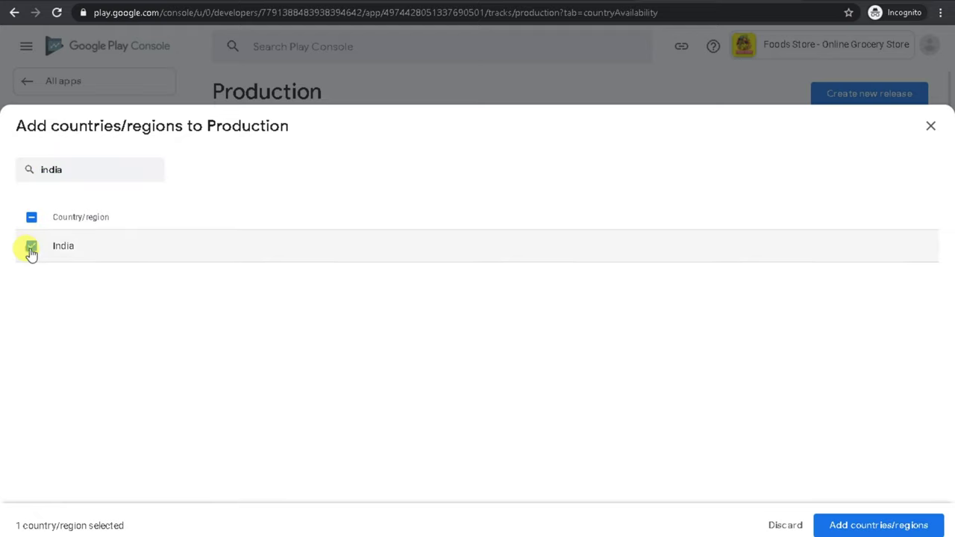
{"action": "left_click", "coordinate": [878, 526]}
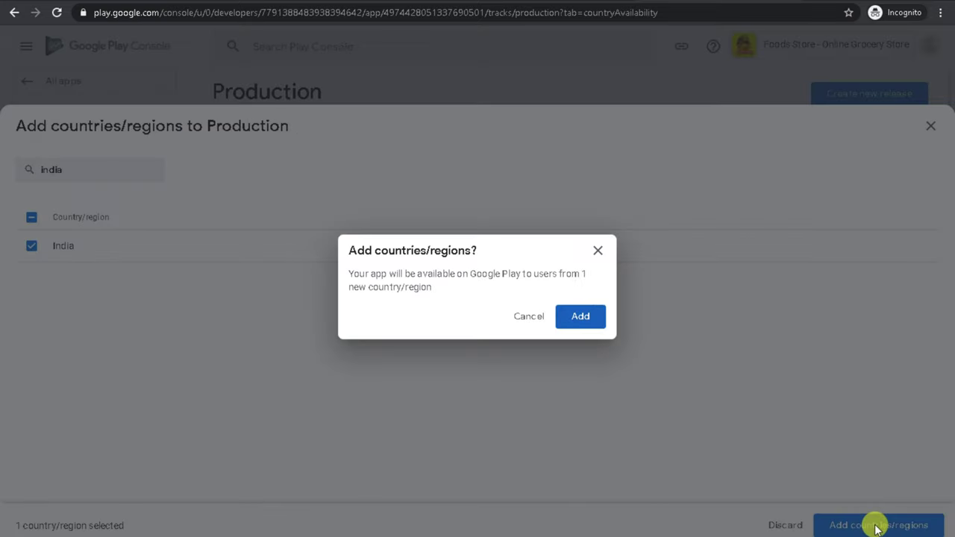
{"action": "left_click", "coordinate": [593, 321]}
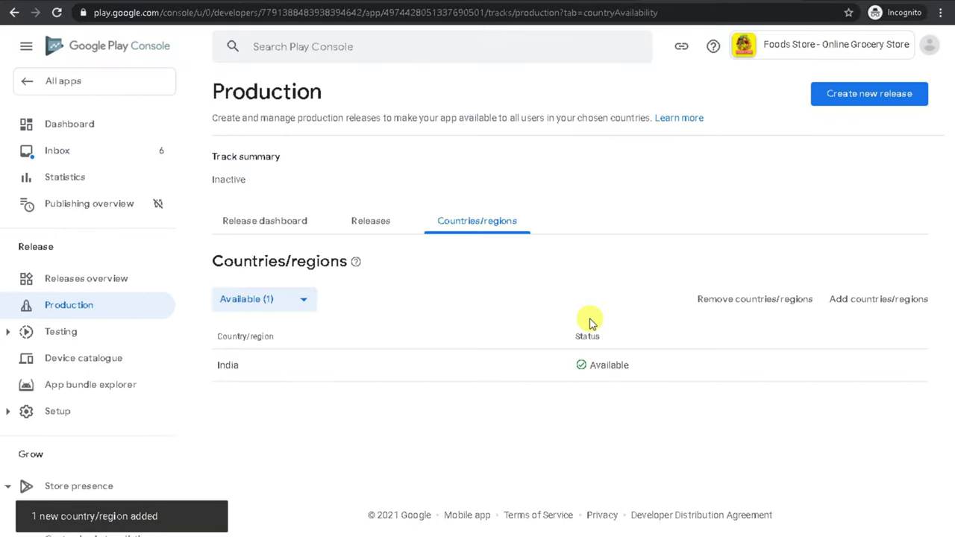
Create a new production release and accept the Play app signing Terms of Service.
{"action": "left_click", "coordinate": [367, 224]}
{"action": "left_click", "coordinate": [549, 407]}
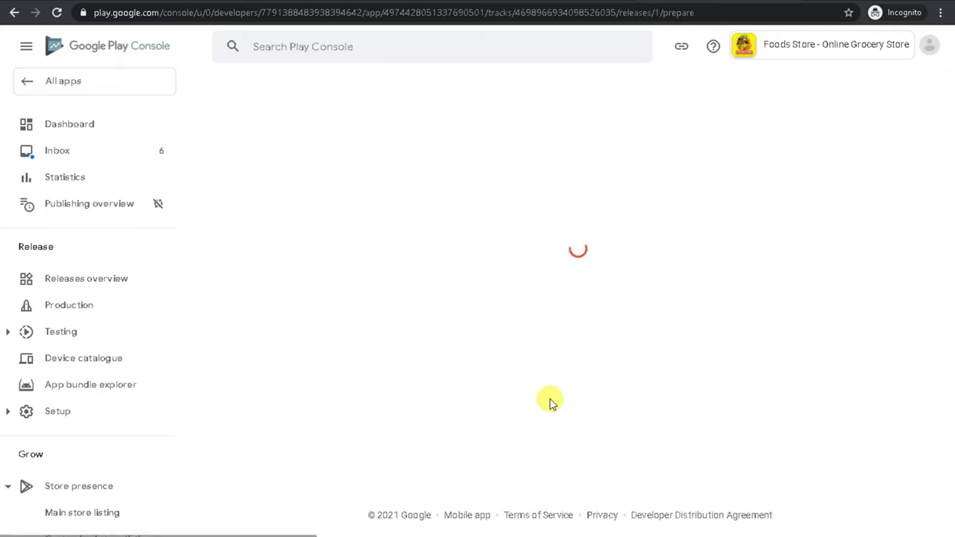
{"action": "scroll", "coordinate": [518, 385], "scroll_direction": "down", "scroll_amount": 2}
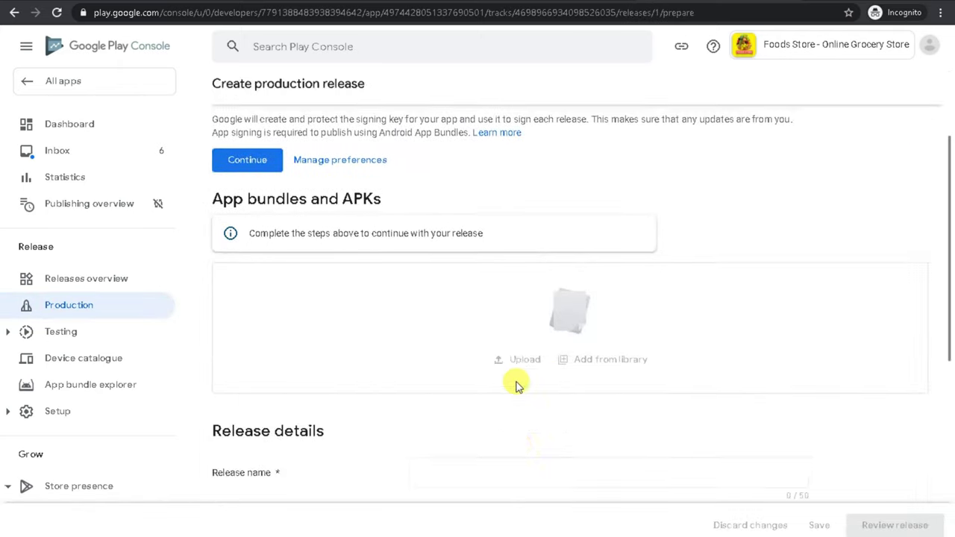
{"action": "left_click", "coordinate": [240, 158]}
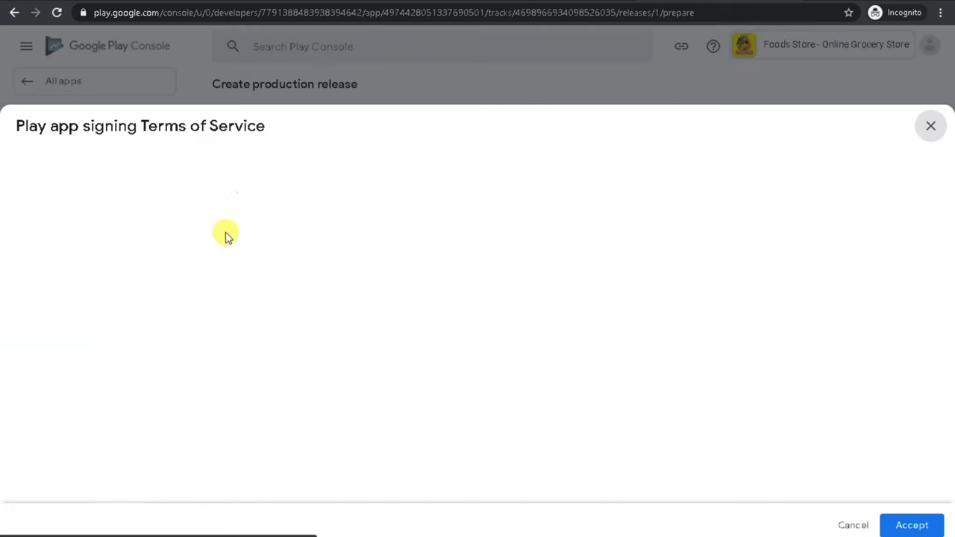
{"action": "scroll", "coordinate": [550, 359], "scroll_direction": "down", "scroll_amount": 10}
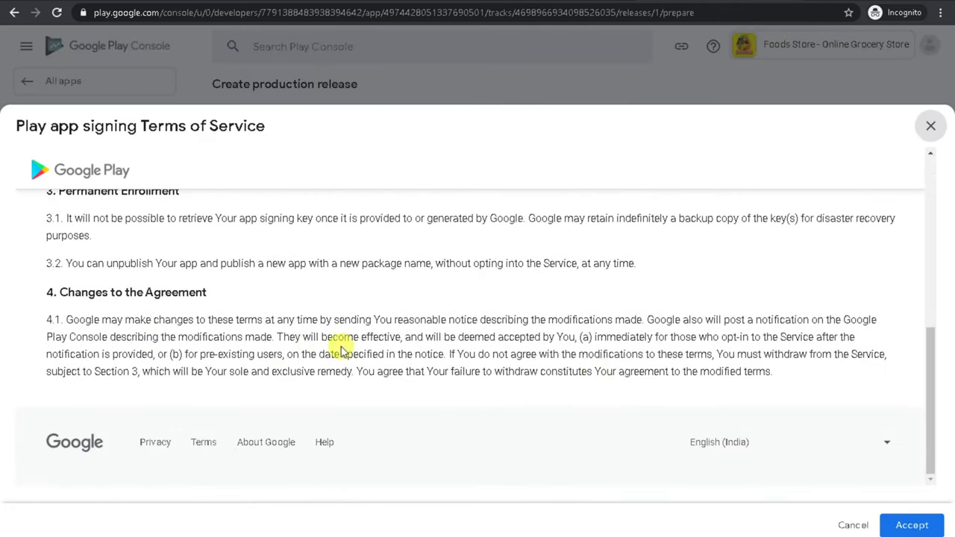
{"action": "left_click", "coordinate": [902, 525]}
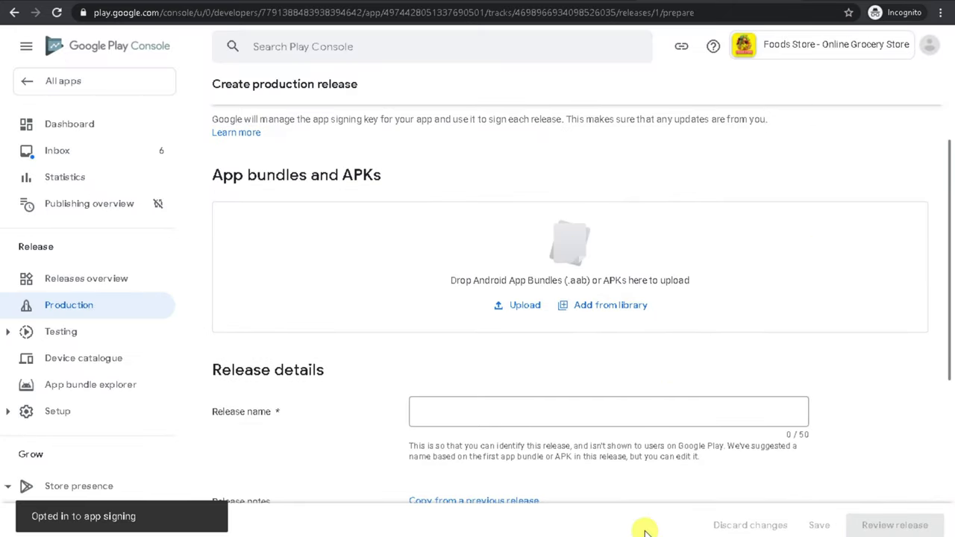
Upload foodstore.apk from the Food Store folder to the production release's app bundles and APKs.
{"action": "mouse_move", "coordinate": [527, 536]}
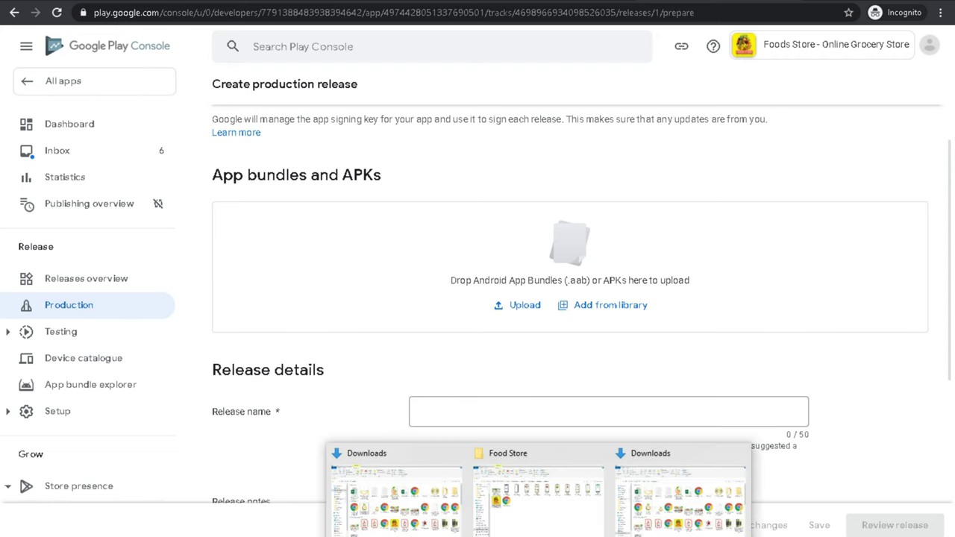
{"action": "left_click", "coordinate": [527, 520]}
{"action": "left_click_drag", "start_coordinate": [241, 241], "coordinate": [550, 292]}
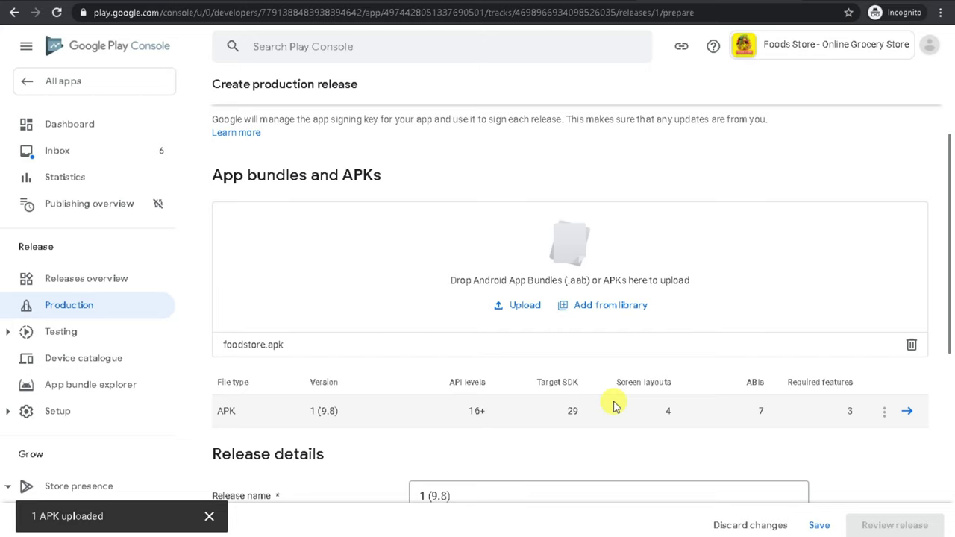
Replace the placeholder line in the en-GB release notes with text beginning "Foods Stor".
{"action": "scroll", "coordinate": [613, 407], "scroll_direction": "down", "scroll_amount": 2}
{"action": "scroll", "coordinate": [497, 249], "scroll_direction": "down", "scroll_amount": 3}
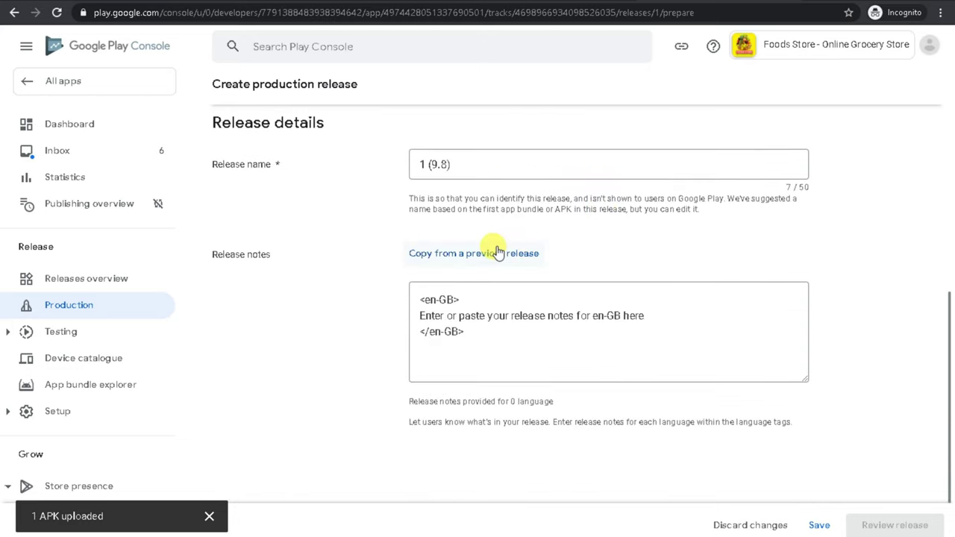
{"action": "left_click_drag", "start_coordinate": [655, 313], "coordinate": [224, 294]}
{"action": "left_click", "coordinate": [447, 320]}
{"action": "triple_click", "coordinate": [448, 317]}
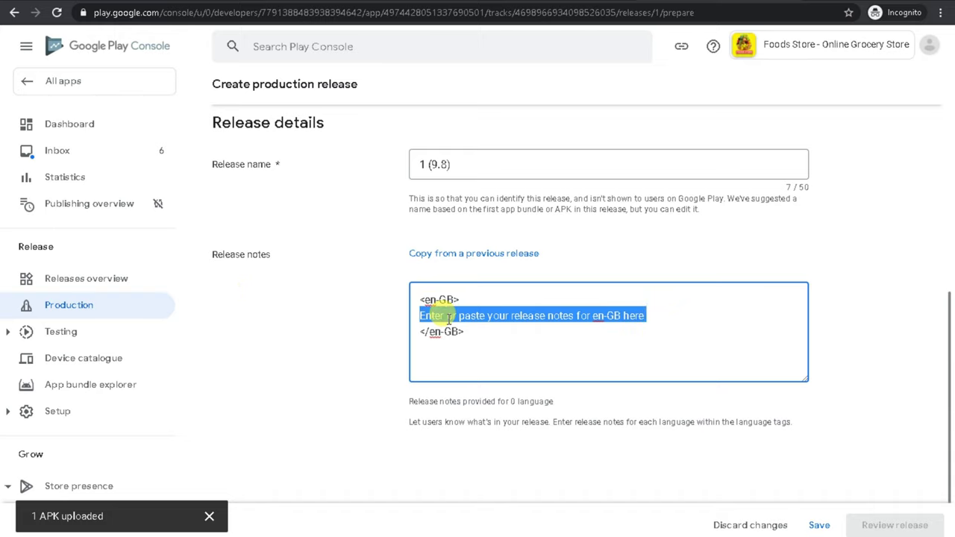
{"action": "key", "text": "BackSpace"}
{"action": "key", "text": "Return"}
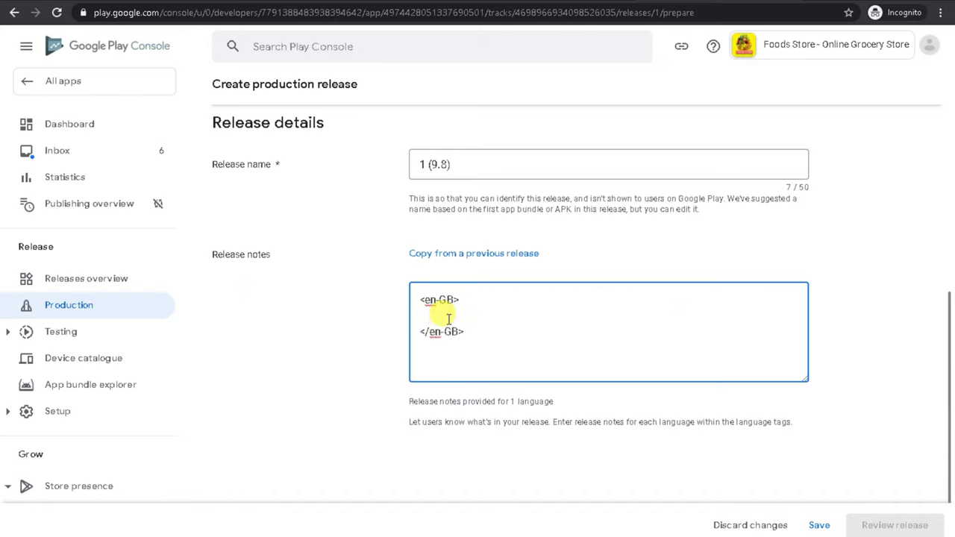
{"action": "type", "text": "Foods Stoe"}
{"action": "key", "text": "BackSpace"}
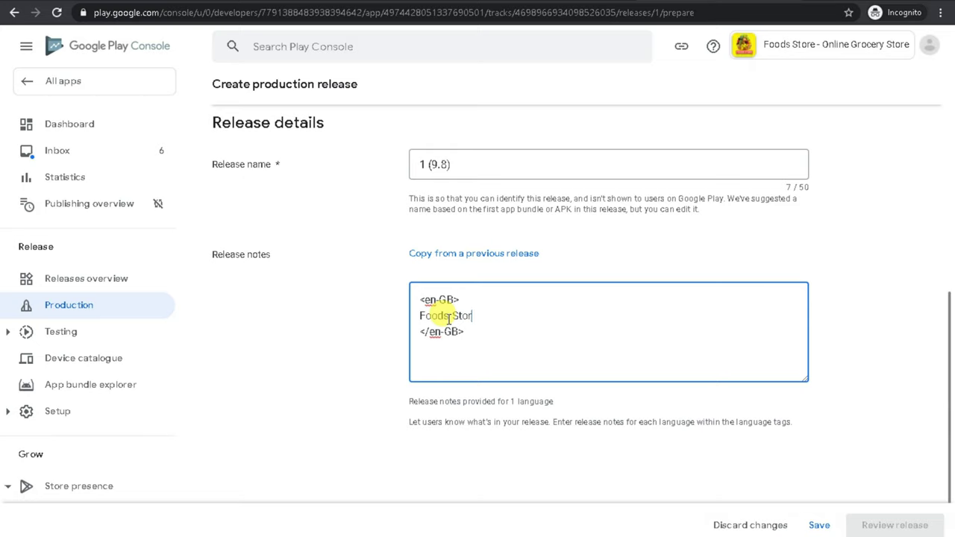